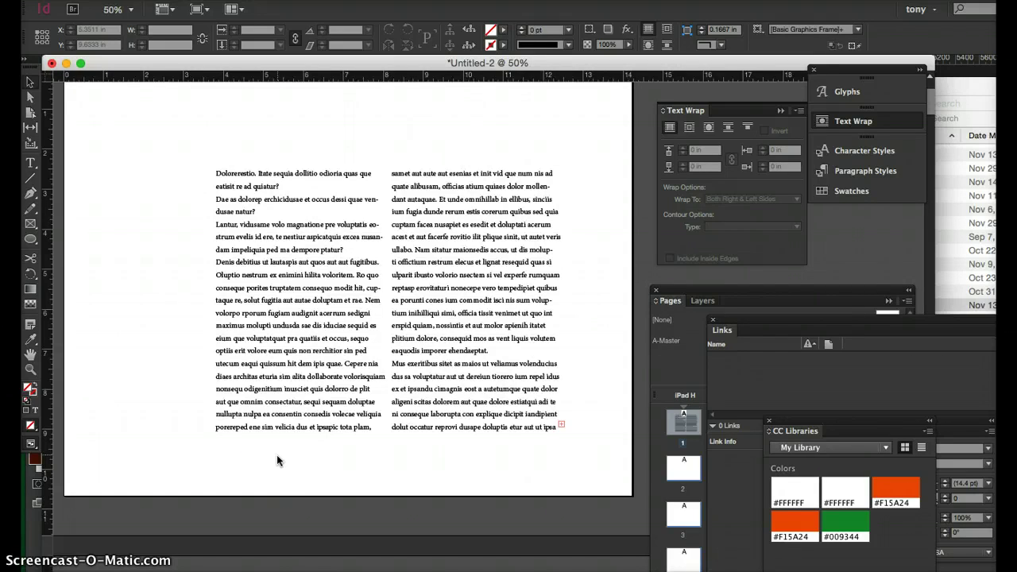
# Deselect the two-column text page and switch to the Julien Publishing logo in Illustrator.
pyautogui.click(275, 462)
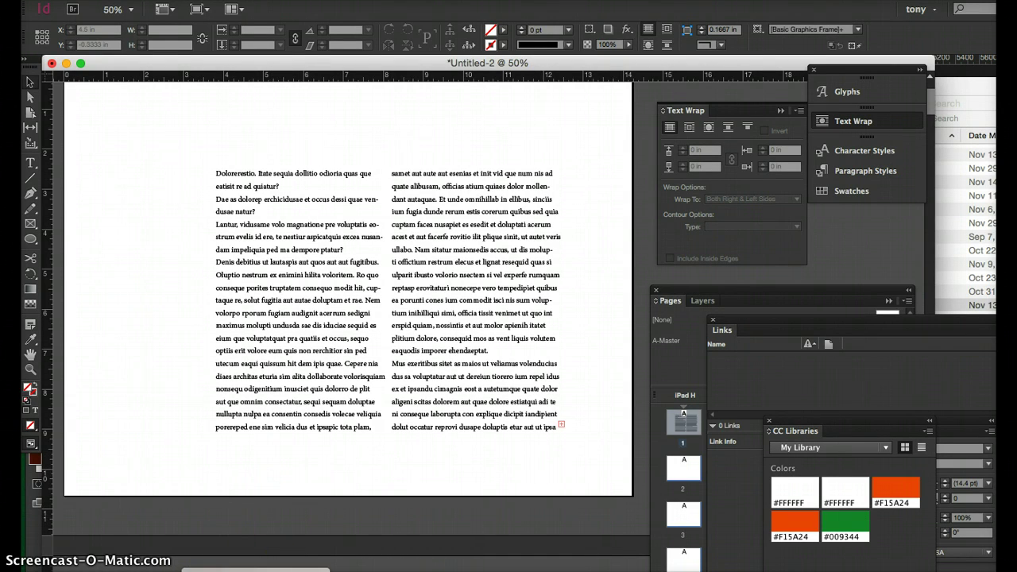
pyautogui.click(340, 568)
# Recolour both parts of the logo's orange J mark green from the Swatches panel.
pyautogui.scroll(-3, 336, 445)
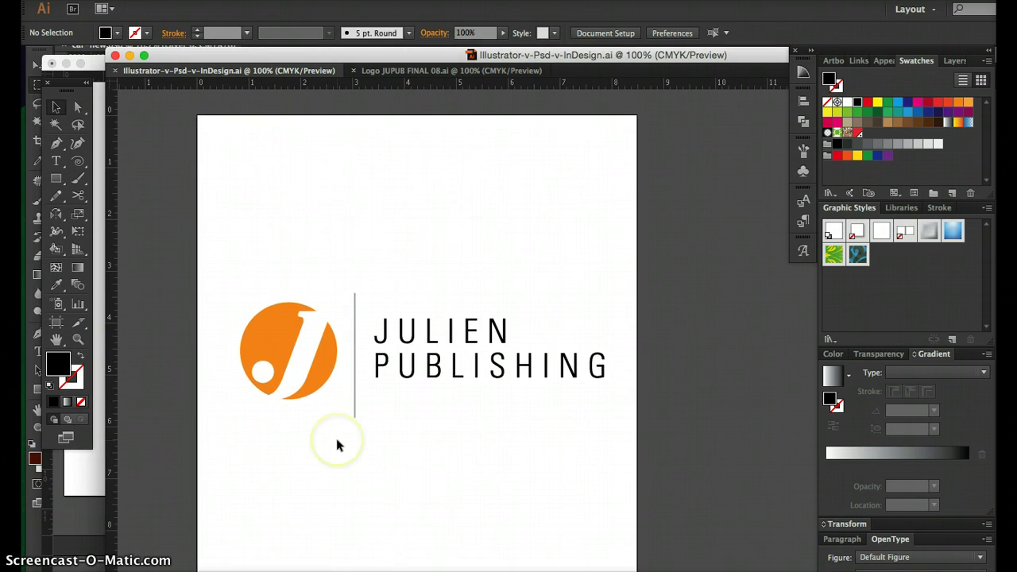
pyautogui.click(295, 318)
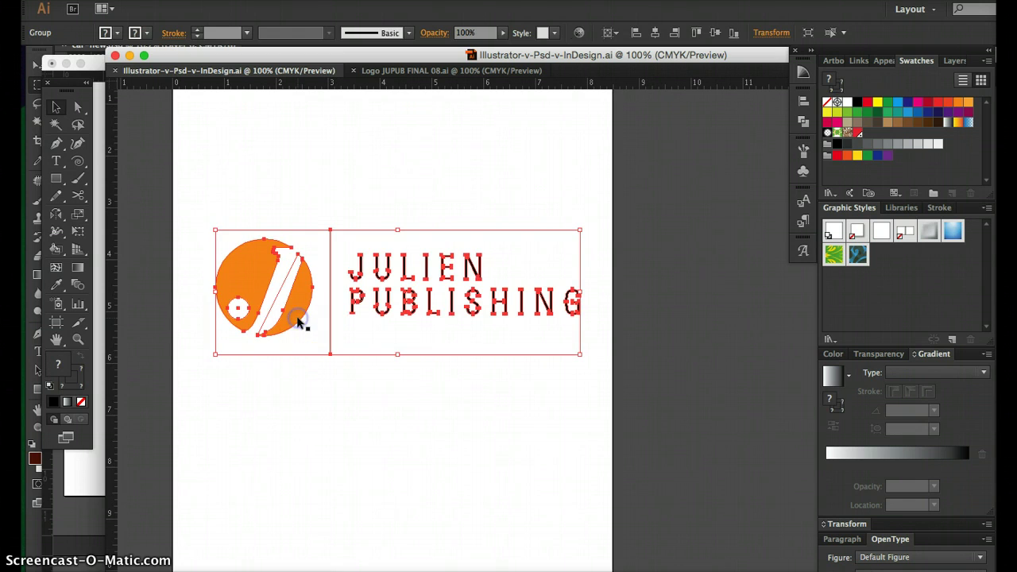
pyautogui.click(78, 107)
pyautogui.click(213, 162)
pyautogui.click(246, 254)
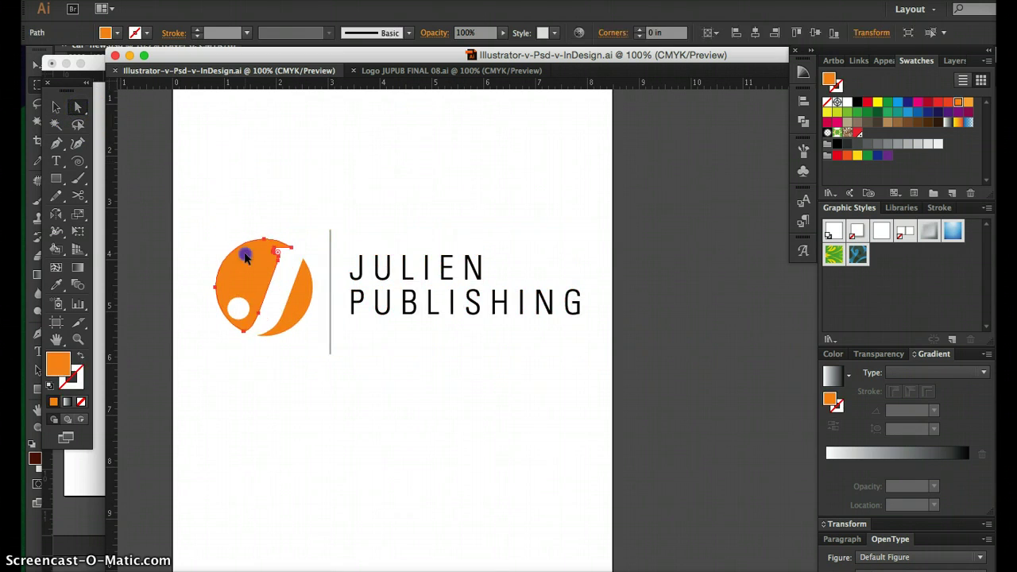
pyautogui.click(307, 300)
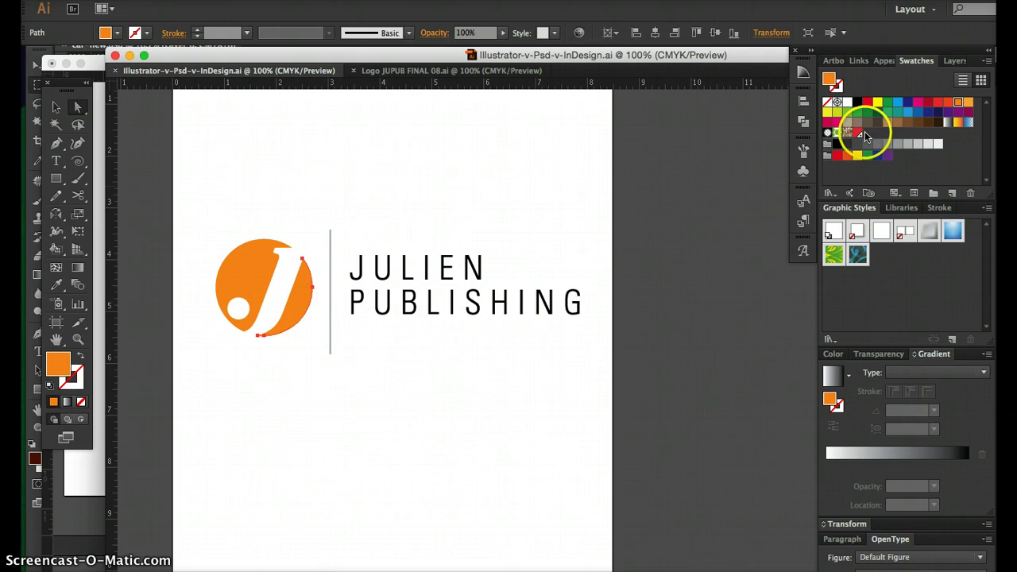
pyautogui.click(867, 111)
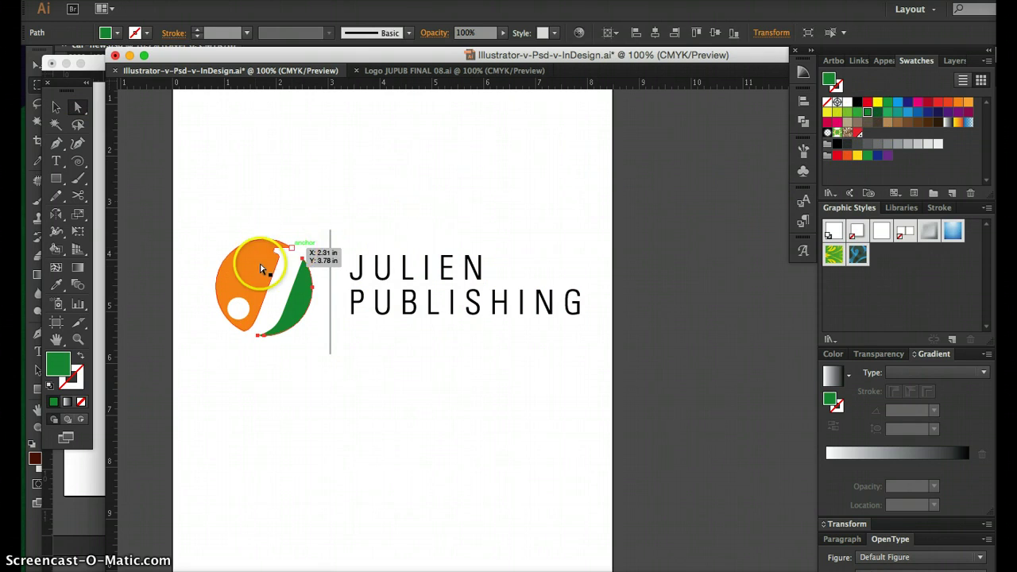
pyautogui.click(237, 272)
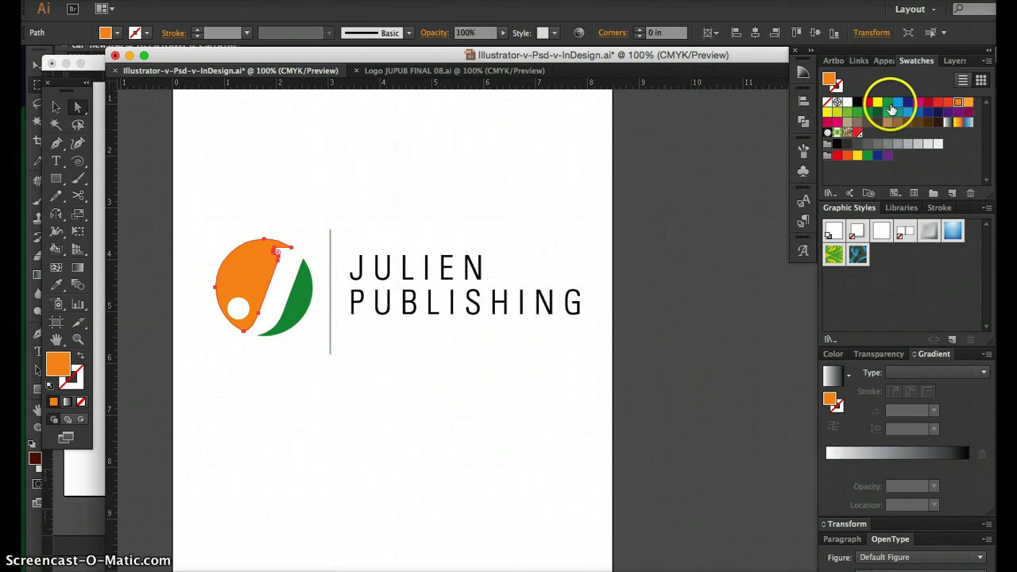
pyautogui.click(887, 102)
pyautogui.click(557, 169)
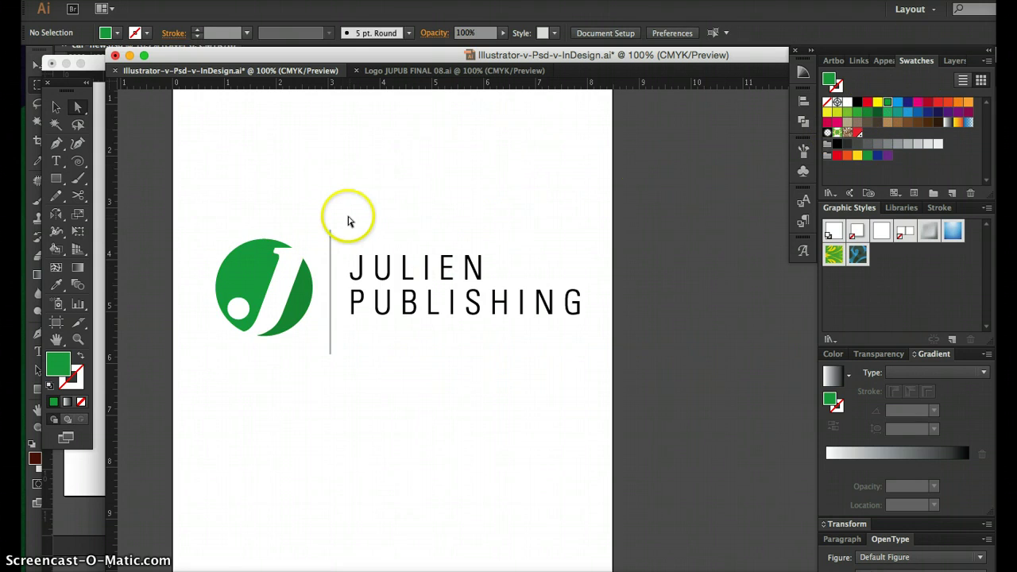
# Turn the JULIEN PUBLISHING lettering bright green, then undo back to the orange-and-black logo.
pyautogui.moveTo(343, 224); pyautogui.dragTo(587, 351)
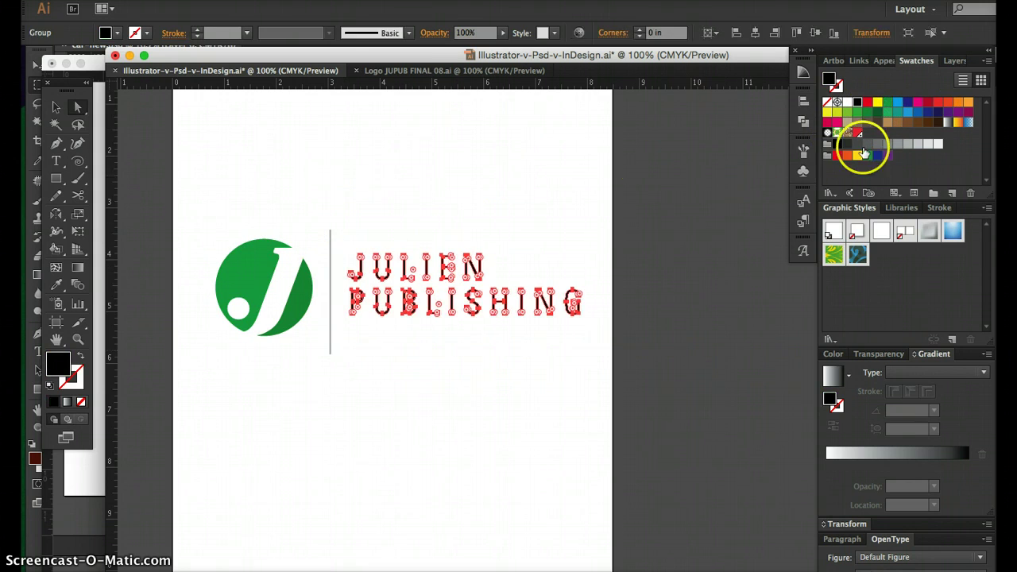
pyautogui.doubleClick(876, 113)
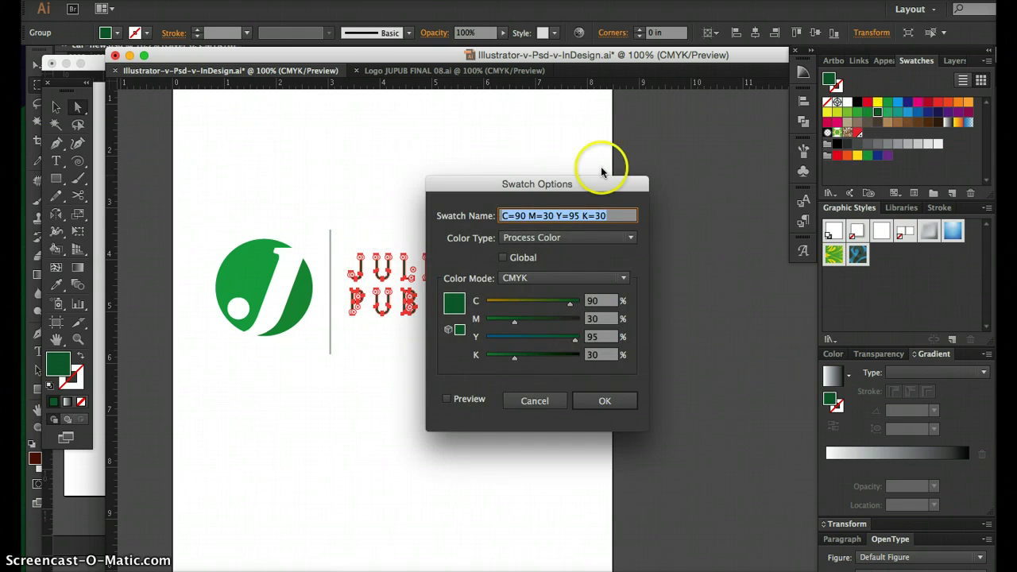
pyautogui.click(535, 403)
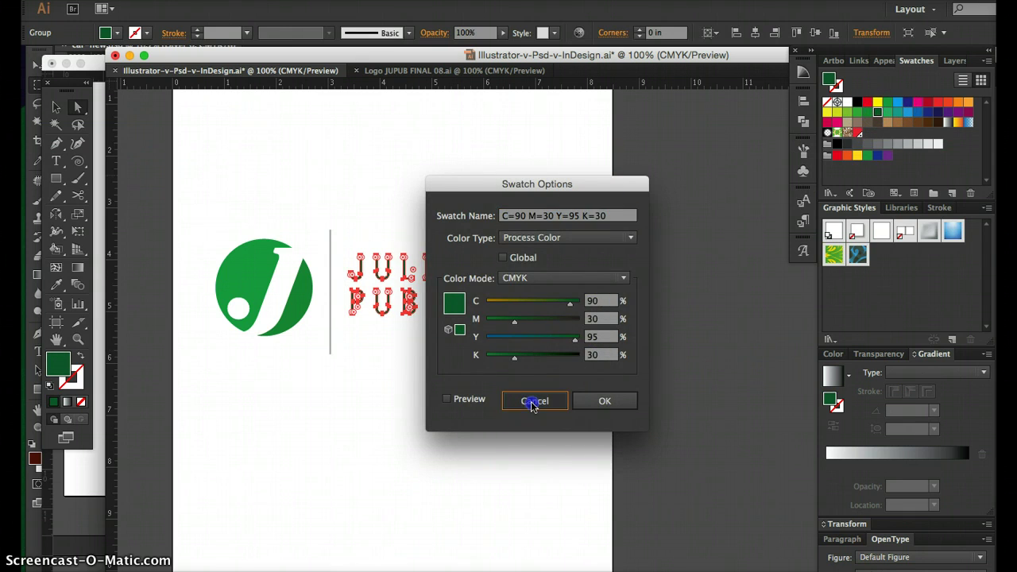
pyautogui.click(867, 111)
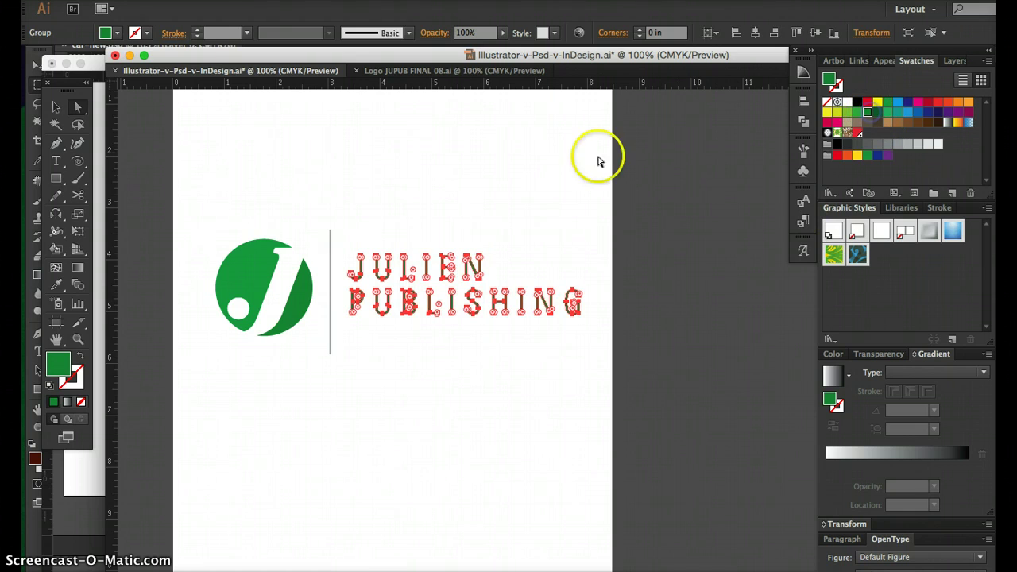
pyautogui.click(545, 154)
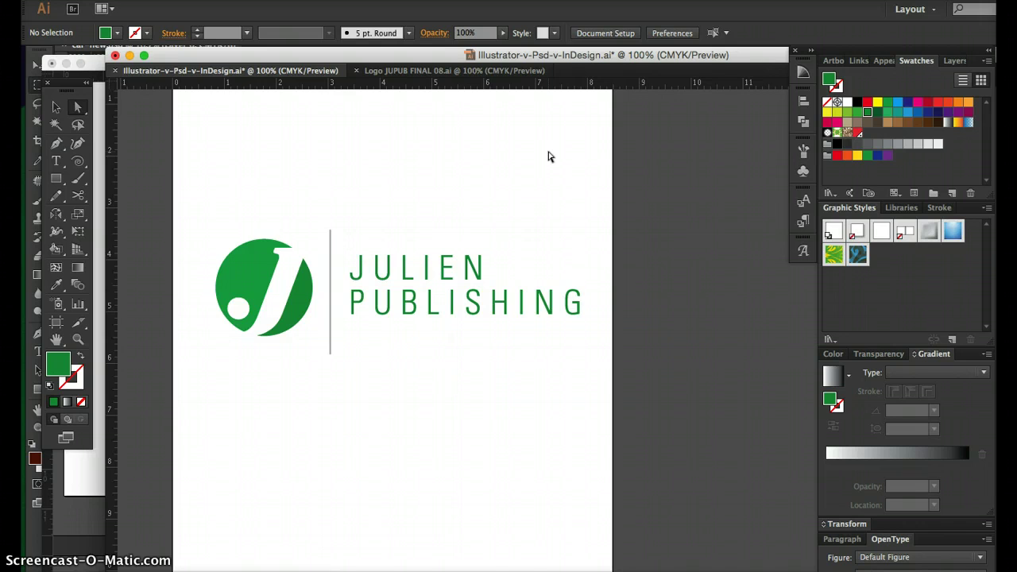
pyautogui.hotkey('ctrl', 'z')
pyautogui.hotkey('ctrl', 'z')
pyautogui.hotkey('ctrl', 'z')
pyautogui.hotkey('ctrl', 'z')
pyautogui.hotkey('ctrl', 'z')
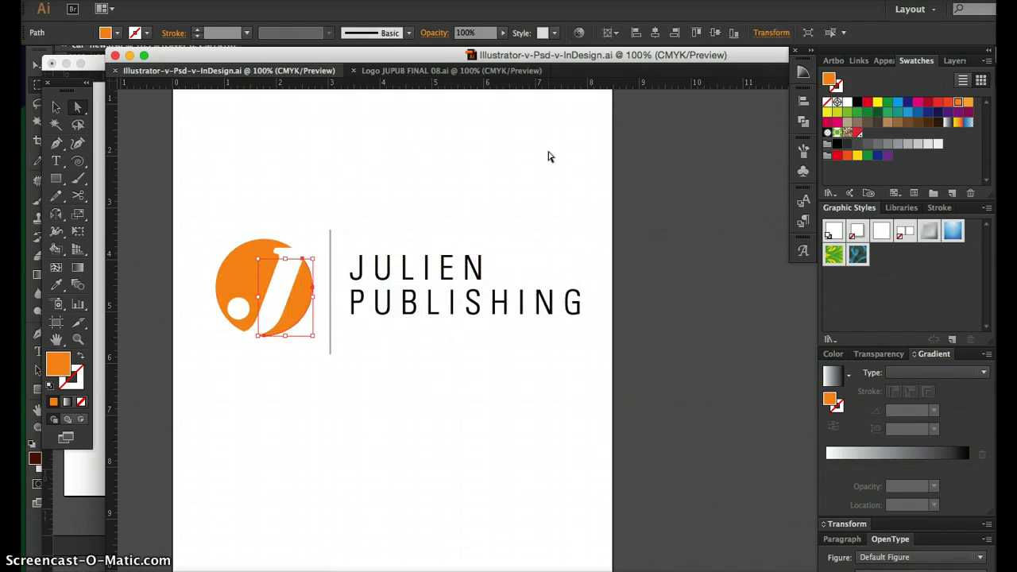
pyautogui.click(486, 190)
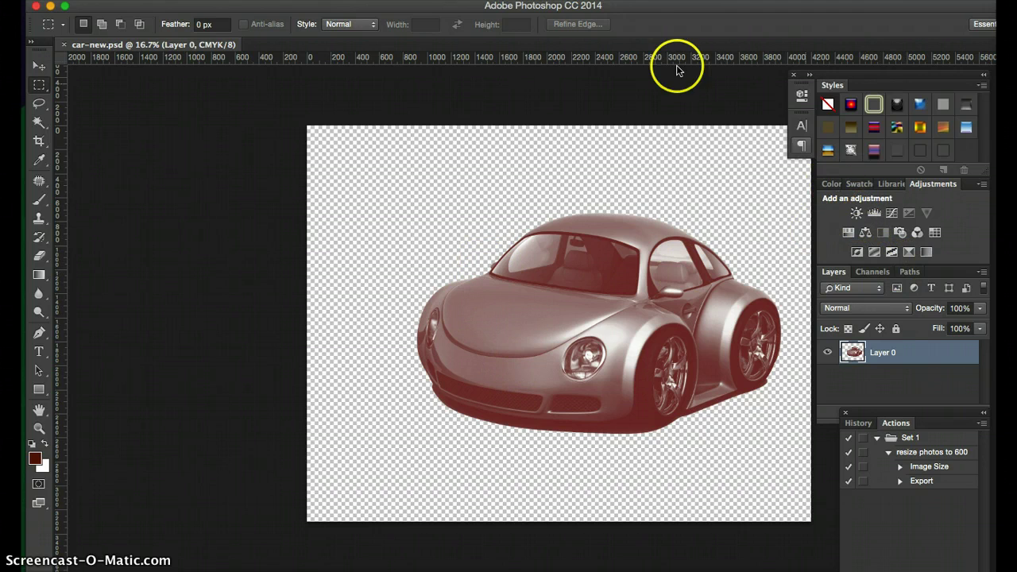
# Restore car-new.psd to its original green-on-white History snapshot, then return to the Illustrator logo.
pyautogui.click(465, 0)
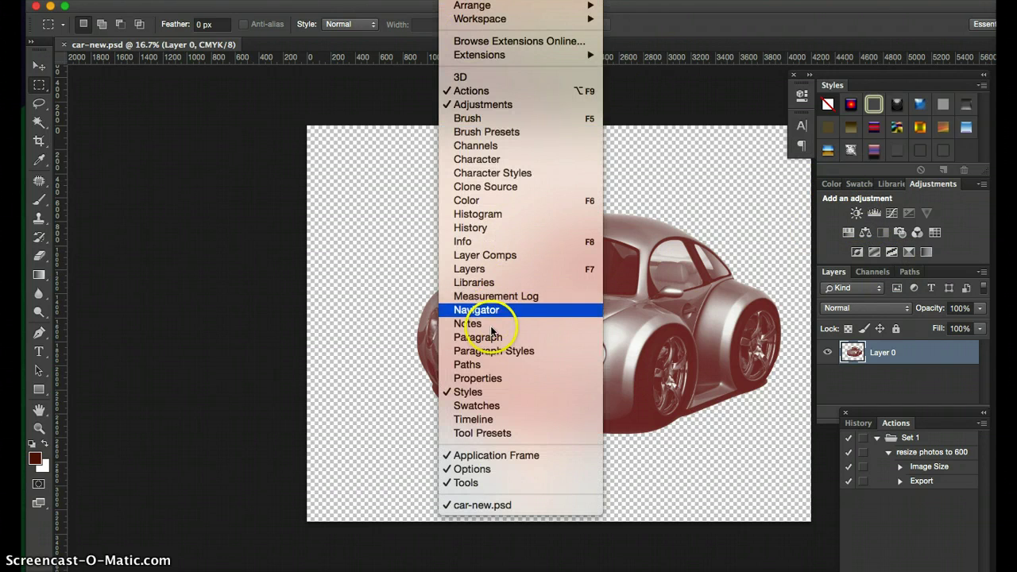
pyautogui.click(475, 227)
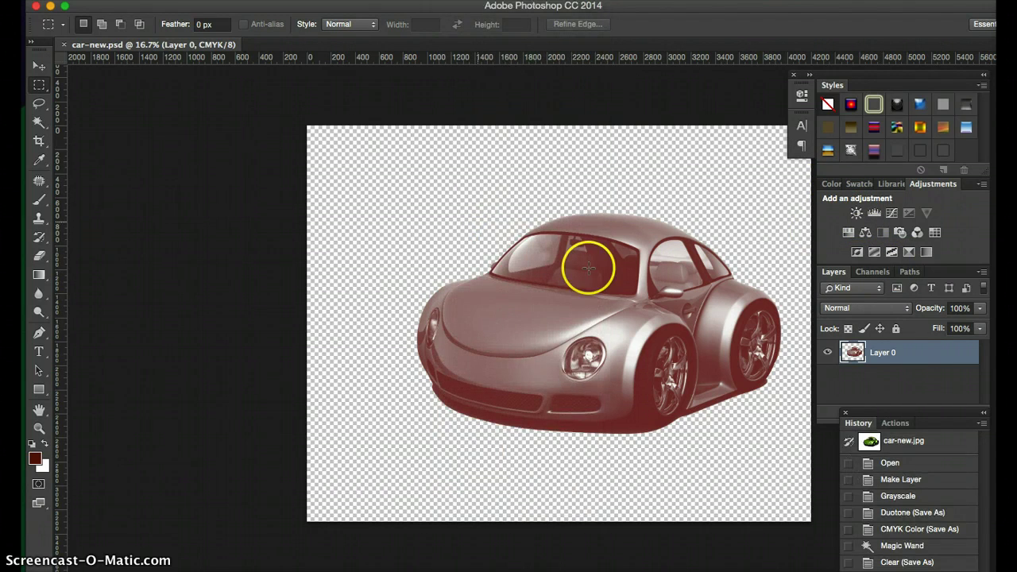
pyautogui.click(870, 442)
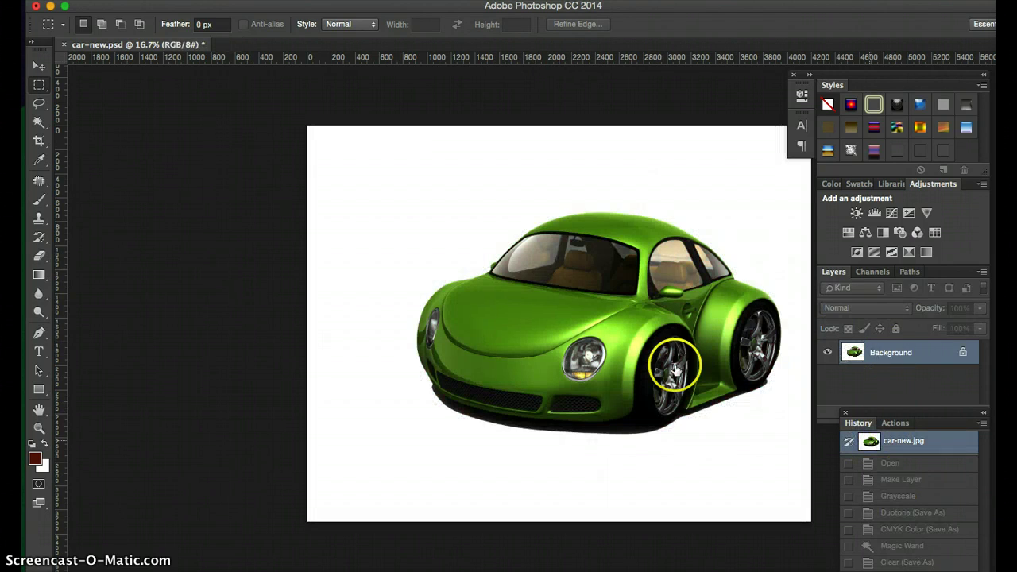
pyautogui.click(573, 344)
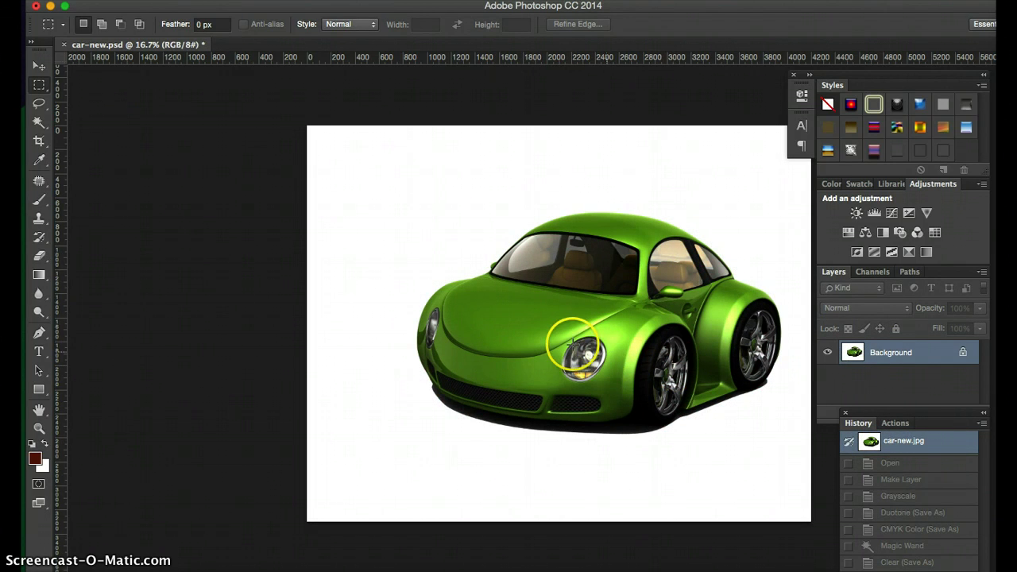
pyautogui.click(390, 478)
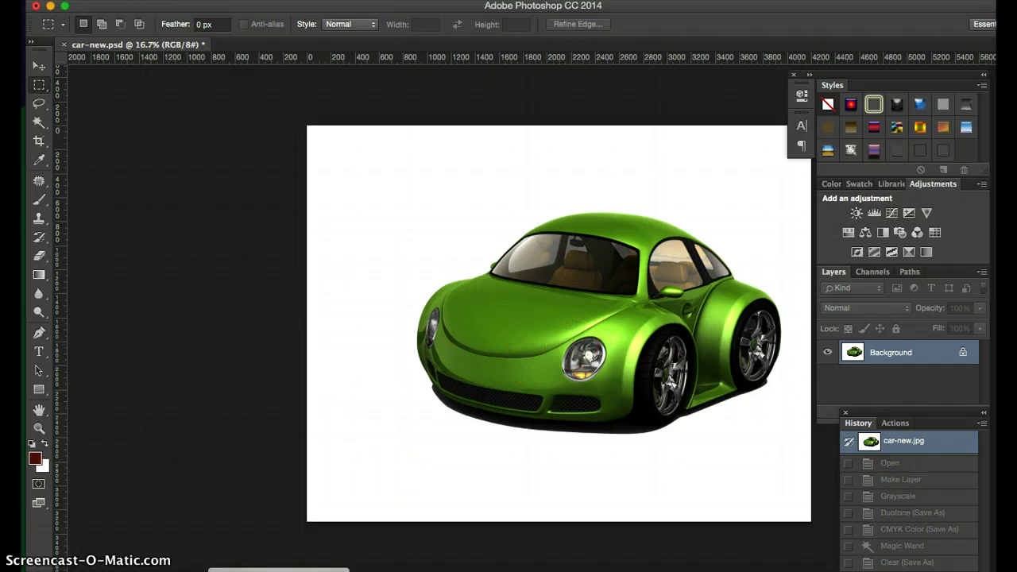
pyautogui.press('super+Tab')
pyautogui.click(246, 318)
# Scale the logo up by 345% and move the enlarged logo onto the artboard.
pyautogui.click(57, 107)
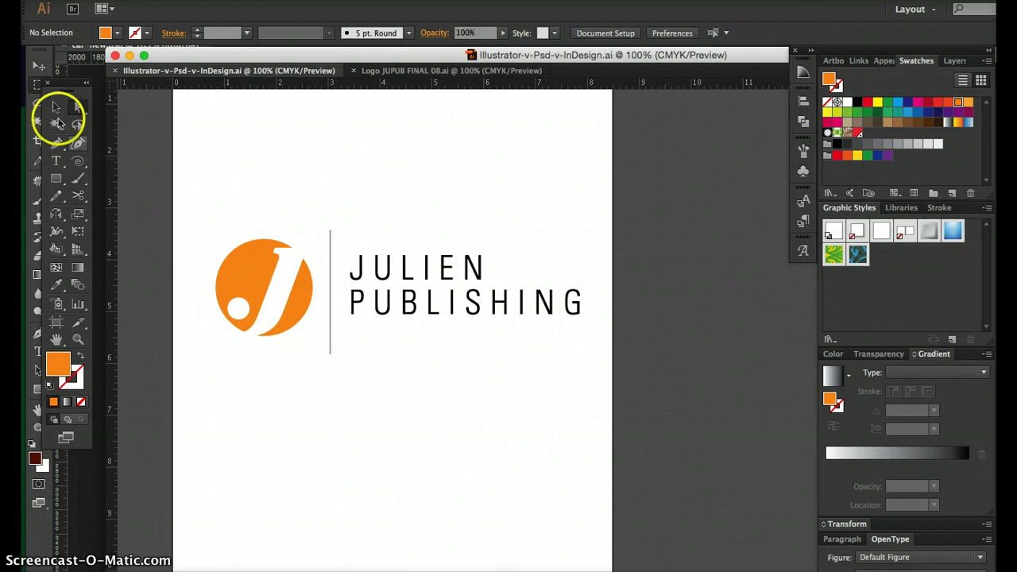
pyautogui.moveTo(205, 228); pyautogui.dragTo(435, 313)
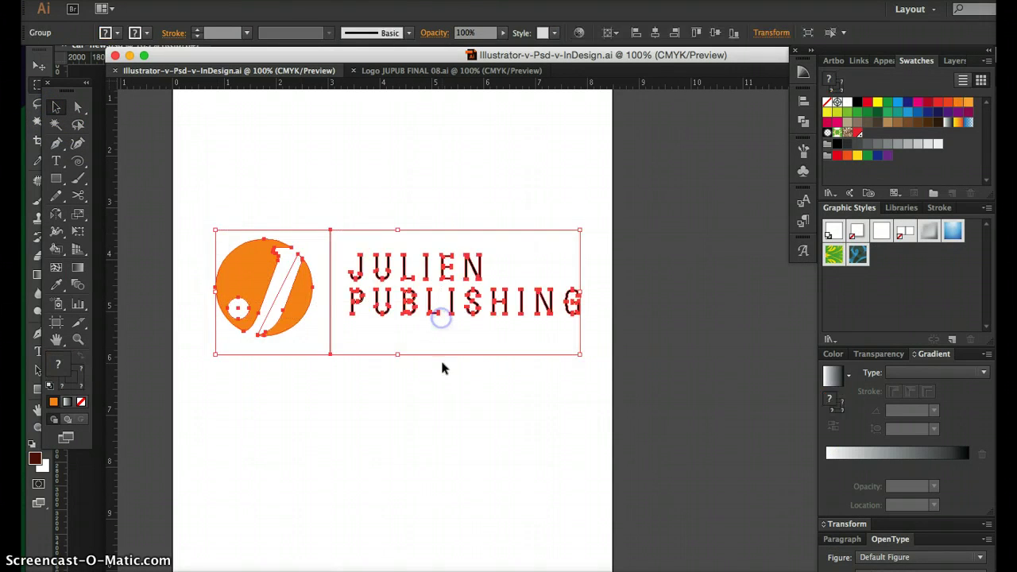
pyautogui.doubleClick(76, 214)
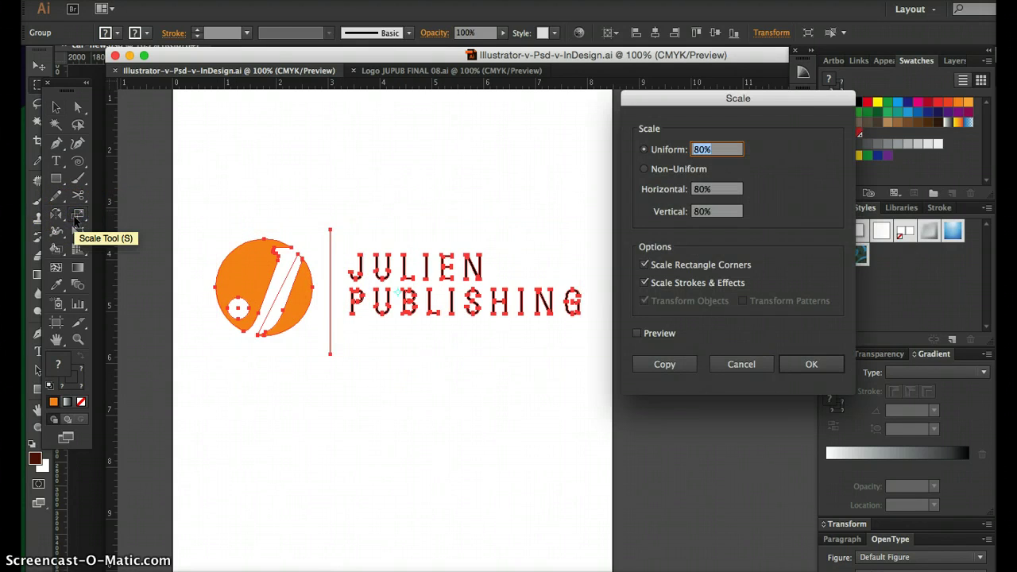
pyautogui.write('345')
pyautogui.press('Return')
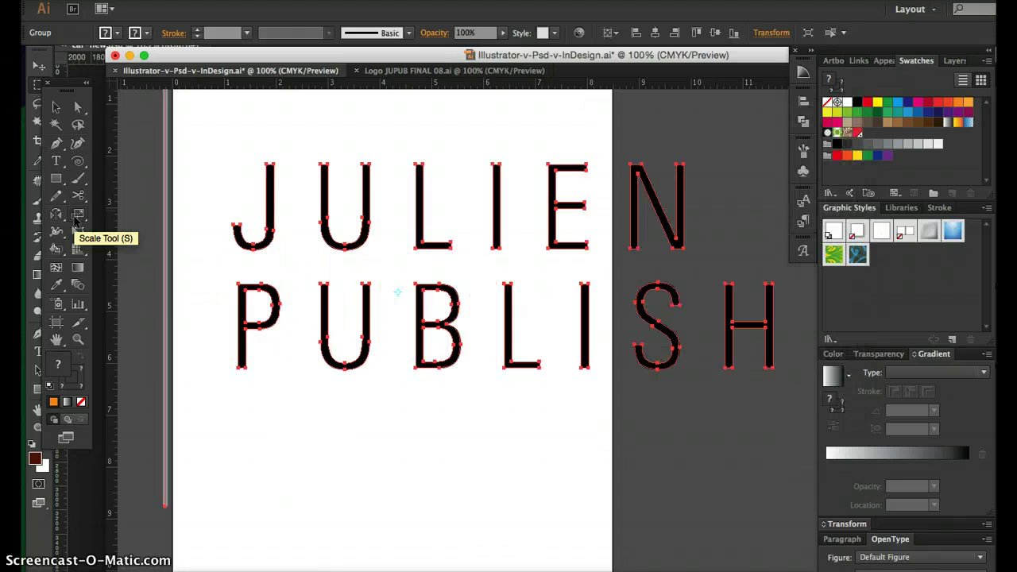
pyautogui.hscroll(-5, 178, 374)
pyautogui.hscroll(-10, 178, 373)
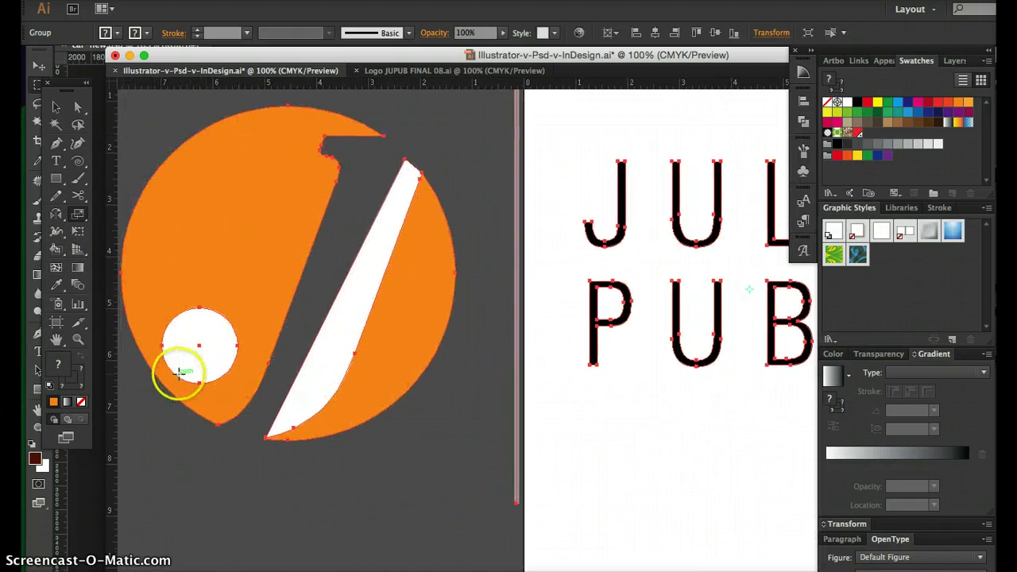
pyautogui.click(56, 106)
pyautogui.moveTo(416, 297); pyautogui.dragTo(789, 336)
# Zoom up to 800% on the orange J's edges and white cut-out, then reselect the logo group.
pyautogui.moveTo(637, 349); pyautogui.dragTo(557, 341)
pyautogui.click(401, 328)
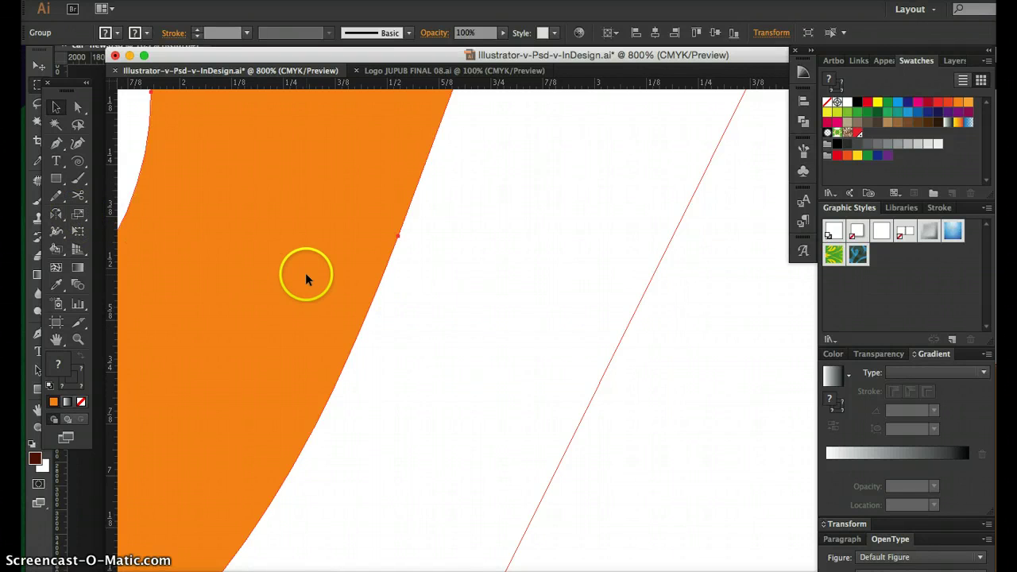
pyautogui.hotkey('ctrl', '-')
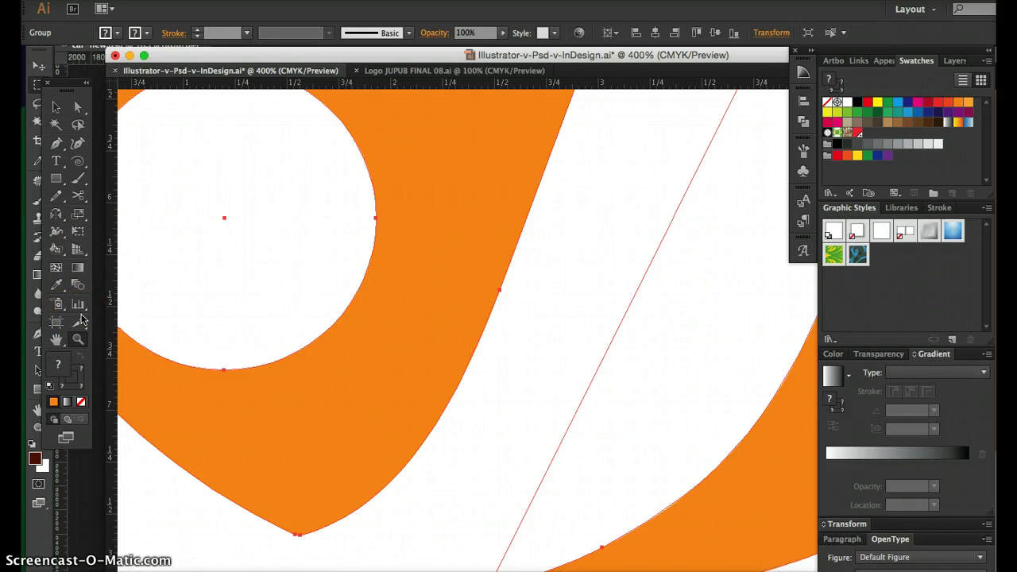
pyautogui.click(78, 340)
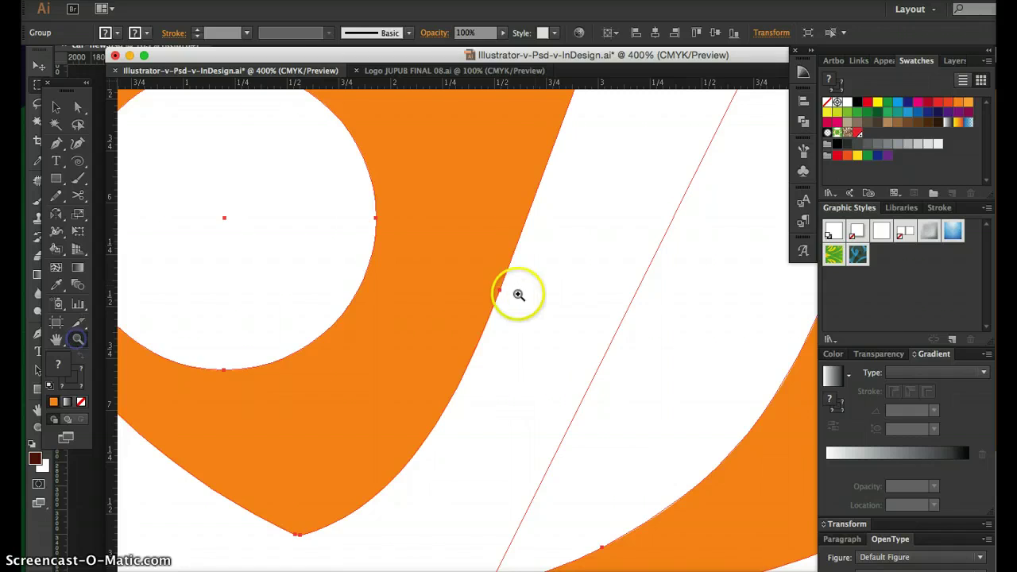
pyautogui.click(503, 288)
pyautogui.click(595, 302)
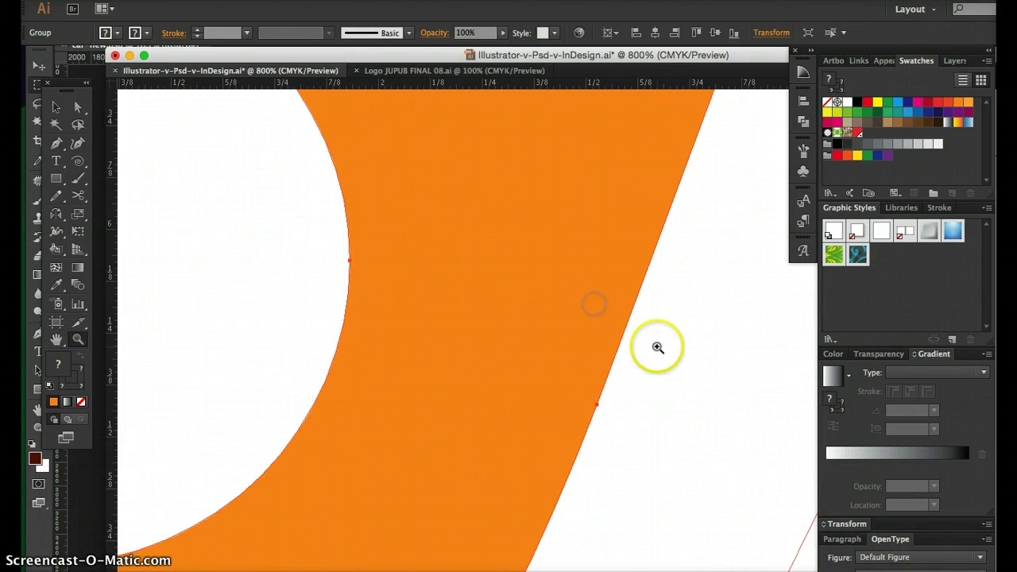
pyautogui.moveTo(656, 344); pyautogui.dragTo(514, 341)
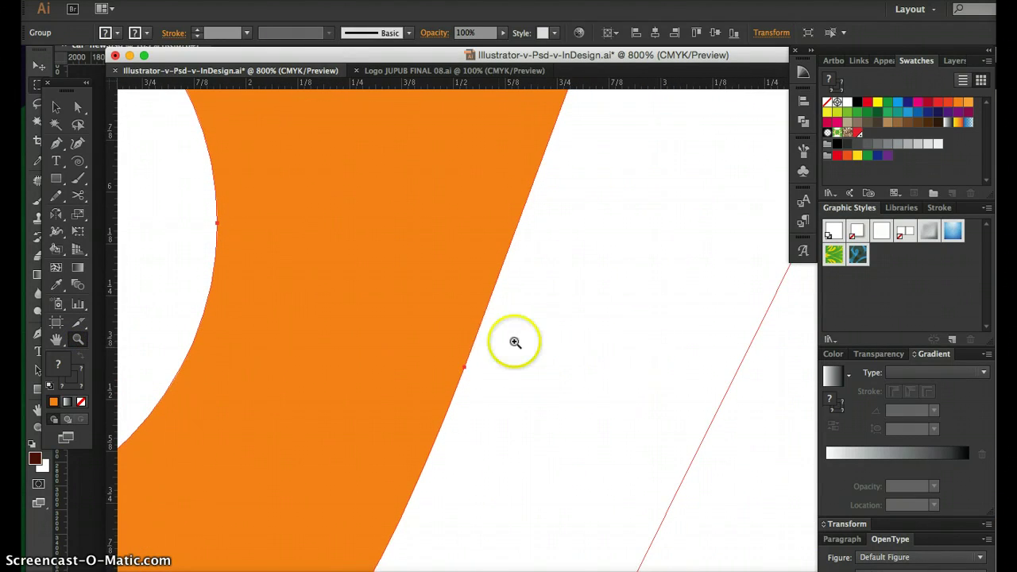
pyautogui.click(469, 335)
pyautogui.scroll(-7, 574, 386)
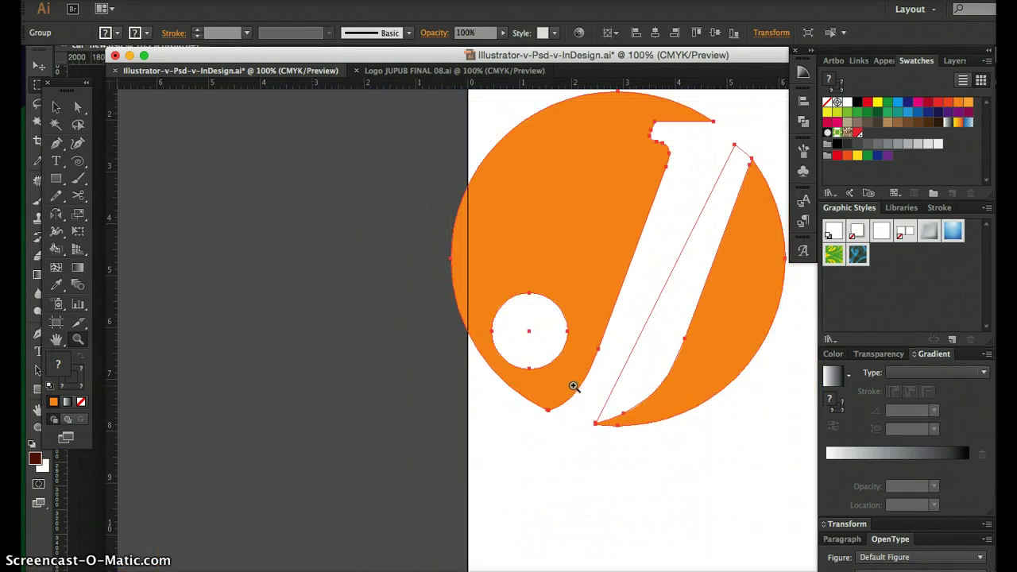
pyautogui.click(56, 106)
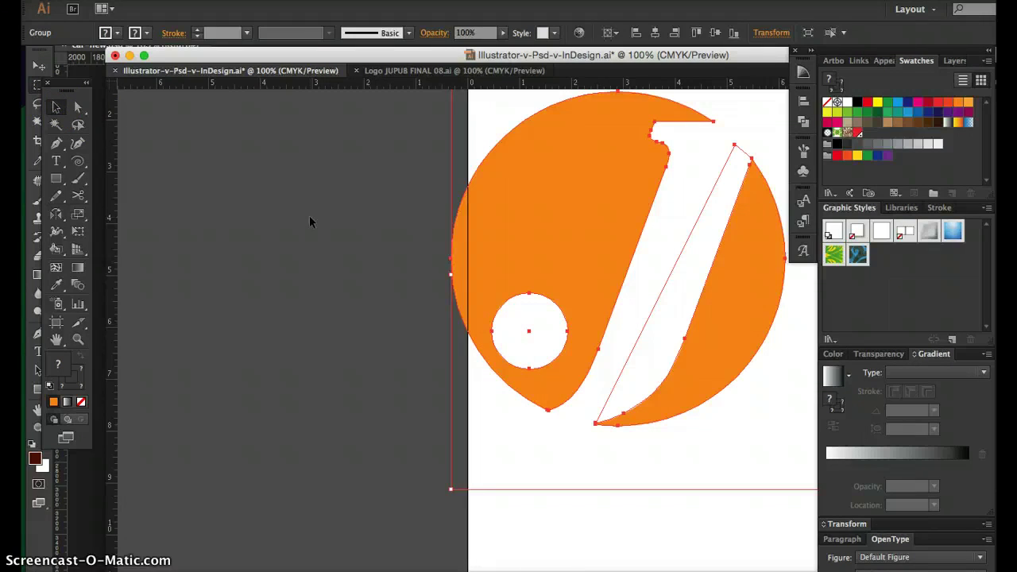
# Bring car-new.psd forward in Photoshop, hiding Illustrator, and zoom in on the car's front bumper.
pyautogui.press('super+Tab')
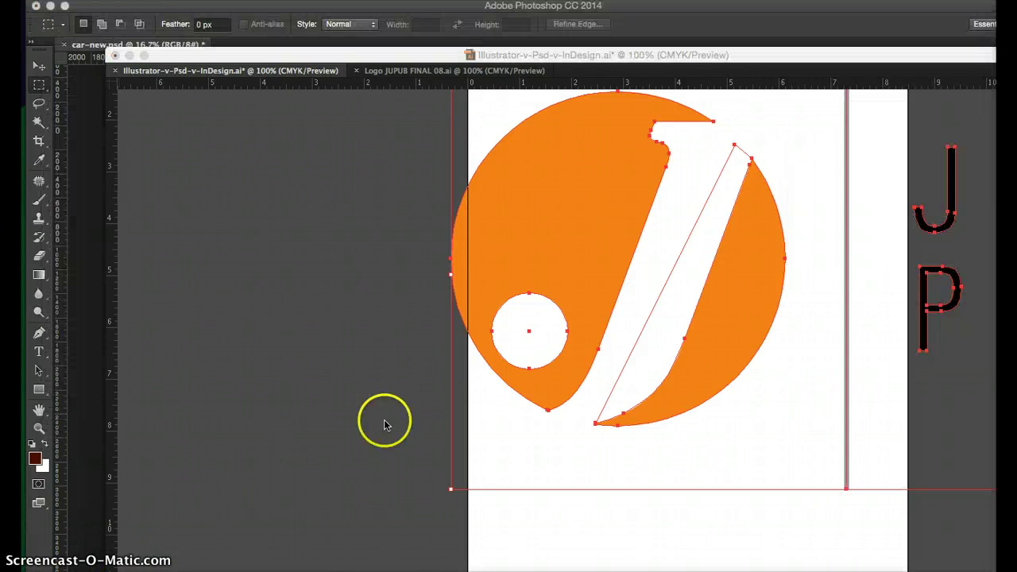
pyautogui.hscroll(5, 385, 425)
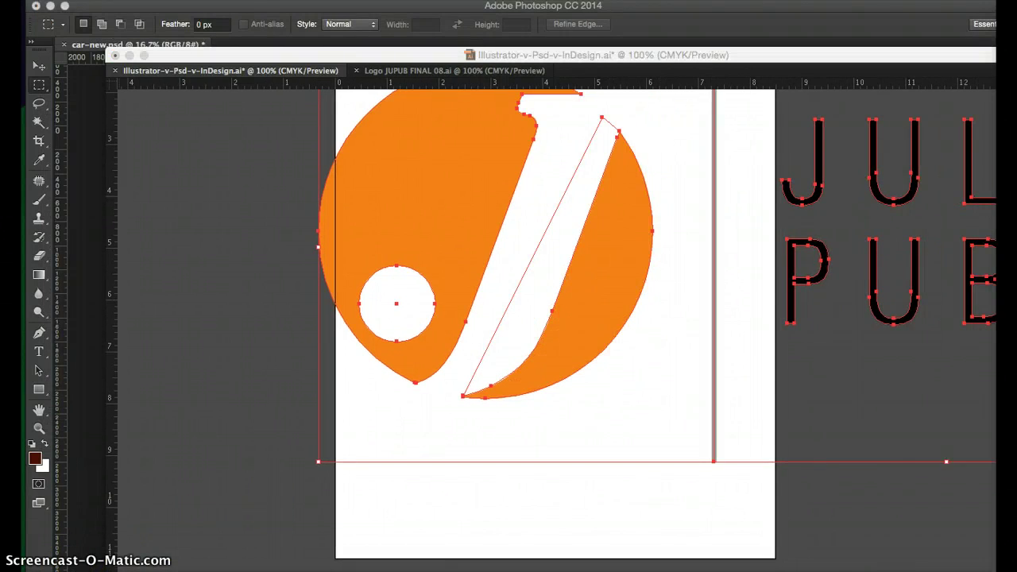
pyautogui.press('super+Tab')
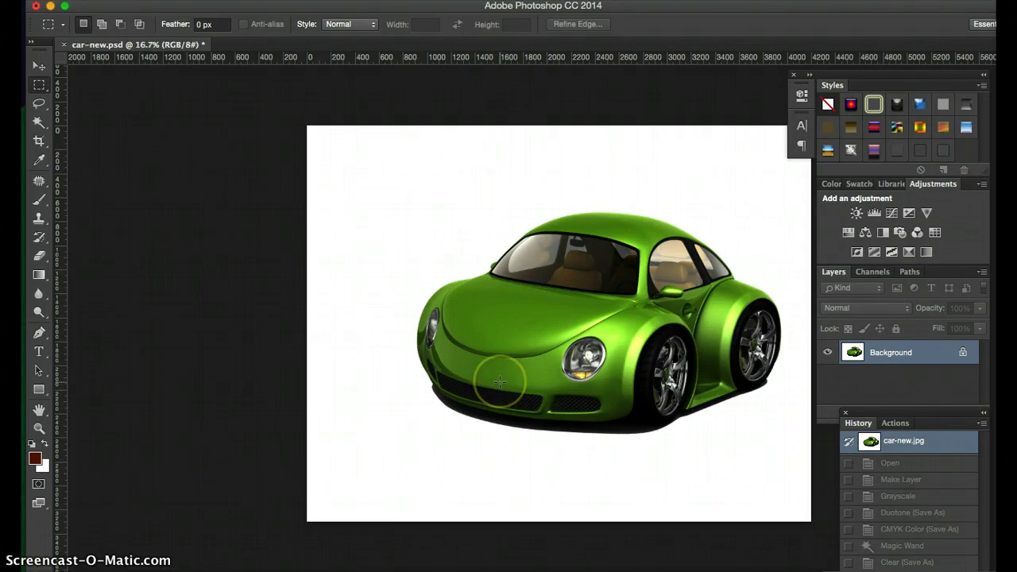
pyautogui.moveTo(498, 382); pyautogui.dragTo(499, 382)
# Unlock the car Background into Layer 0, dismissing the Layer Style dialog.
pyautogui.click(39, 65)
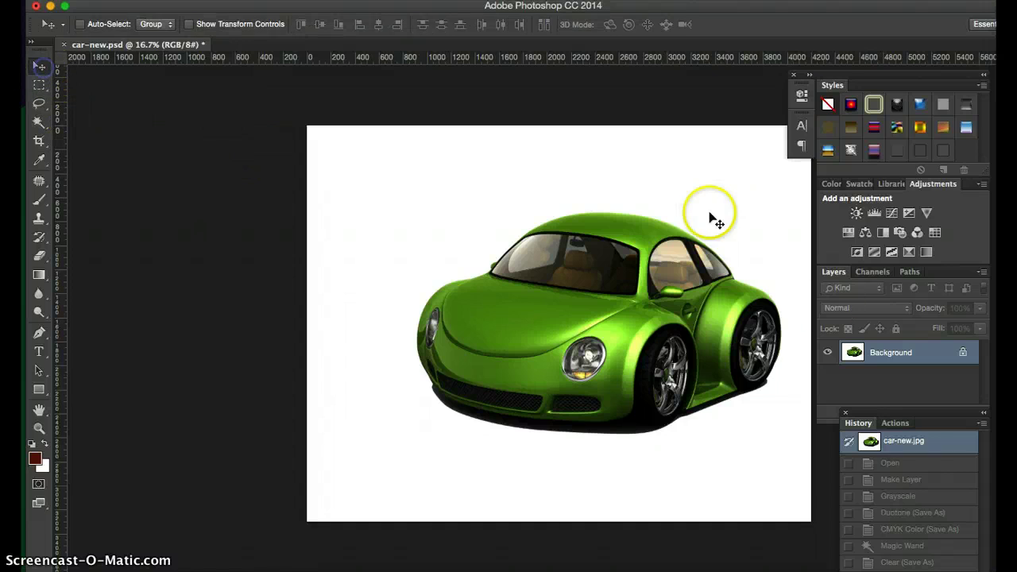
pyautogui.click(963, 348)
pyautogui.doubleClick(957, 353)
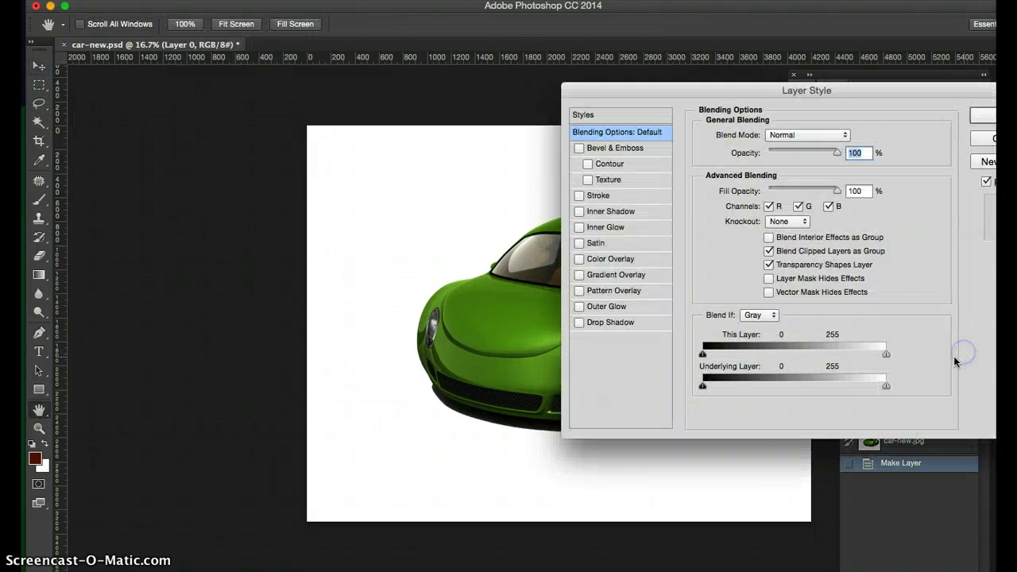
pyautogui.click(983, 117)
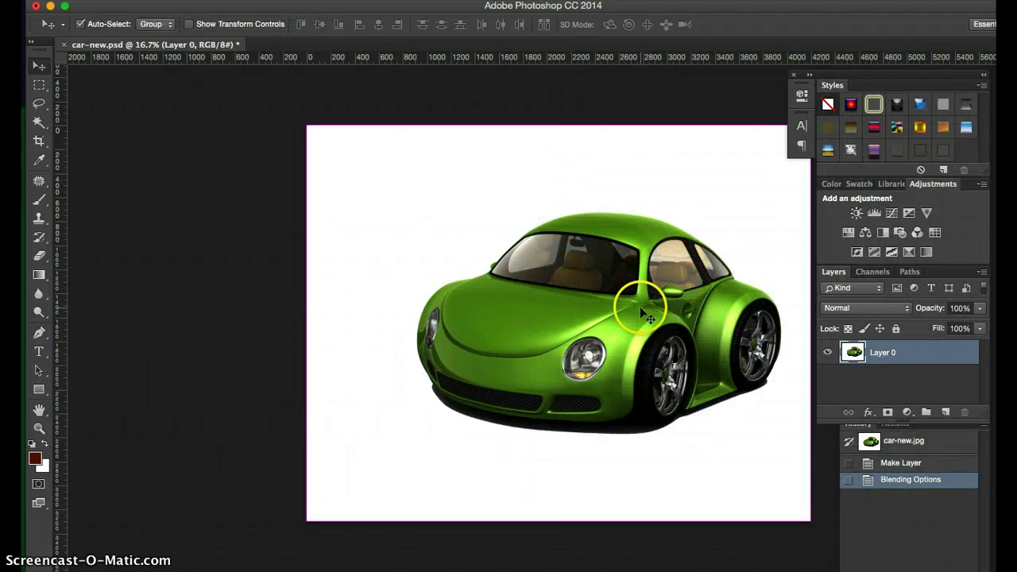
# Free-transform the car layer up to about 273%, shifting it up and left on the canvas.
pyautogui.press('super+t')
pyautogui.moveTo(307, 521); pyautogui.dragTo(296, 529)
pyautogui.press('super+minus')
pyautogui.press('super+minus')
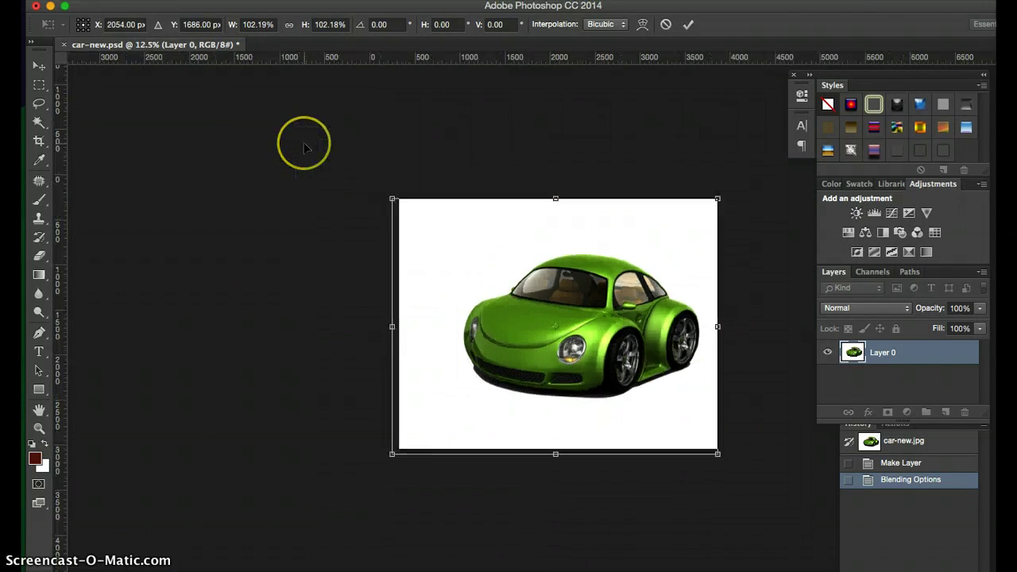
pyautogui.moveTo(428, 423); pyautogui.dragTo(207, 571)
pyautogui.moveTo(470, 411); pyautogui.dragTo(471, 322)
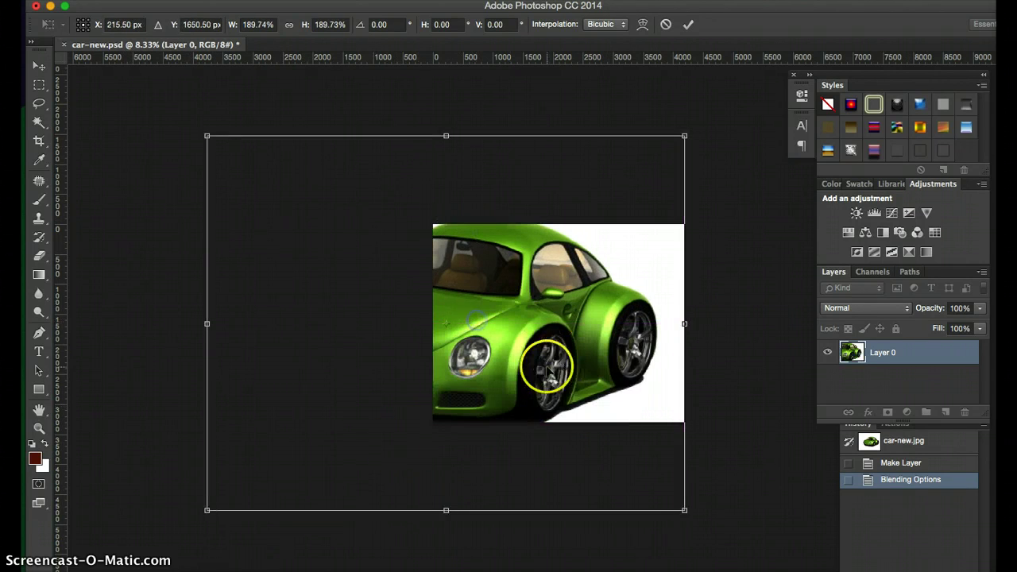
pyautogui.moveTo(683, 513); pyautogui.dragTo(853, 571)
pyautogui.moveTo(578, 384); pyautogui.dragTo(382, 329)
pyautogui.moveTo(675, 84); pyautogui.dragTo(717, 59)
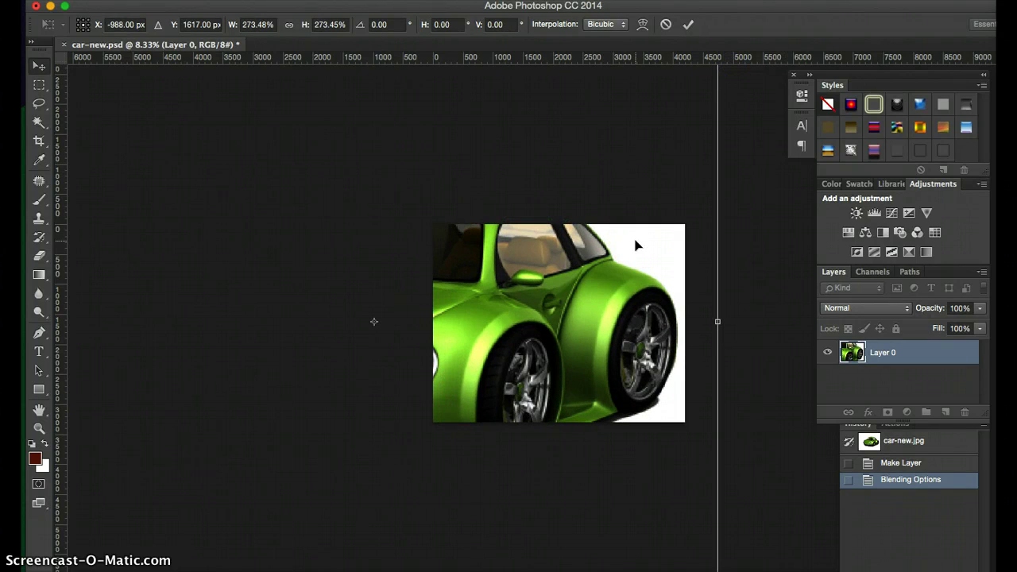
# Commit the enlargement, inspect its pixels at 200% zoom, then revert the car to unscaled.
pyautogui.press('Return')
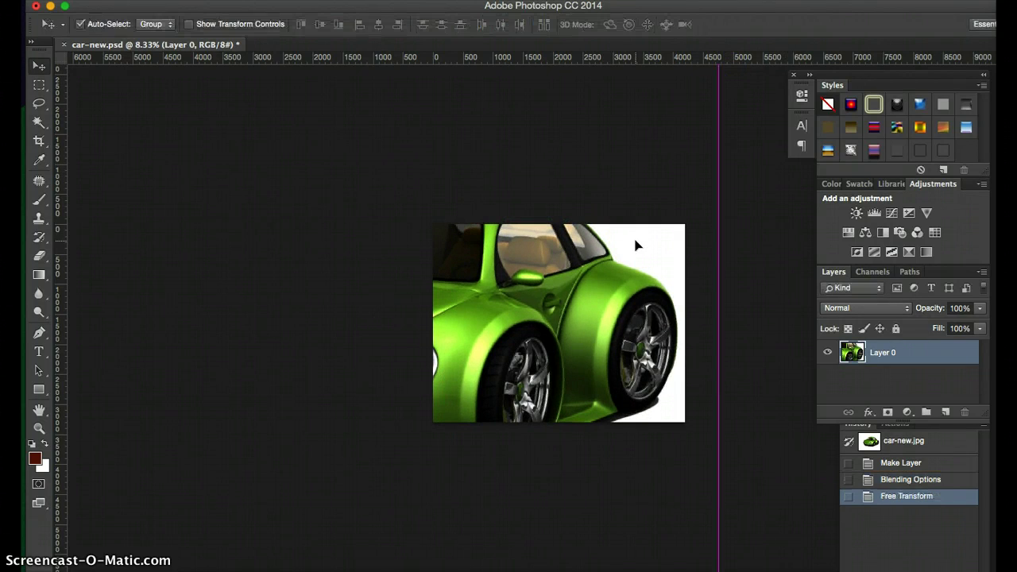
pyautogui.press('super+equal')
pyautogui.press('super+equal')
pyautogui.press('super+equal')
pyautogui.press('super+equal')
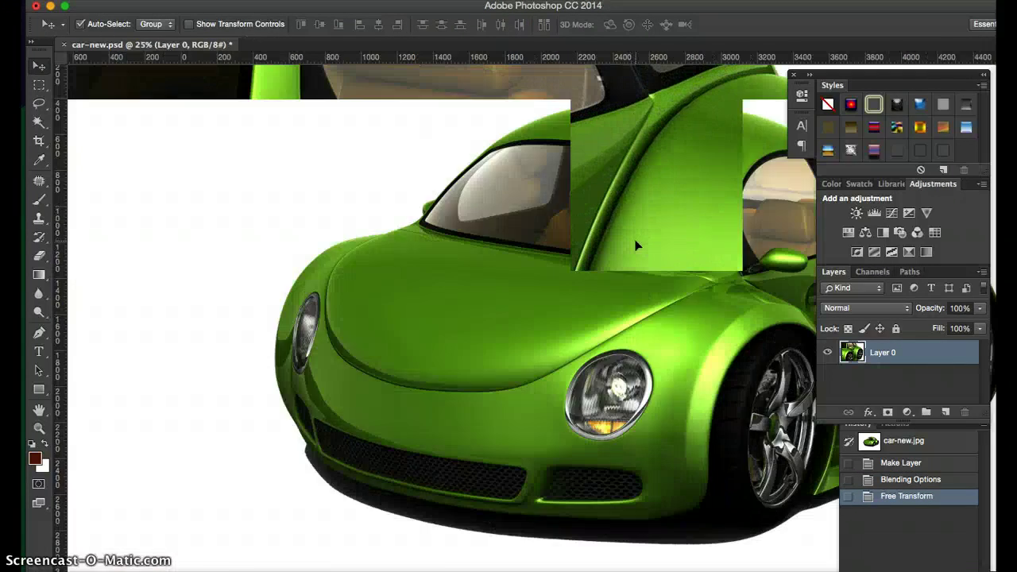
pyautogui.press('super+equal')
pyautogui.press('super+equal')
pyautogui.press('super+equal')
pyautogui.press('super+equal')
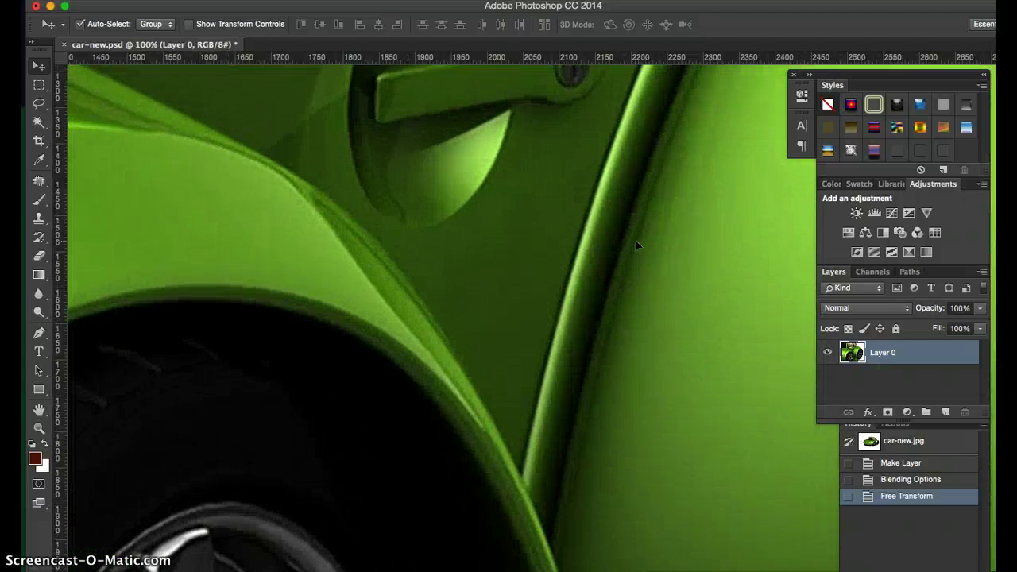
pyautogui.hscroll(-5, 336, 227)
pyautogui.scroll(3, 336, 227)
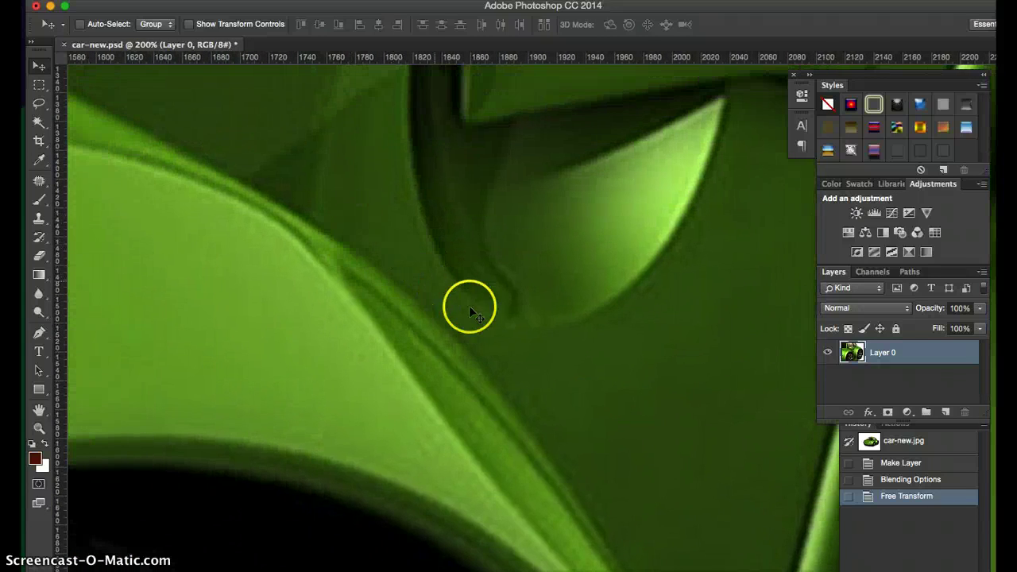
pyautogui.hscroll(-10, 461, 331)
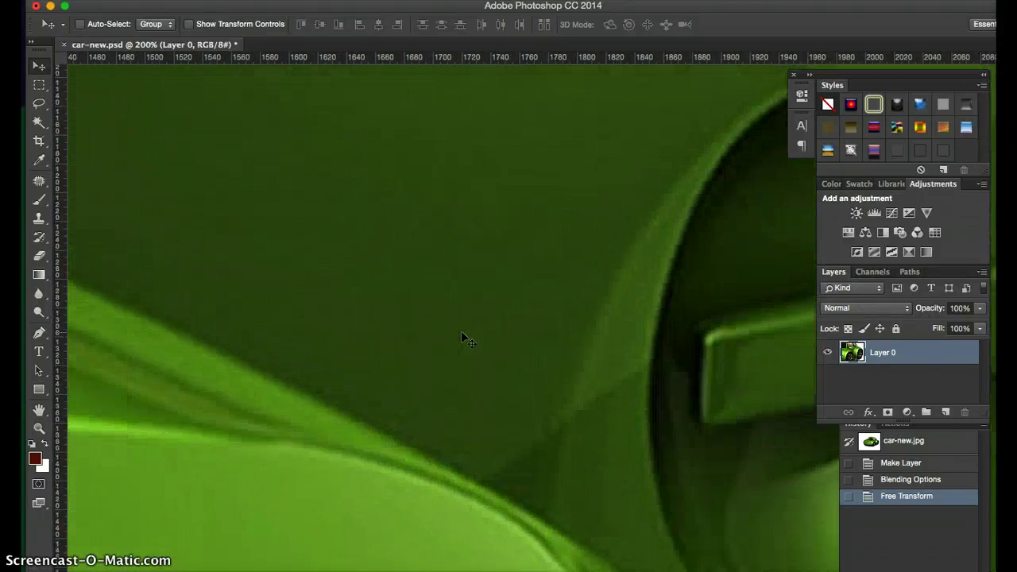
pyautogui.hscroll(-9, 460, 330)
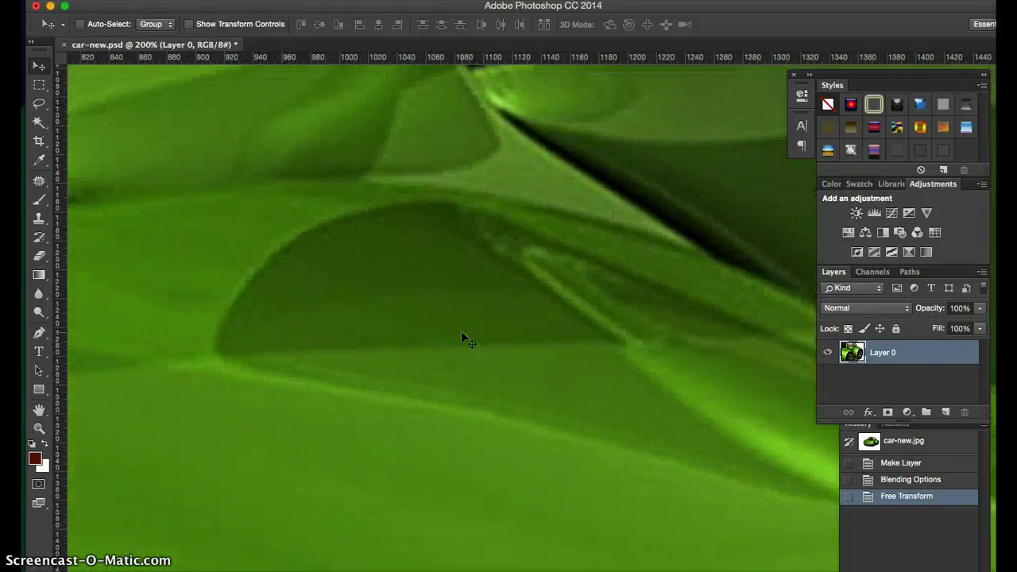
pyautogui.scroll(-3, 462, 332)
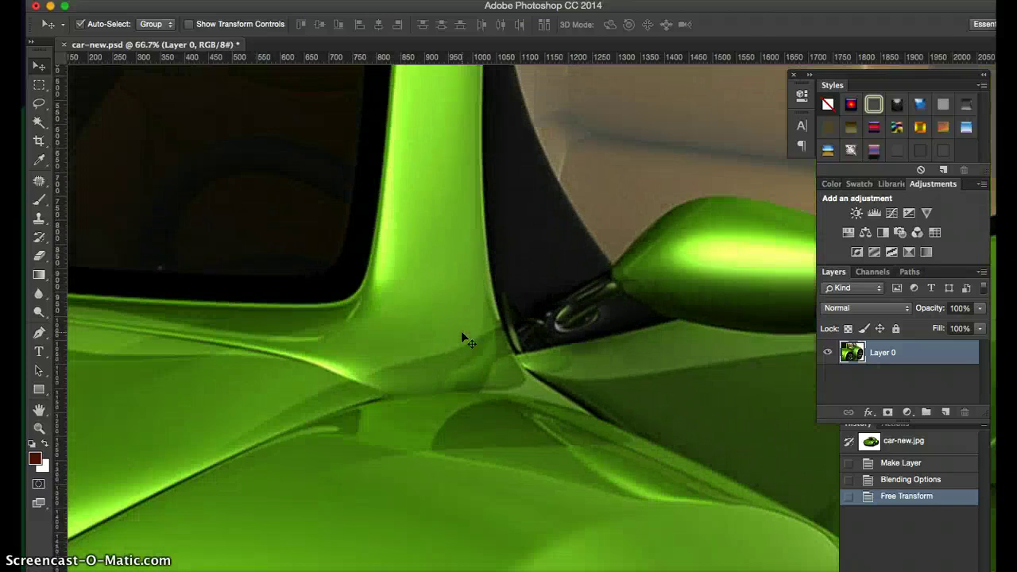
pyautogui.scroll(-3, 461, 332)
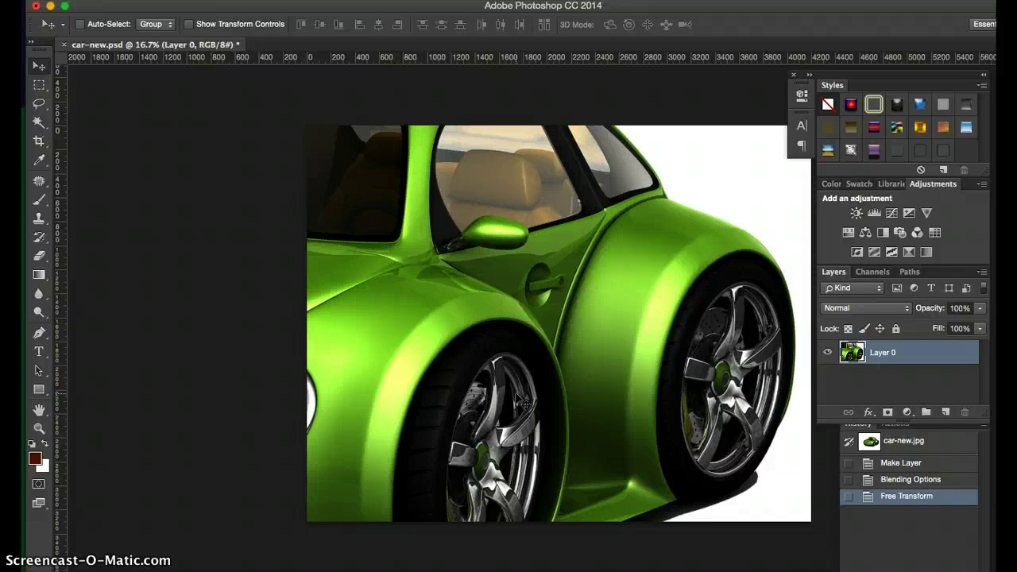
pyautogui.click(897, 464)
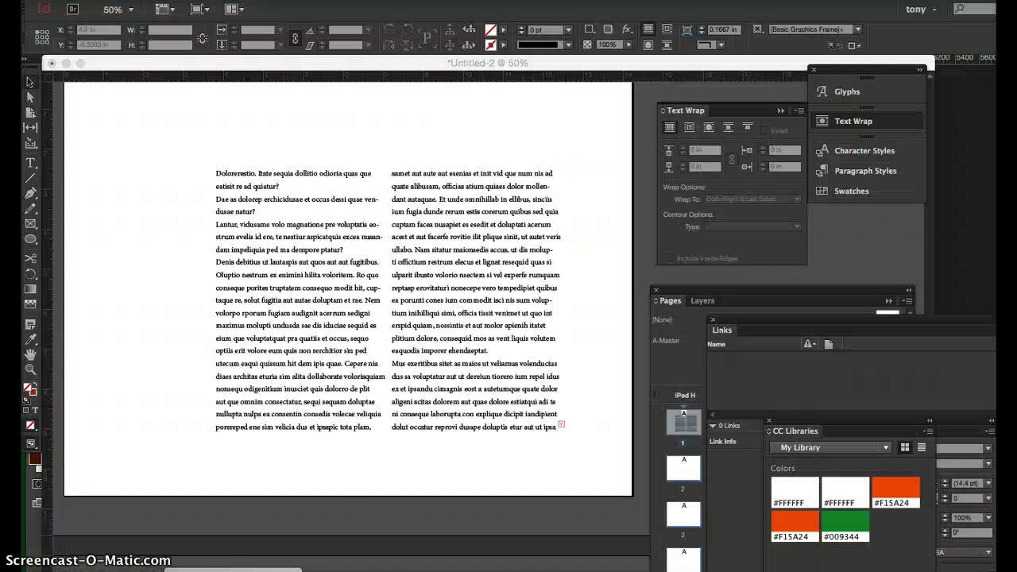
# Set all the two-column story text to 14 pt with 20.8 pt leading.
pyautogui.scroll(2, 328, 420)
pyautogui.scroll(1, 280, 408)
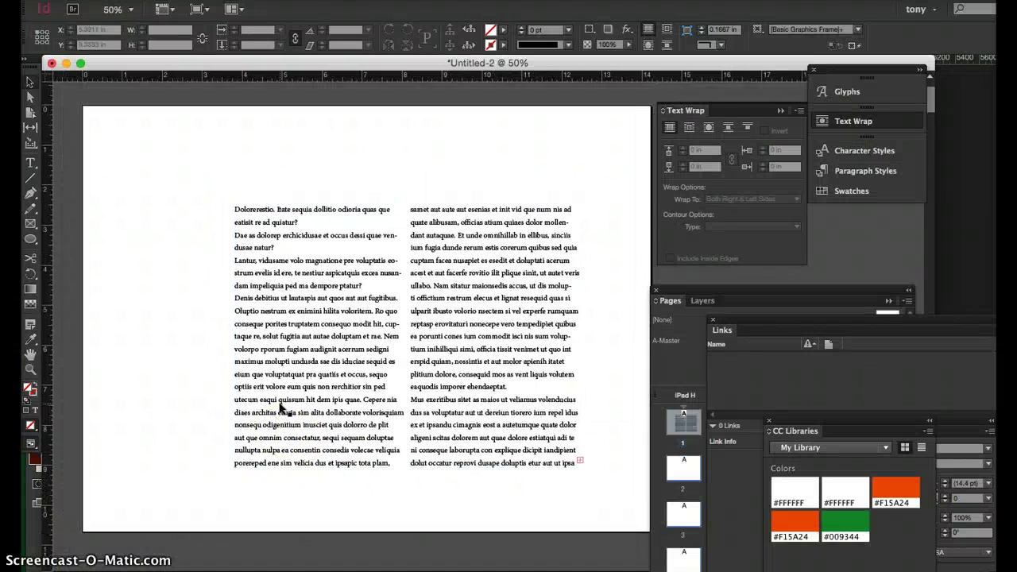
pyautogui.doubleClick(305, 338)
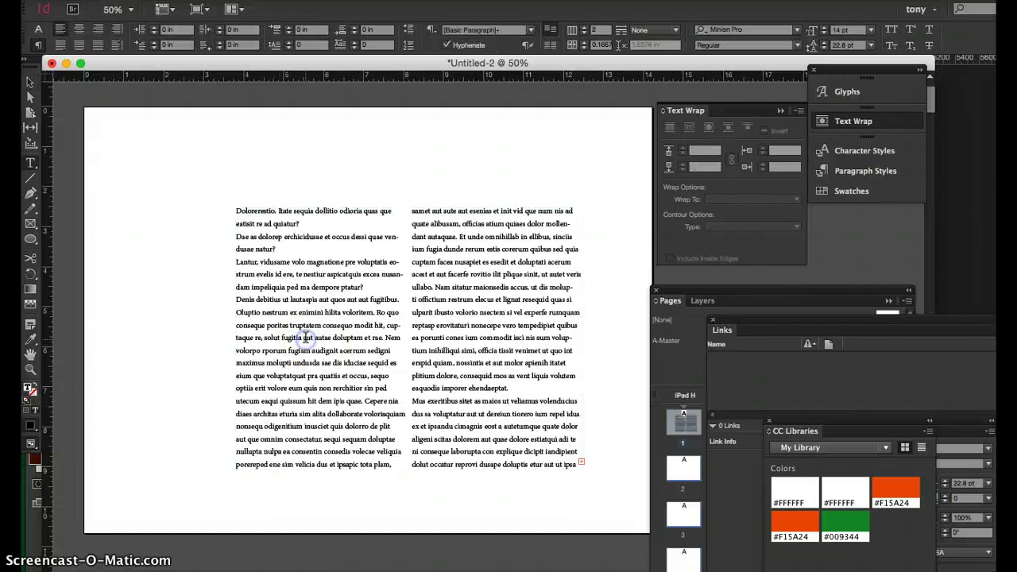
pyautogui.press('super+a')
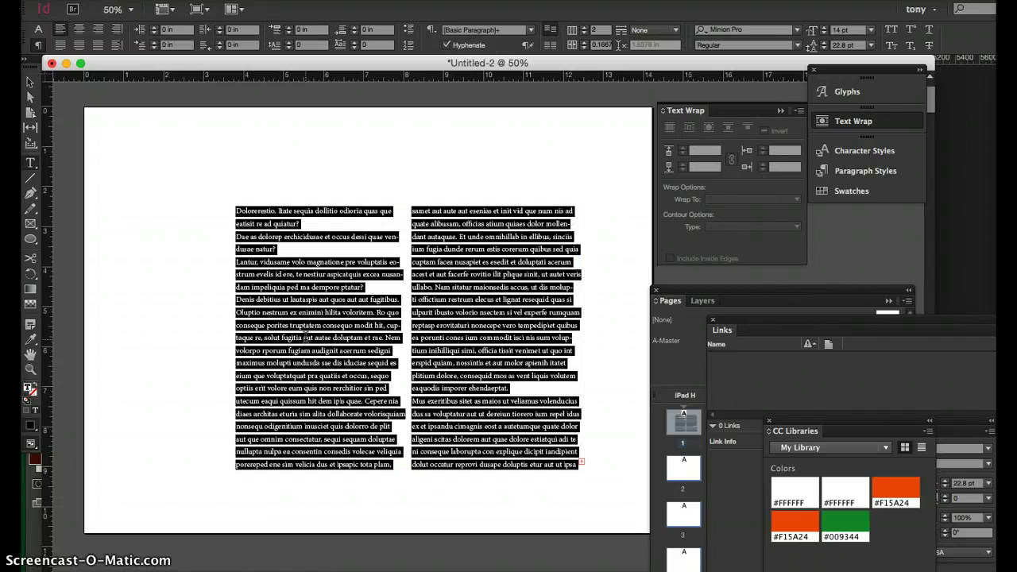
pyautogui.press('super+shift+comma')
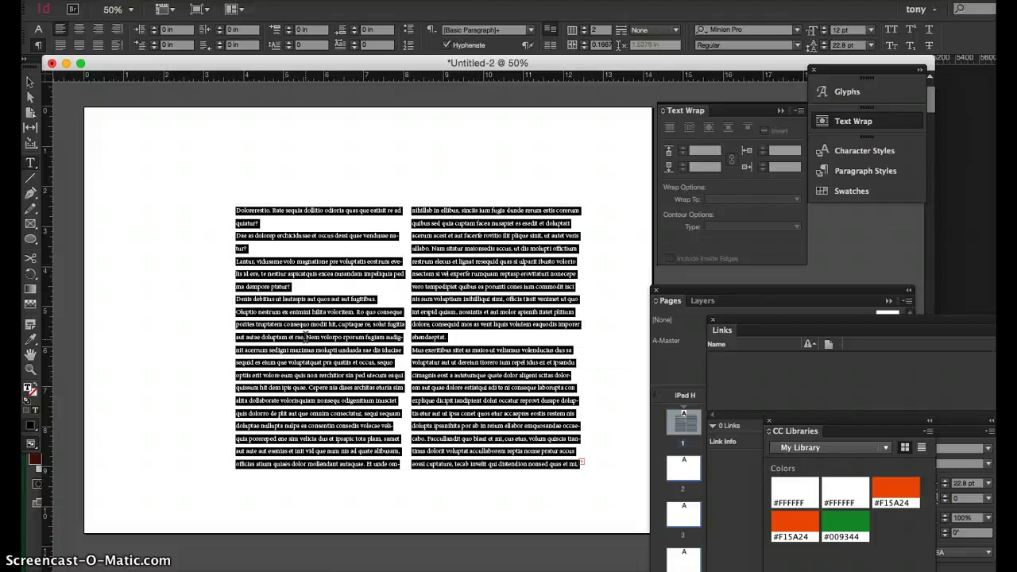
pyautogui.hotkey('alt', 'Up')
pyautogui.hotkey('alt', 'Up')
pyautogui.hotkey('alt', 'Right')
pyautogui.hotkey('alt', 'Right')
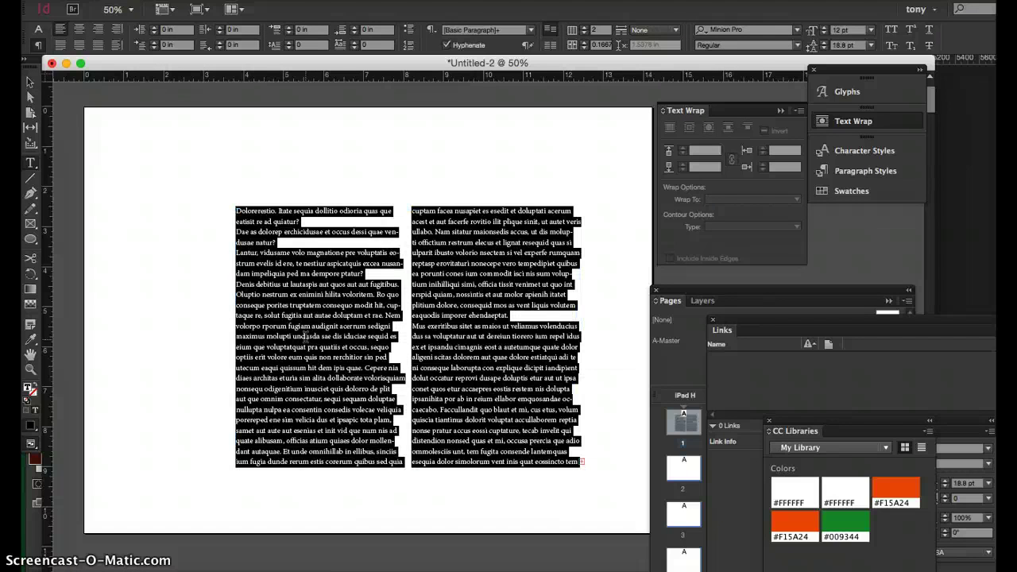
pyautogui.hotkey('alt', 'Down')
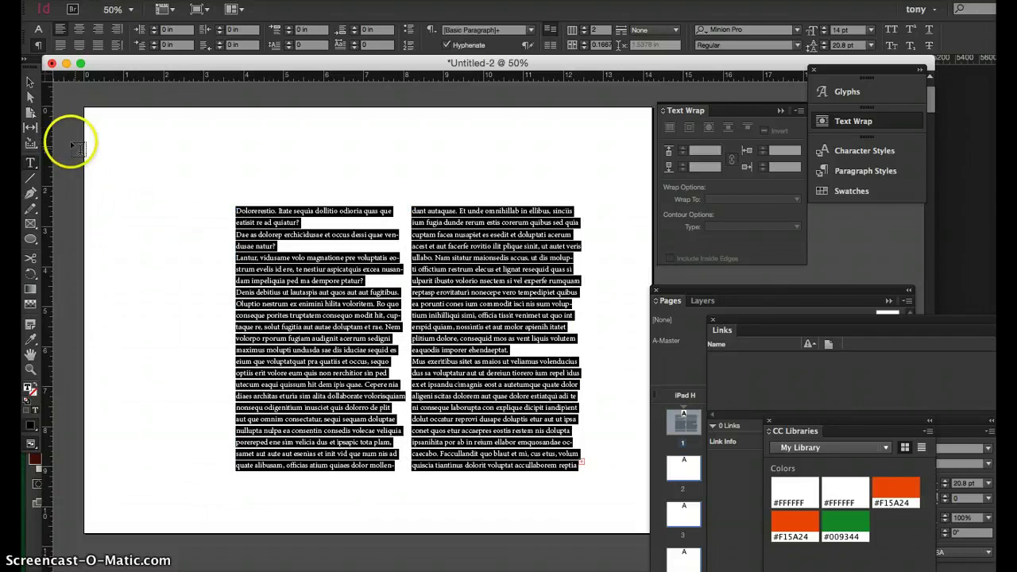
pyautogui.click(30, 83)
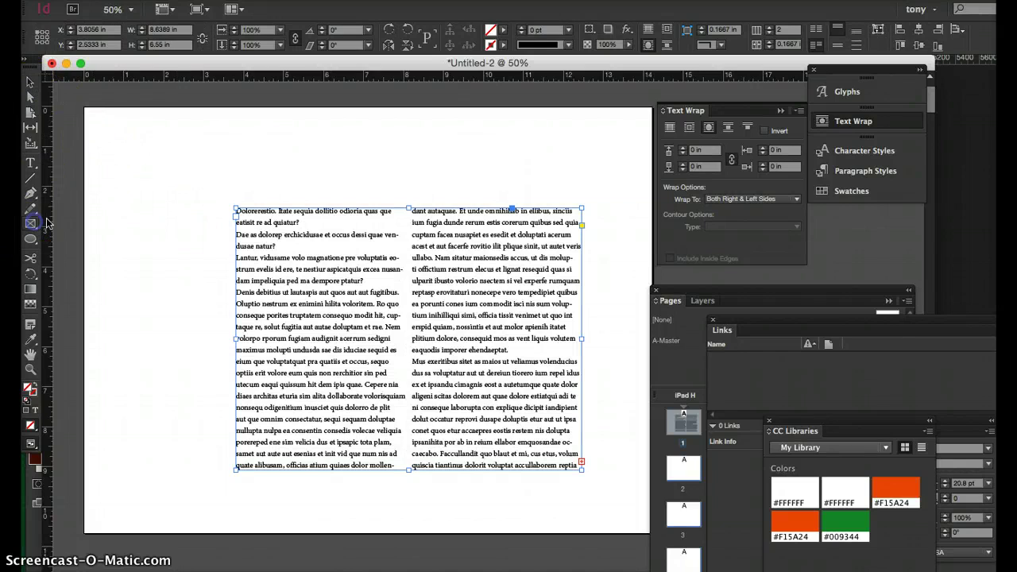
# Place Illustrator-v-Psd-v-InDesign.ai in a new frame above the left column, fitted and widened to show the full name.
pyautogui.click(127, 143)
pyautogui.moveTo(128, 144); pyautogui.dragTo(342, 234)
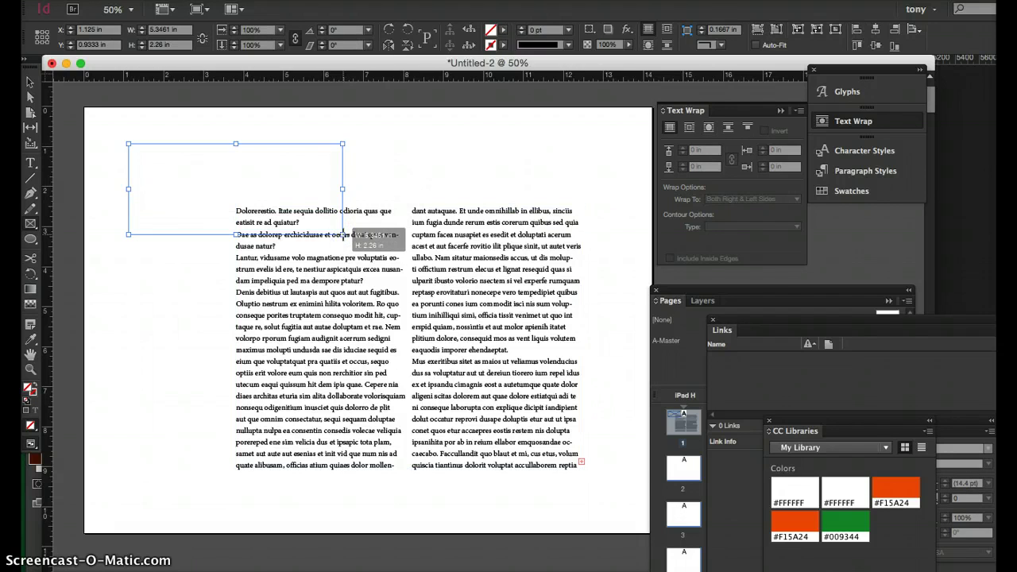
pyautogui.press('super+d')
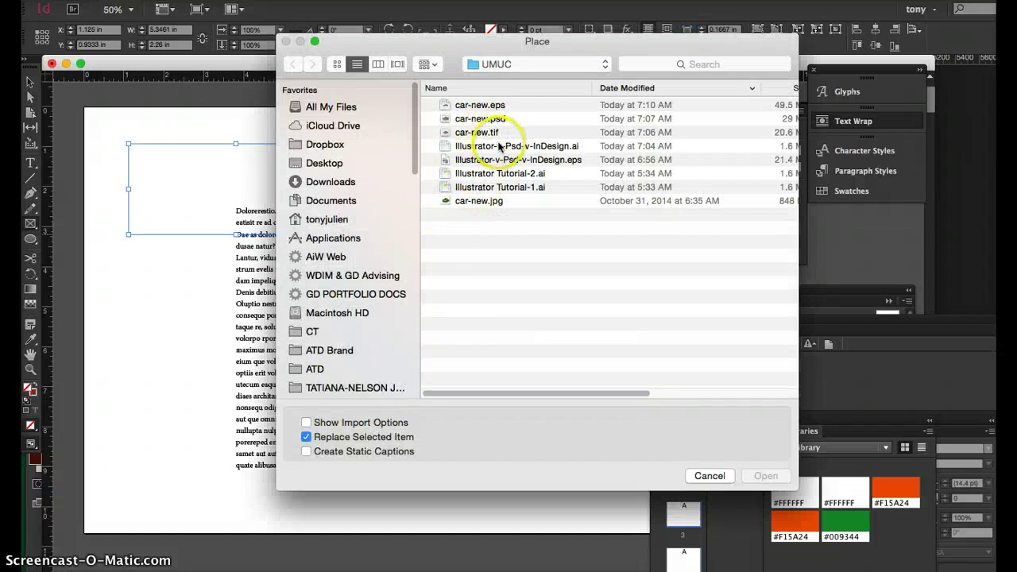
pyautogui.doubleClick(507, 145)
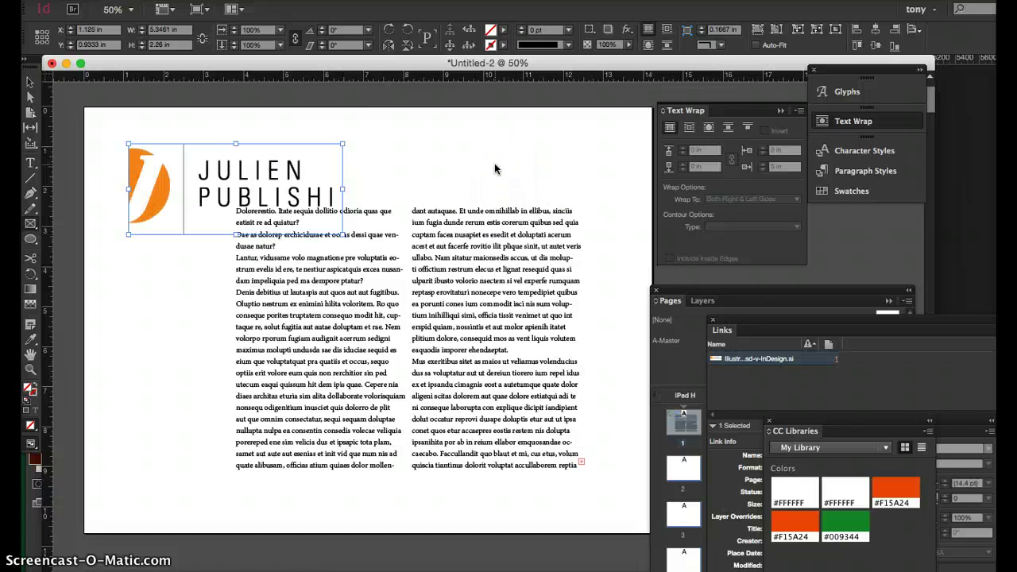
pyautogui.press('super+alt+shift+e')
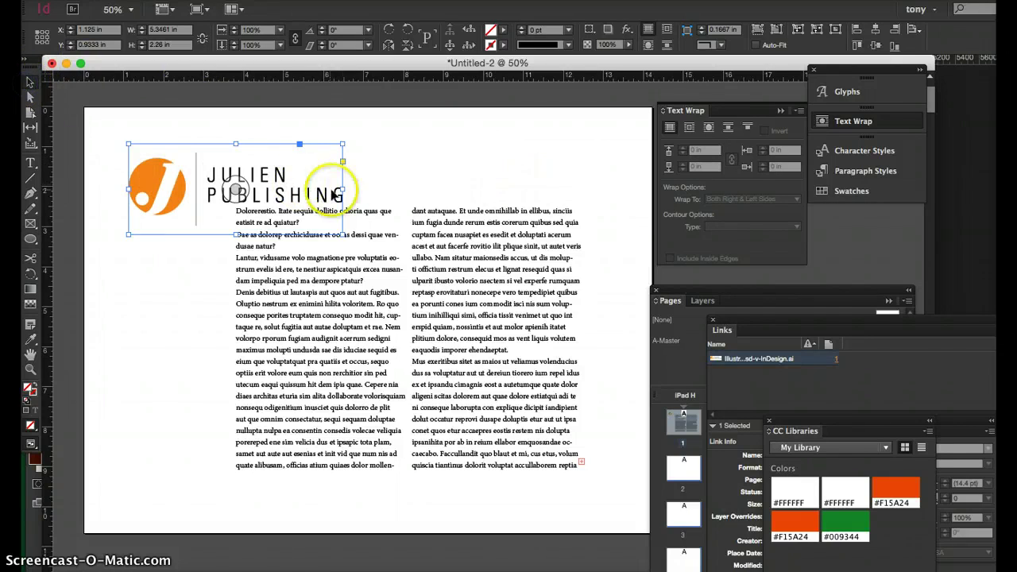
pyautogui.moveTo(342, 189); pyautogui.dragTo(425, 162)
# Move the logo and both text columns down the page together, then deselect.
pyautogui.keyDown('shift'); pyautogui.click(335, 271); pyautogui.keyUp('shift')
pyautogui.moveTo(334, 272); pyautogui.dragTo(334, 295)
pyautogui.click(171, 276)
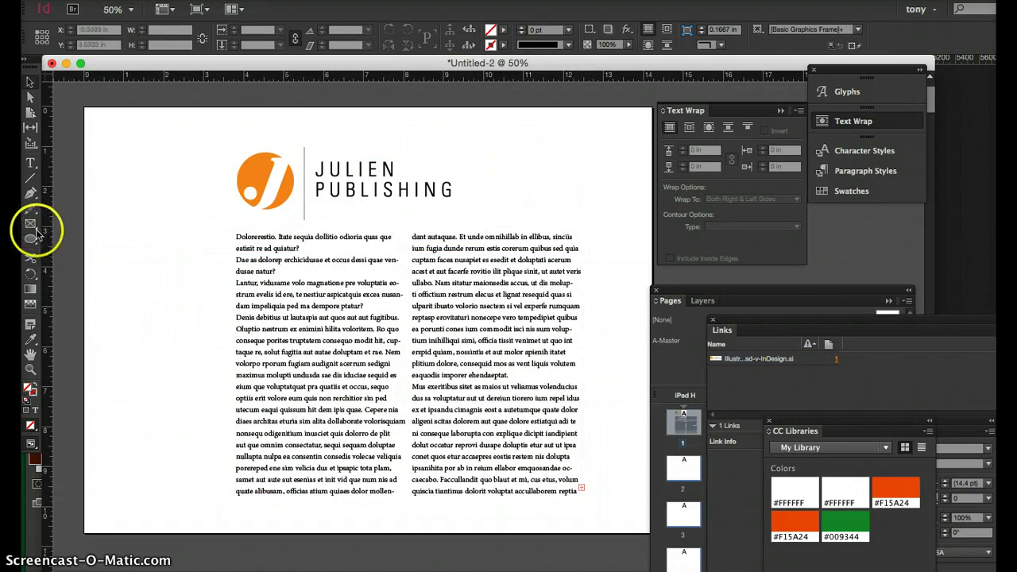
# Draw an empty image frame over the lower left column, cancelling the Place dialog.
pyautogui.moveTo(139, 337); pyautogui.dragTo(365, 496)
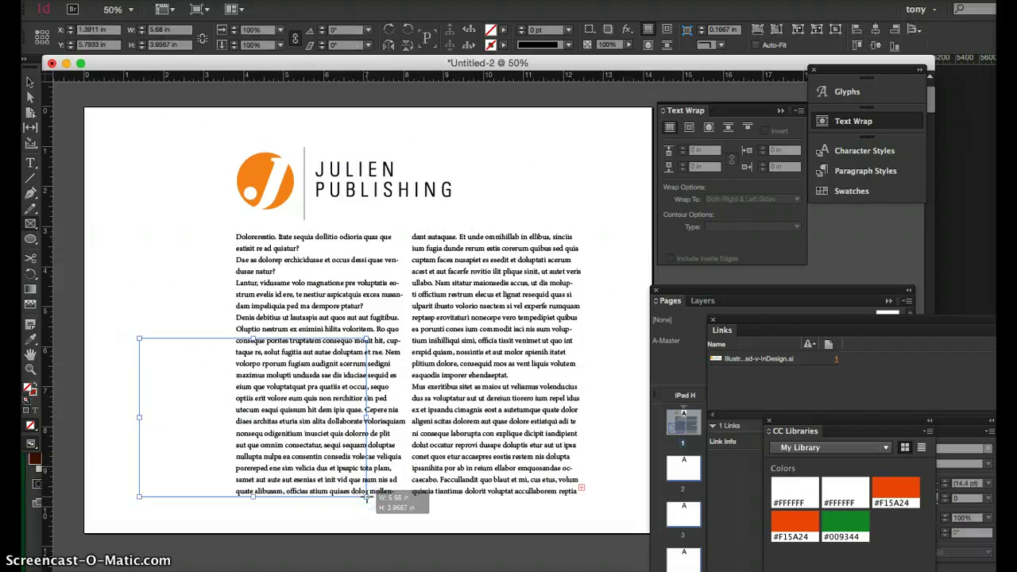
pyautogui.moveTo(367, 498); pyautogui.dragTo(366, 498)
pyautogui.press('super+d')
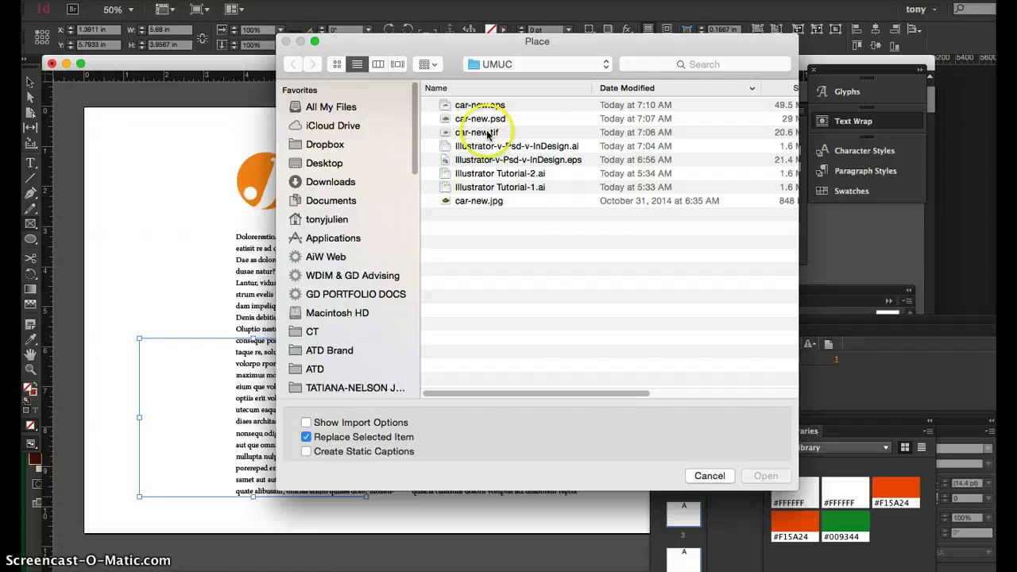
pyautogui.click(708, 474)
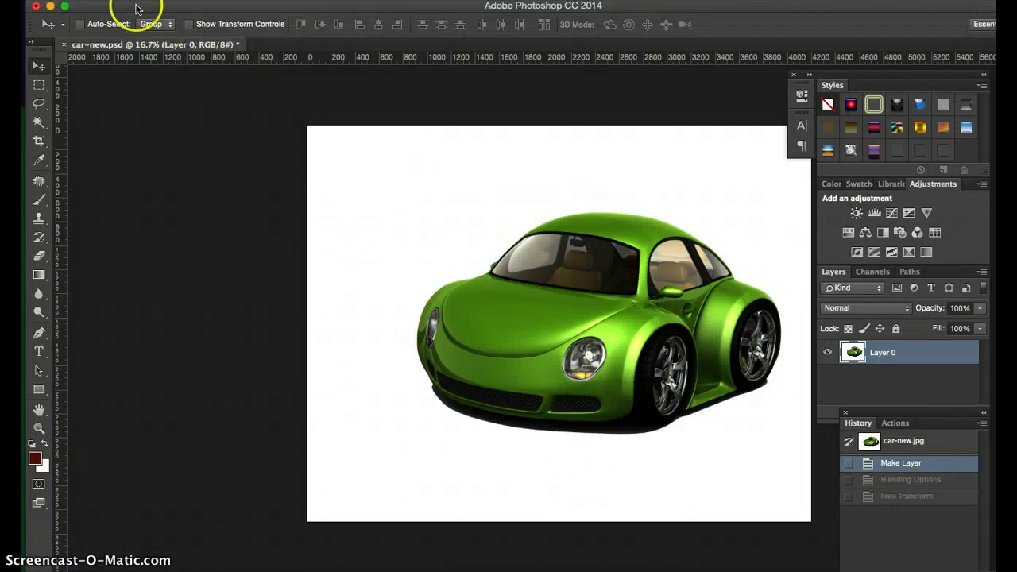
pyautogui.click(136, 6)
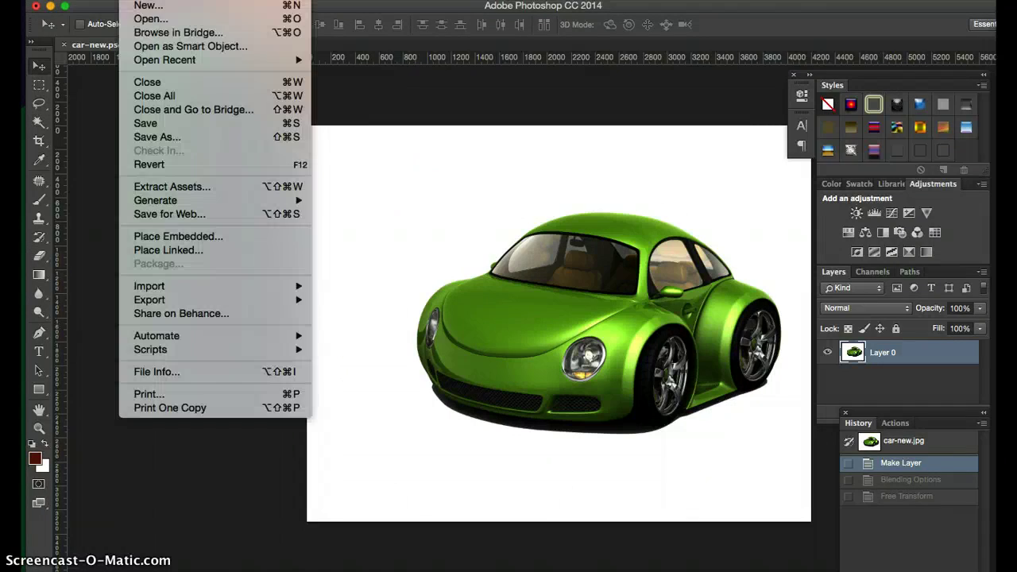
pyautogui.click(160, 123)
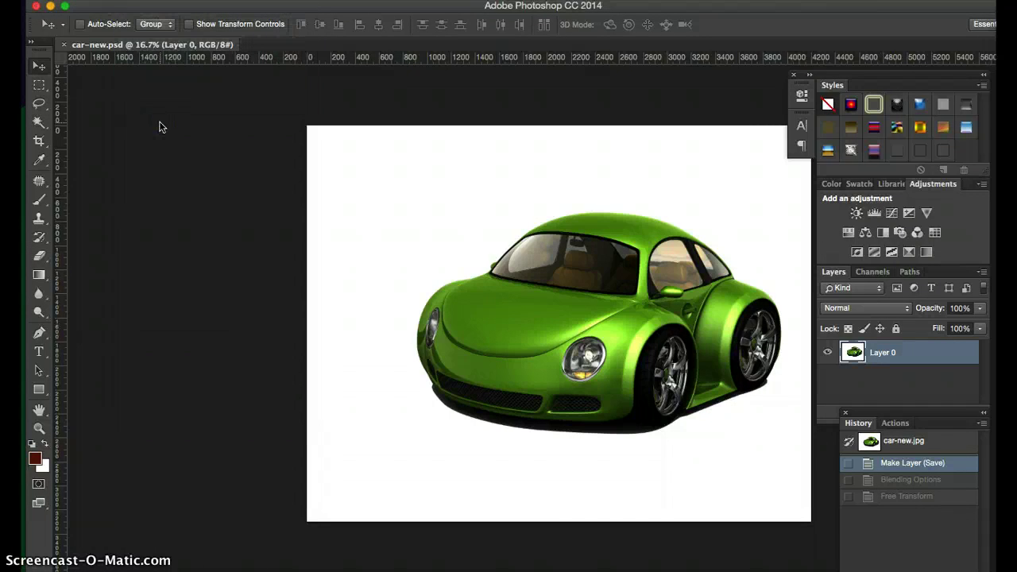
pyautogui.click(390, 369)
pyautogui.click(135, 2)
pyautogui.click(147, 135)
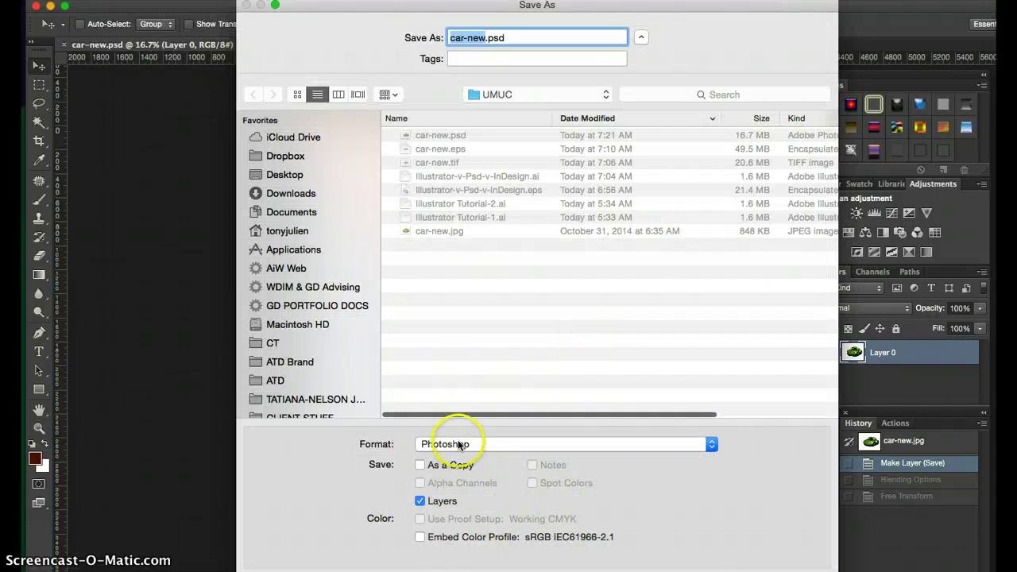
pyautogui.click(458, 445)
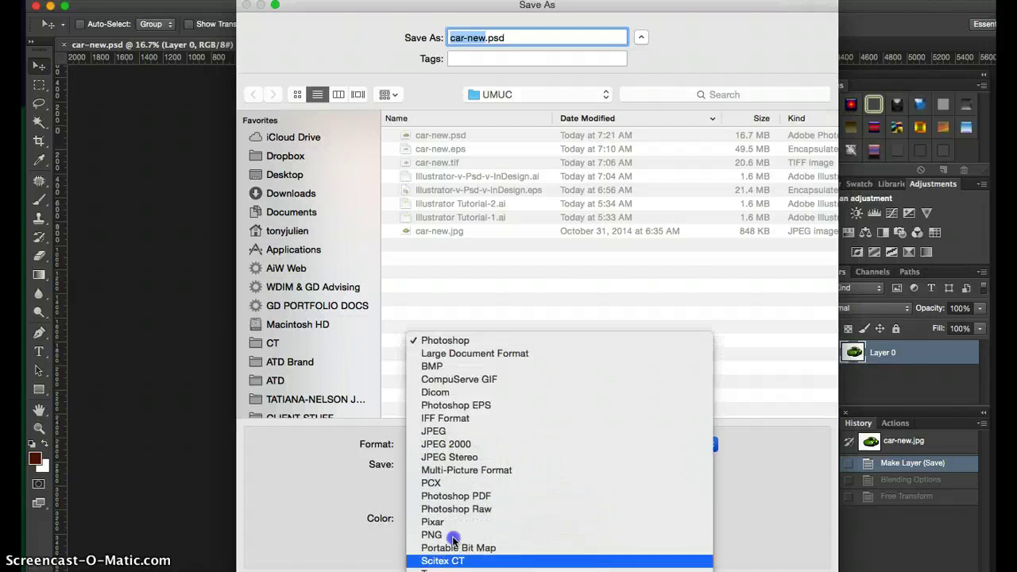
pyautogui.click(430, 558)
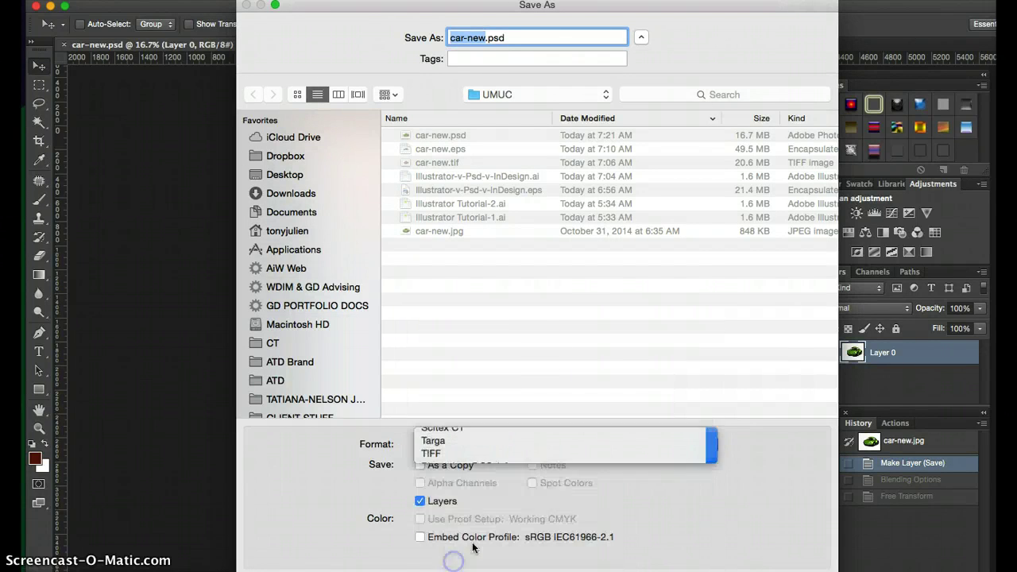
pyautogui.press('Return')
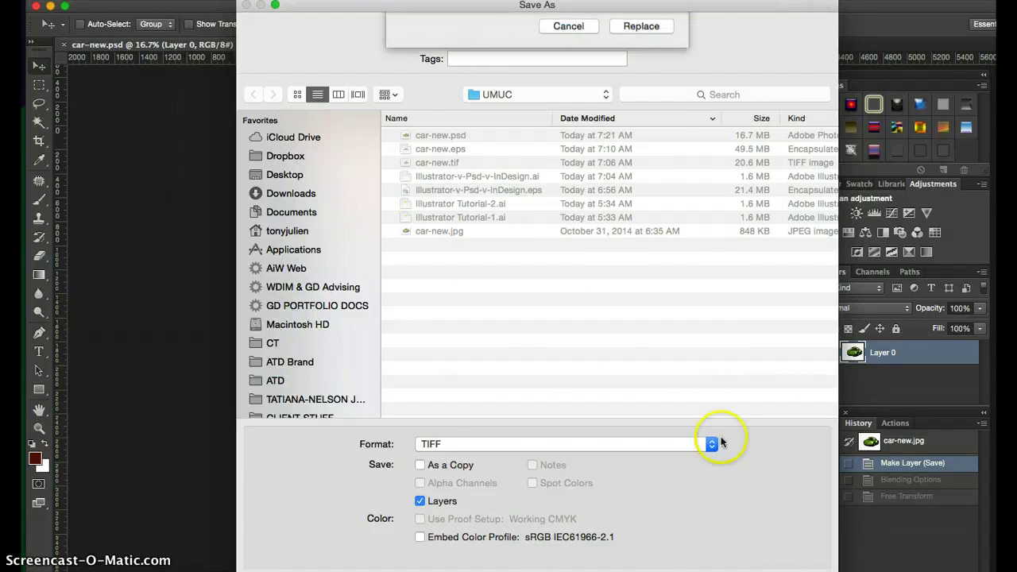
pyautogui.click(637, 104)
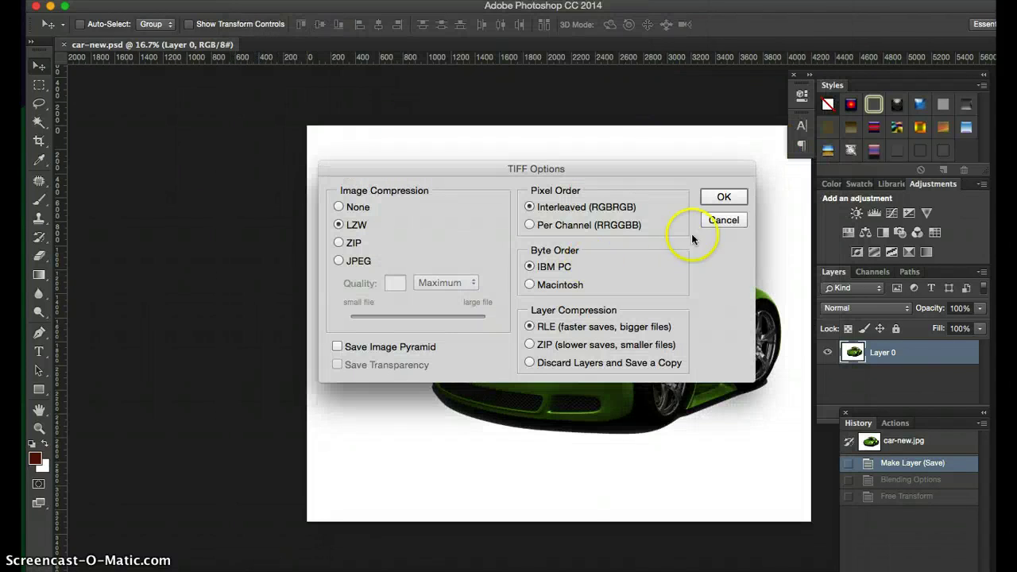
pyautogui.click(724, 200)
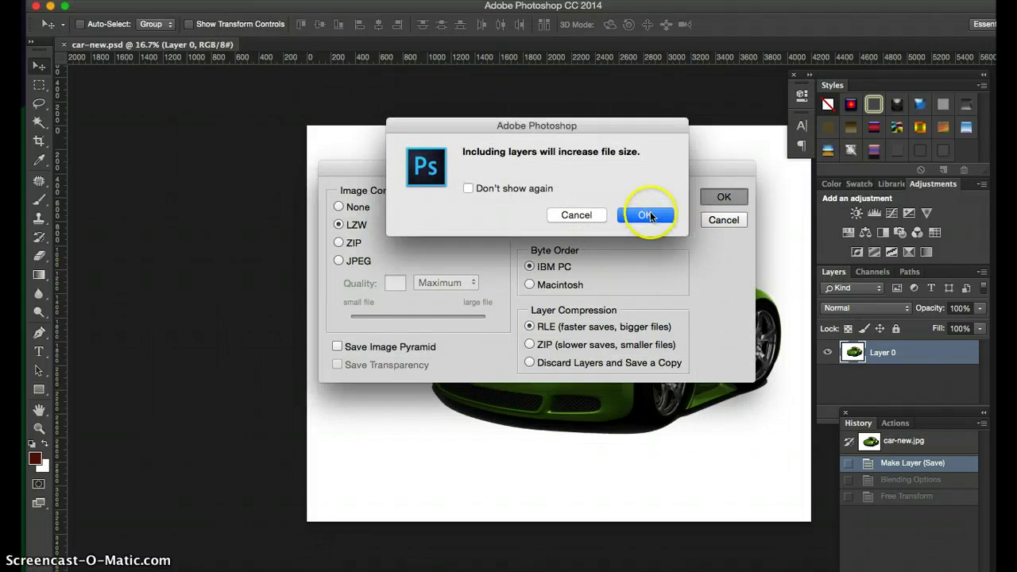
pyautogui.click(648, 209)
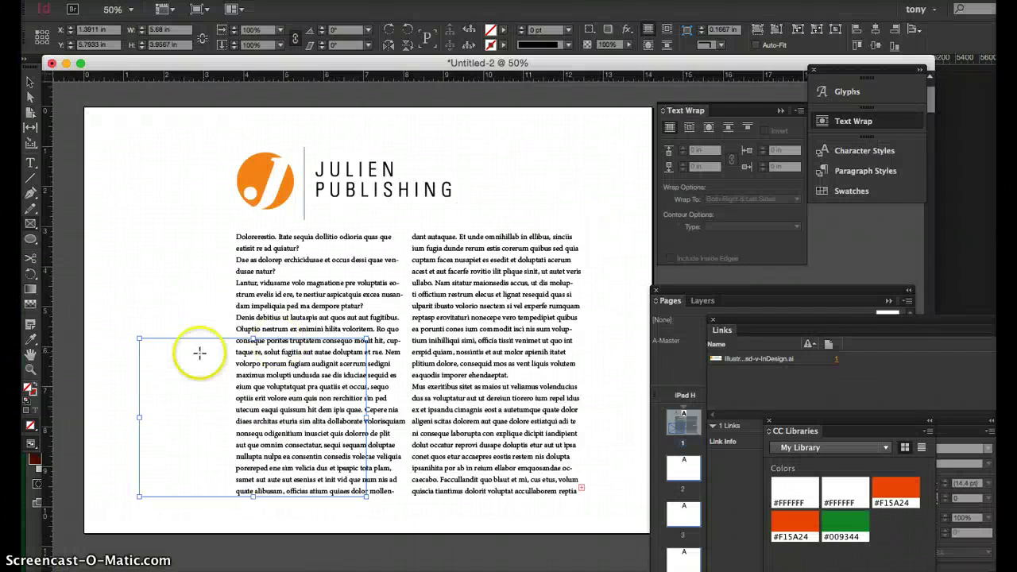
pyautogui.press('super+d')
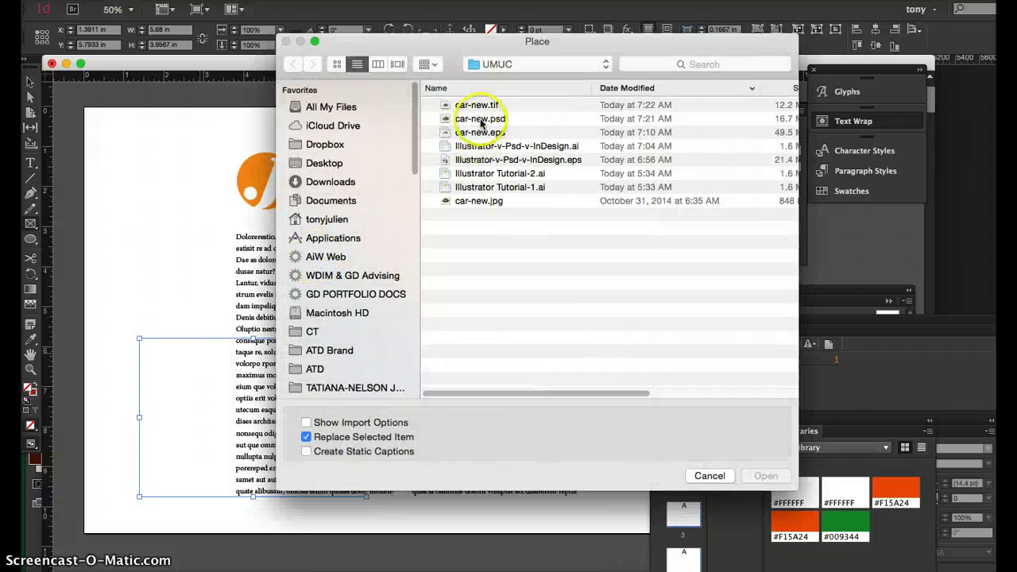
pyautogui.doubleClick(472, 108)
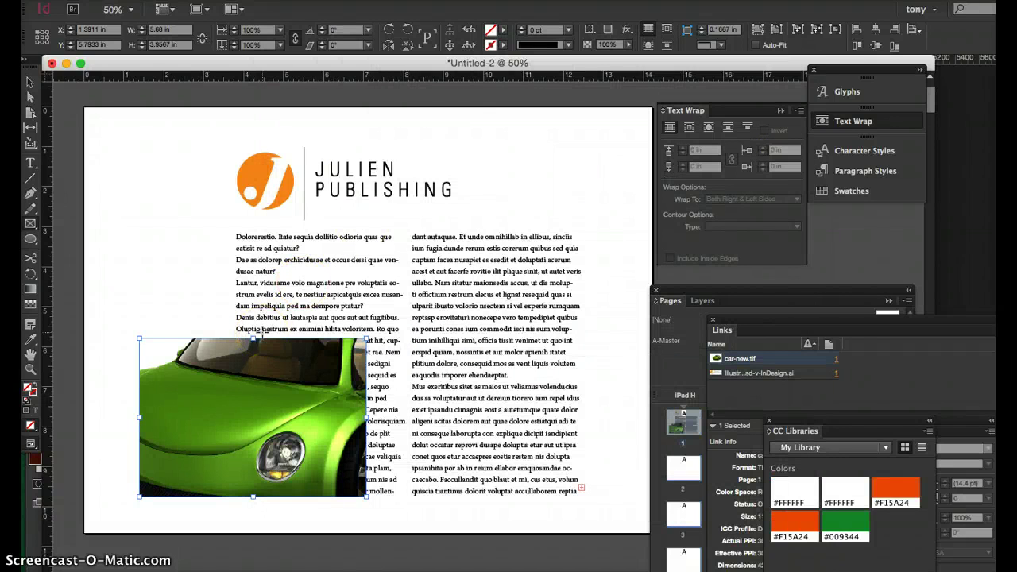
pyautogui.press('super+alt+shift+e')
pyautogui.click(31, 97)
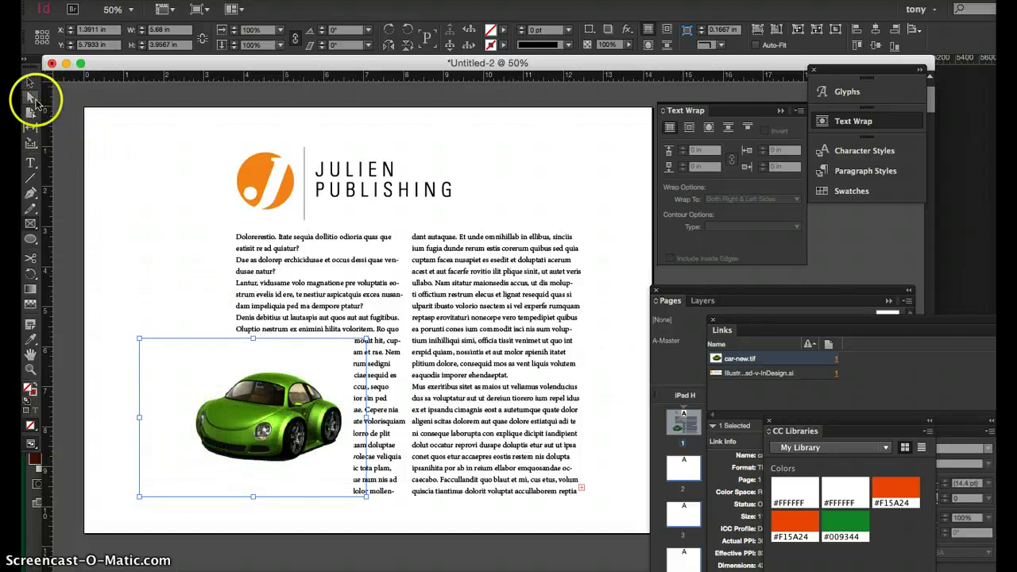
pyautogui.click(241, 373)
pyautogui.press('super+alt+period')
pyautogui.press('super+alt+period')
pyautogui.press('super+alt+period')
pyautogui.press('super+alt+period')
pyautogui.press('super+alt+period')
pyautogui.press('super+alt+period')
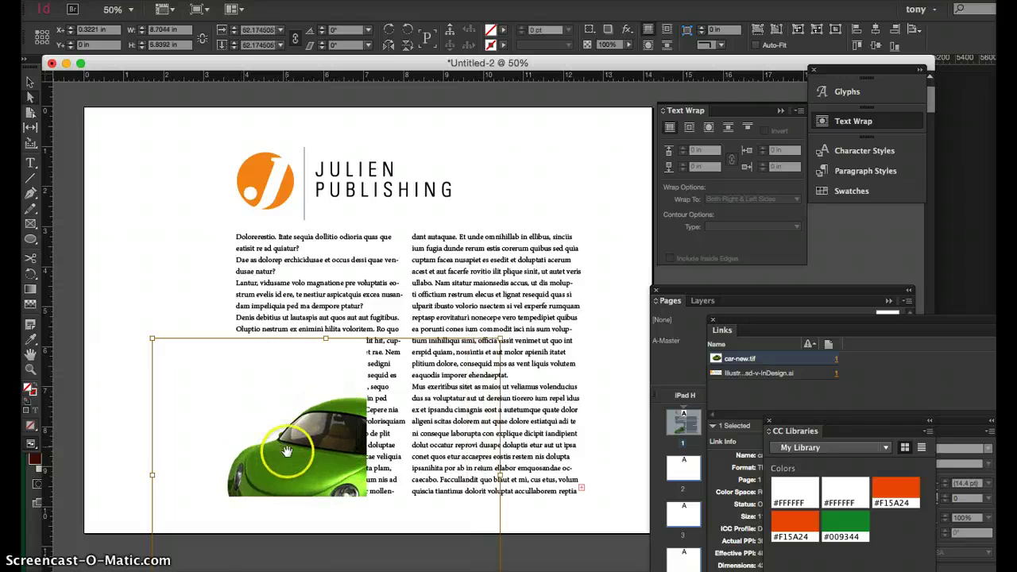
pyautogui.moveTo(290, 377); pyautogui.dragTo(167, 409)
pyautogui.click(51, 97)
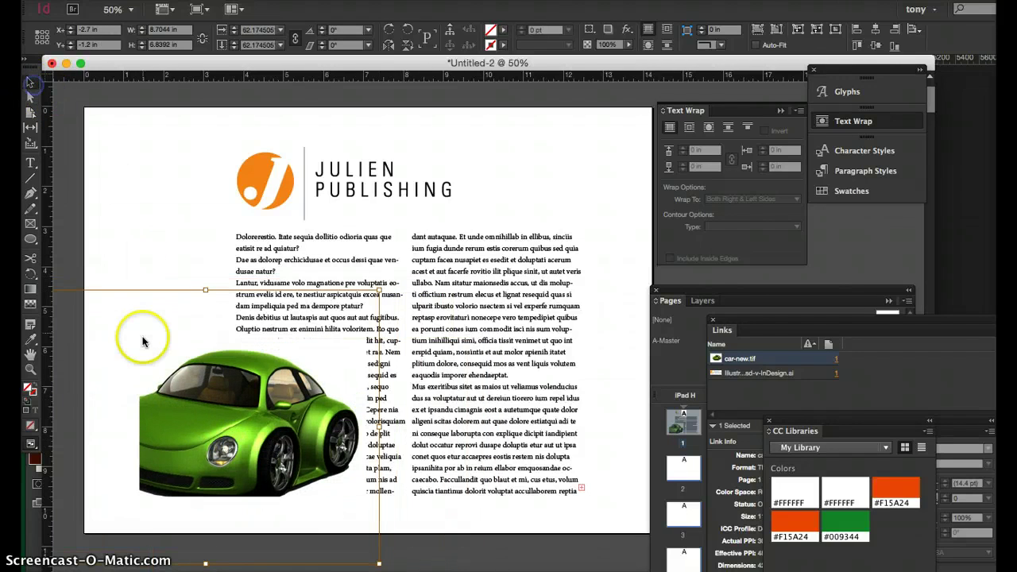
pyautogui.click(154, 363)
pyautogui.click(167, 238)
pyautogui.click(199, 354)
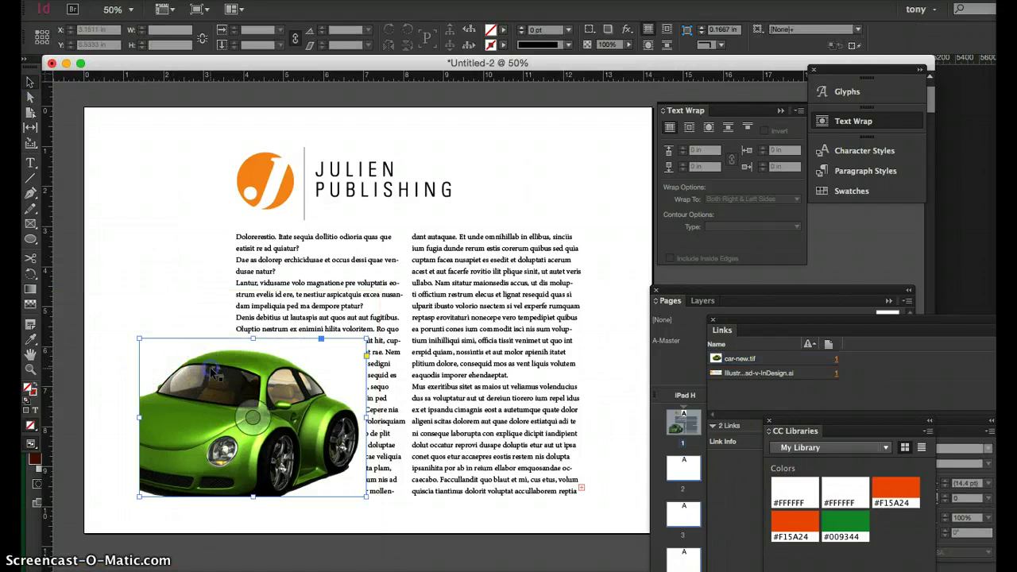
pyautogui.click(140, 416)
pyautogui.moveTo(141, 416); pyautogui.dragTo(102, 415)
pyautogui.moveTo(234, 497); pyautogui.dragTo(234, 533)
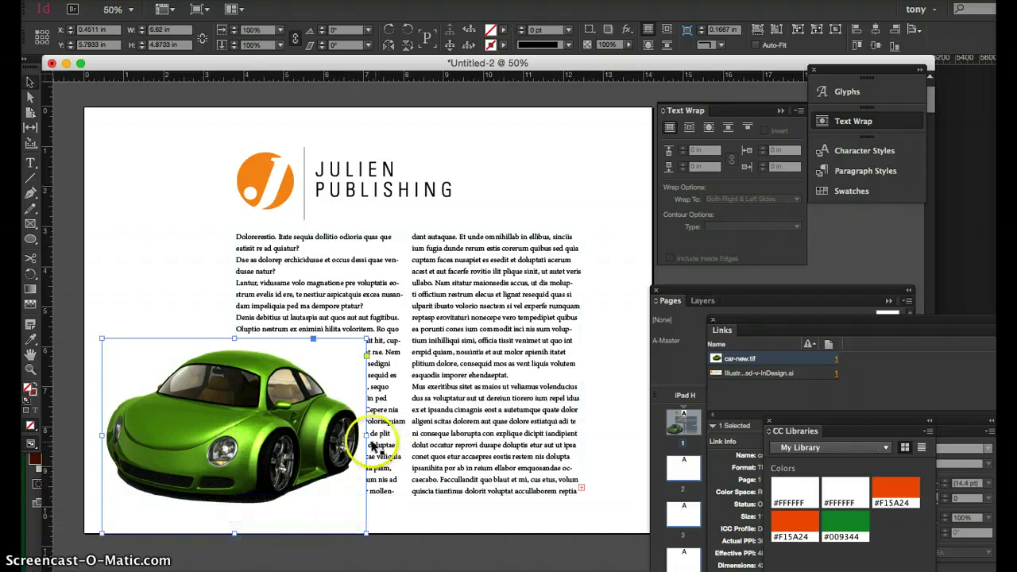
pyautogui.moveTo(366, 433); pyautogui.dragTo(374, 433)
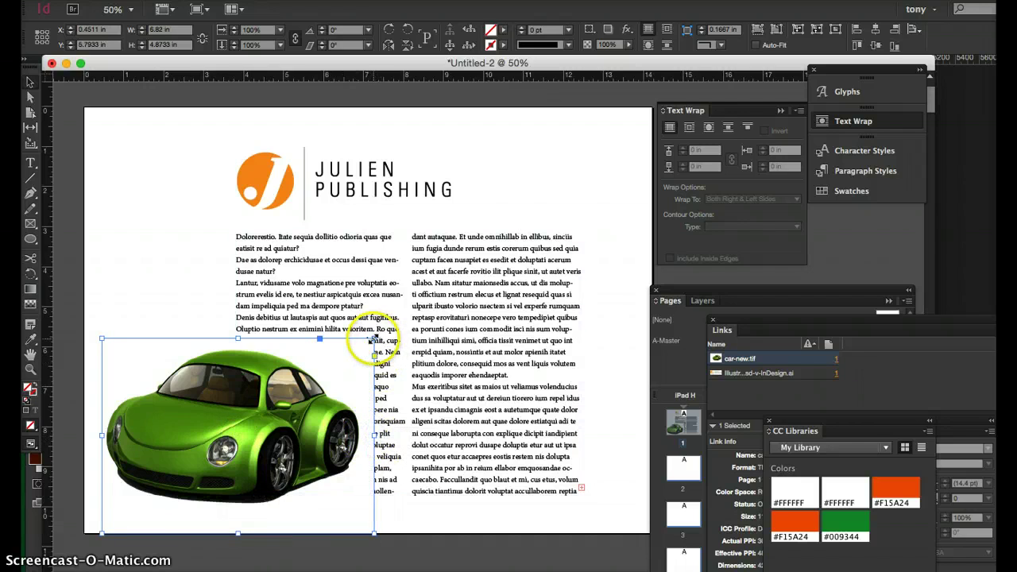
pyautogui.moveTo(374, 339); pyautogui.dragTo(343, 366)
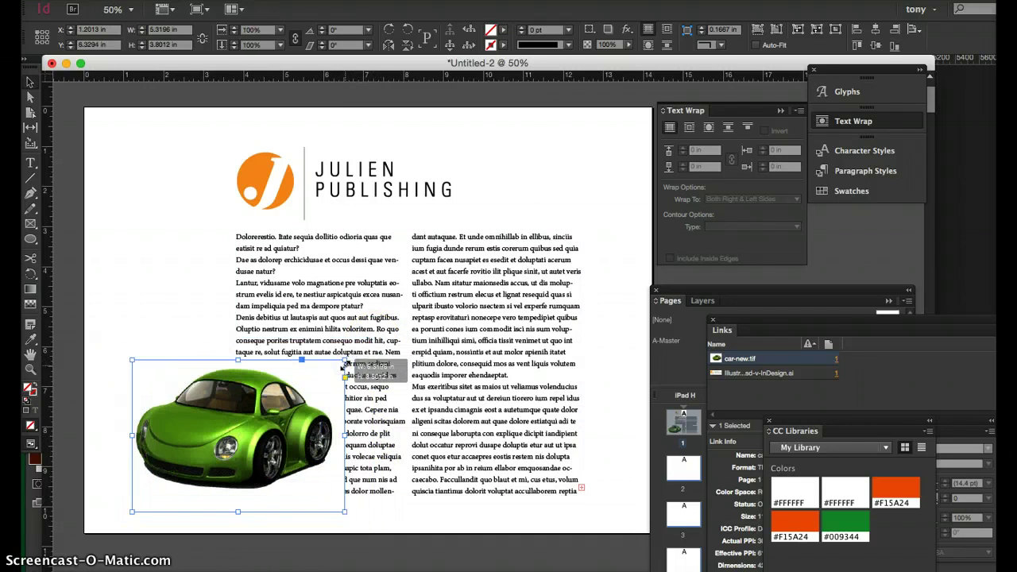
pyautogui.click(296, 411)
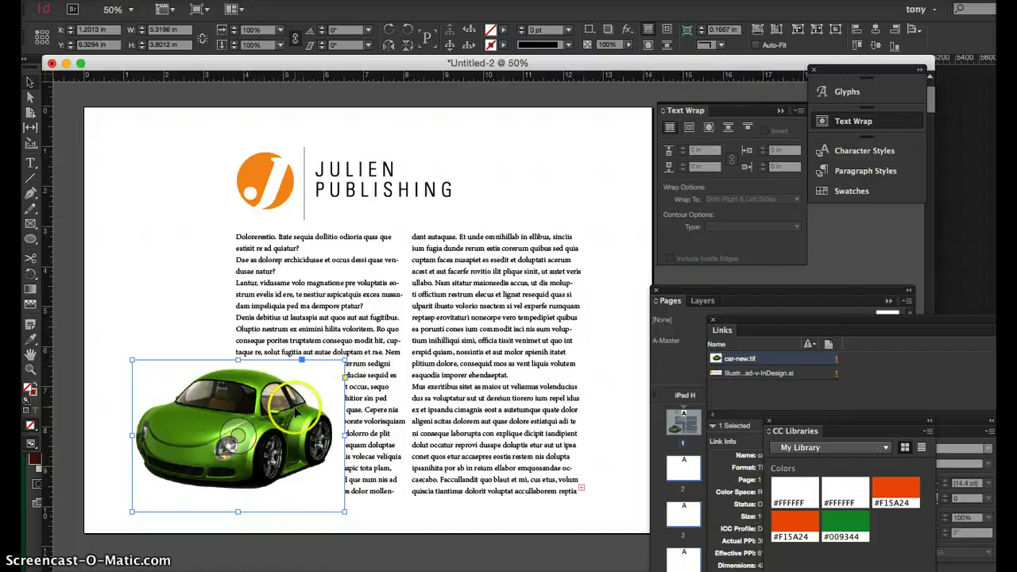
pyautogui.moveTo(297, 411); pyautogui.dragTo(487, 430)
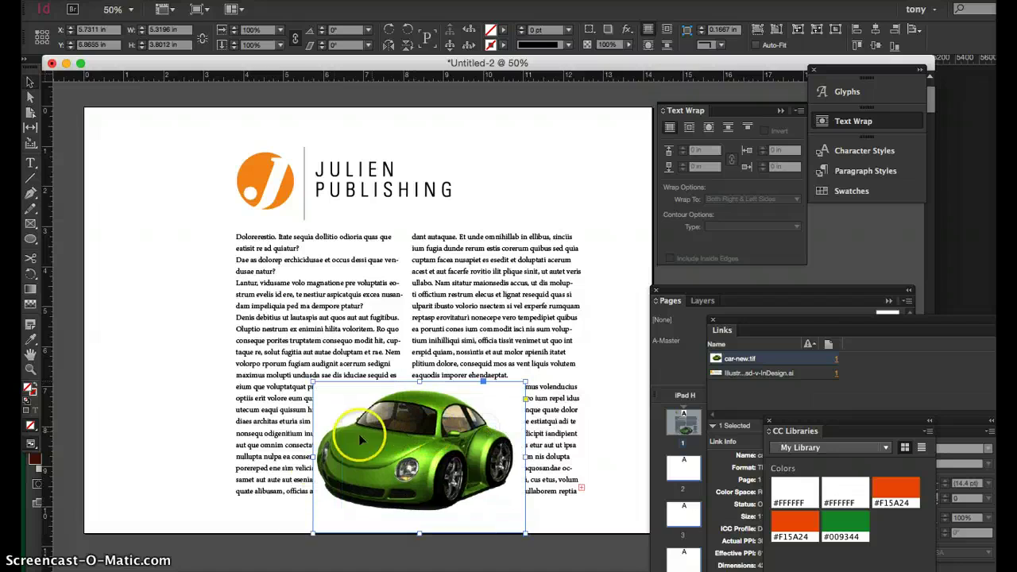
pyautogui.click(193, 462)
pyautogui.click(525, 488)
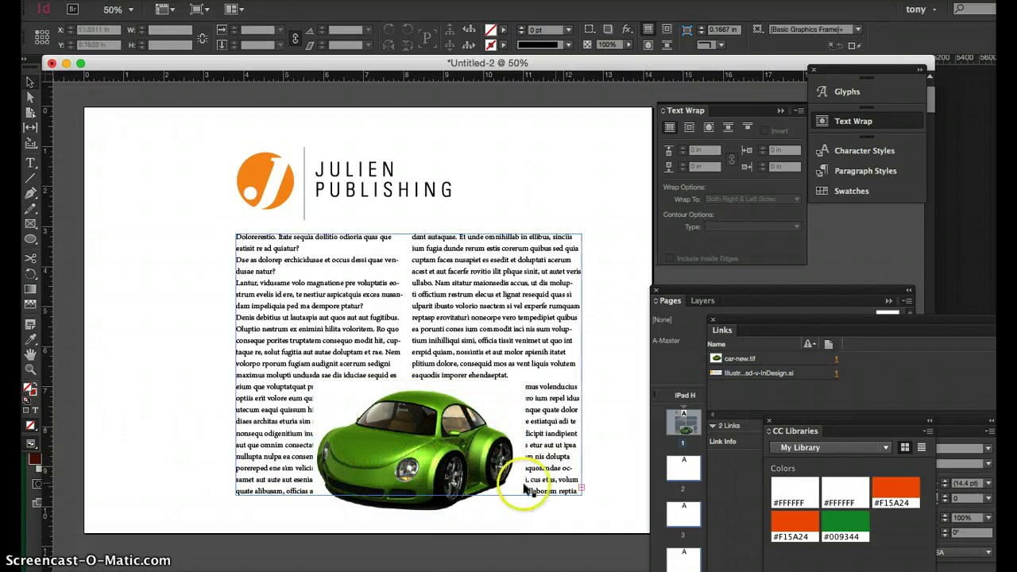
pyautogui.press('super+shift+a')
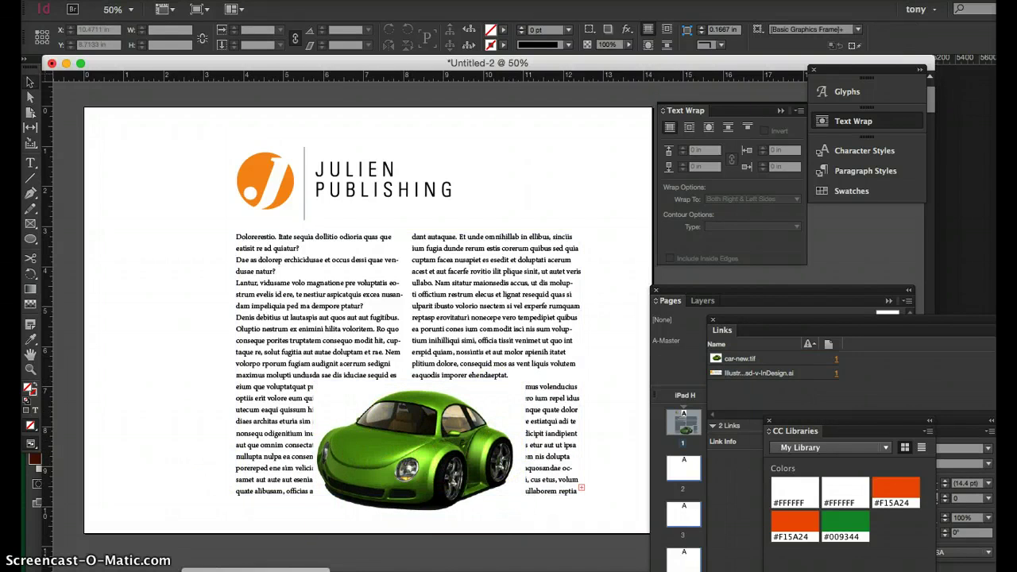
pyautogui.press('super+Tab')
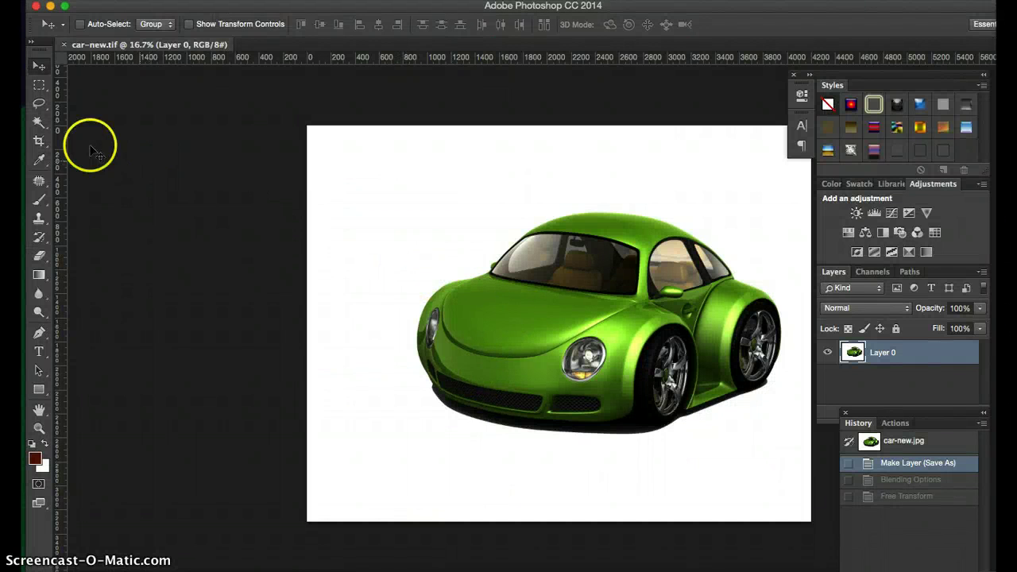
pyautogui.click(39, 121)
pyautogui.click(412, 185)
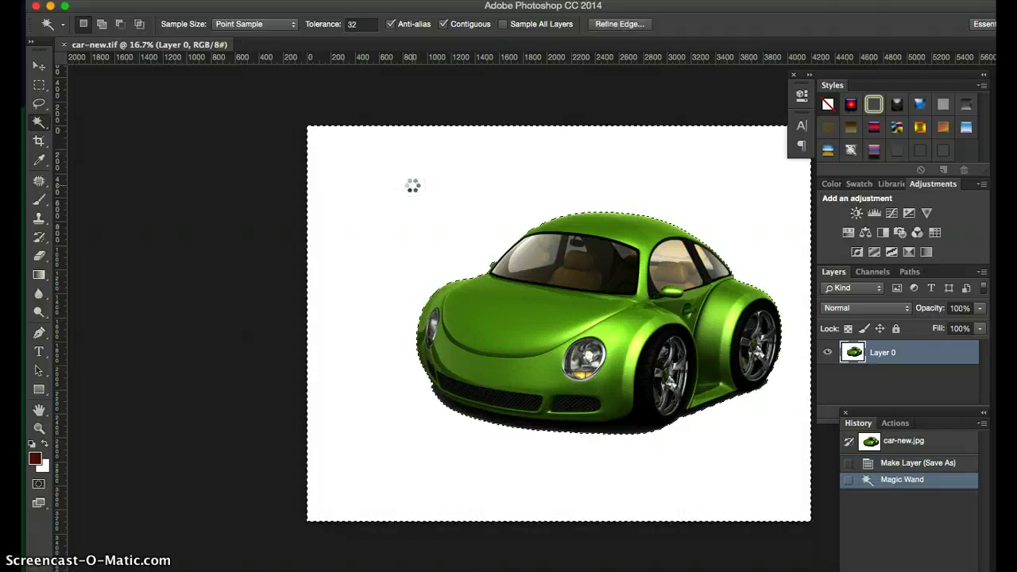
pyautogui.press('Delete')
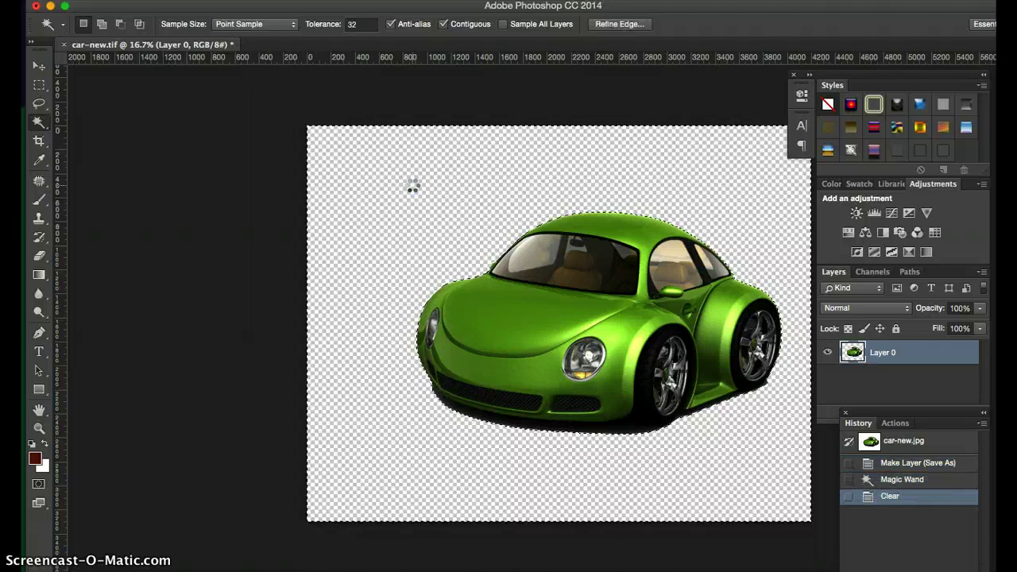
pyautogui.press('super+d')
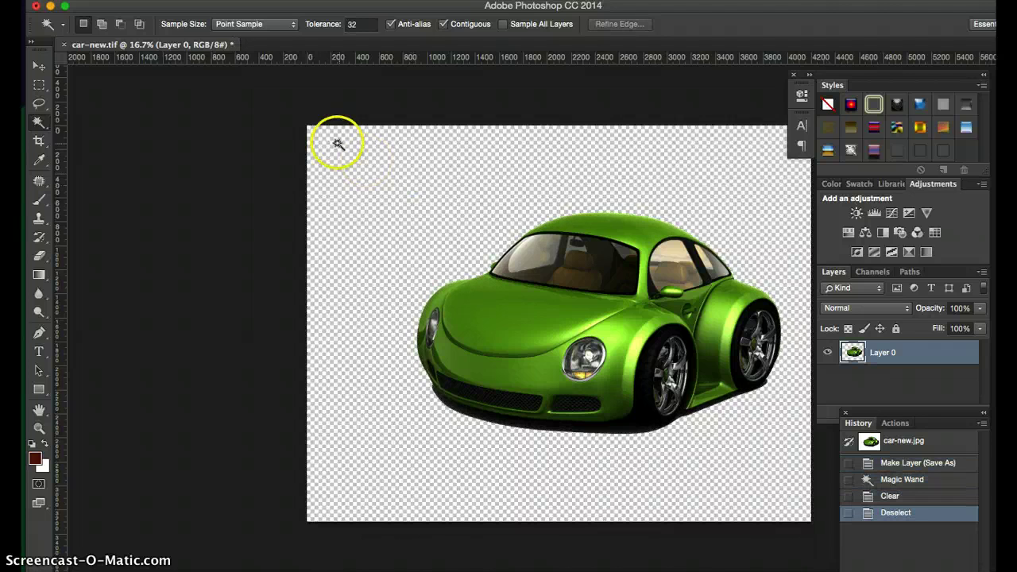
pyautogui.click(195, 0)
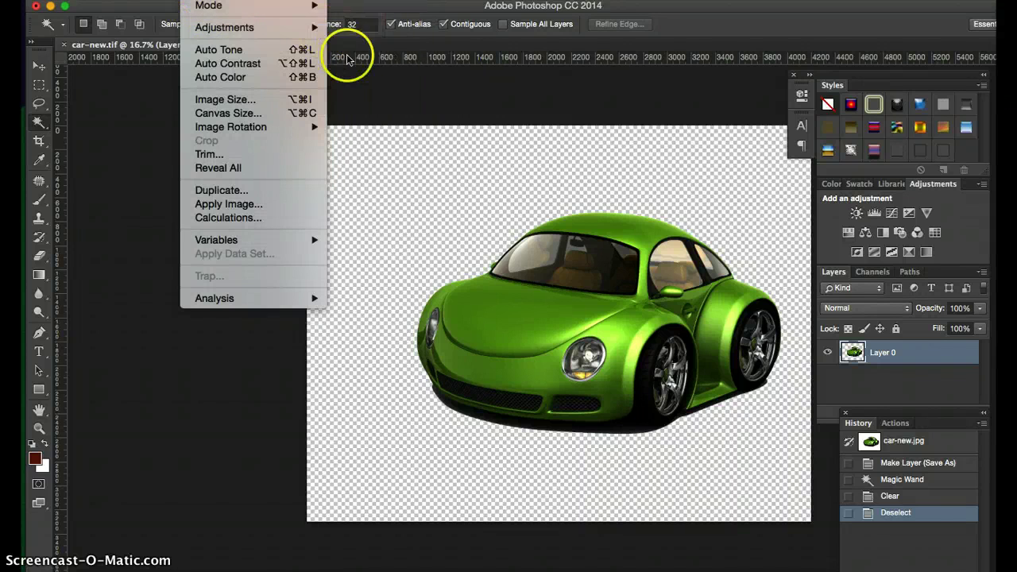
pyautogui.moveTo(316, 29)
pyautogui.moveTo(274, 6)
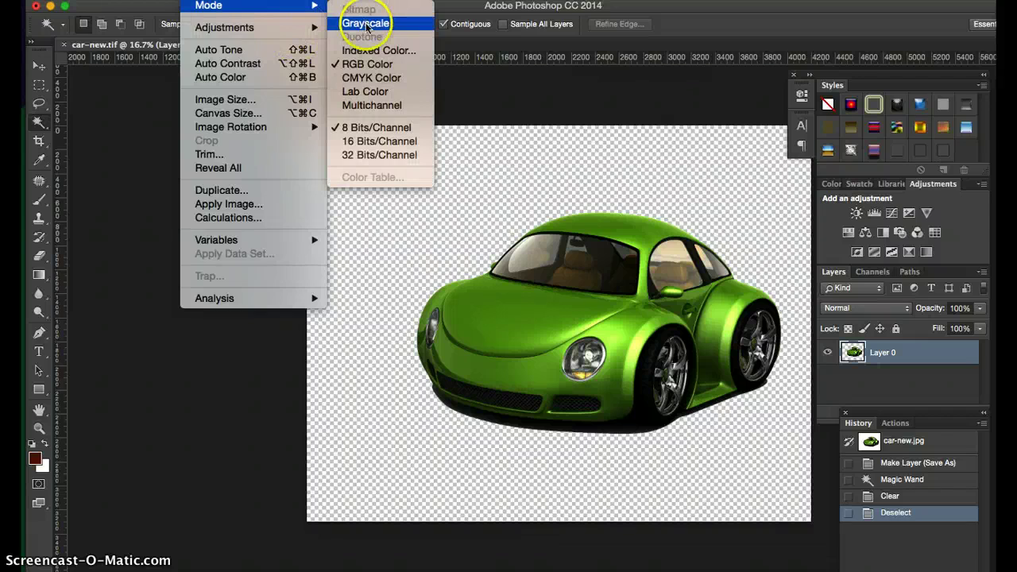
pyautogui.click(367, 24)
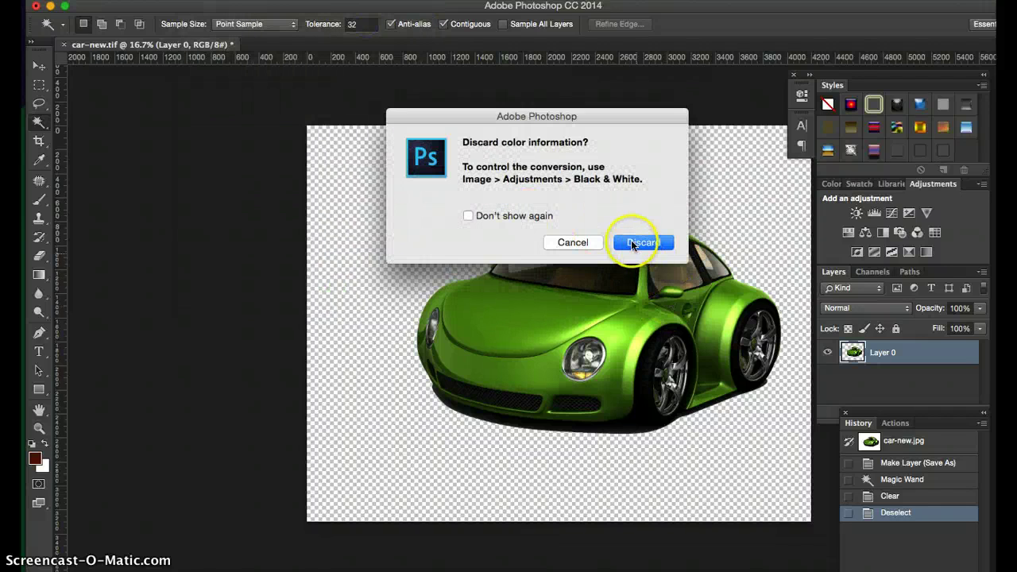
pyautogui.click(631, 241)
pyautogui.click(235, 8)
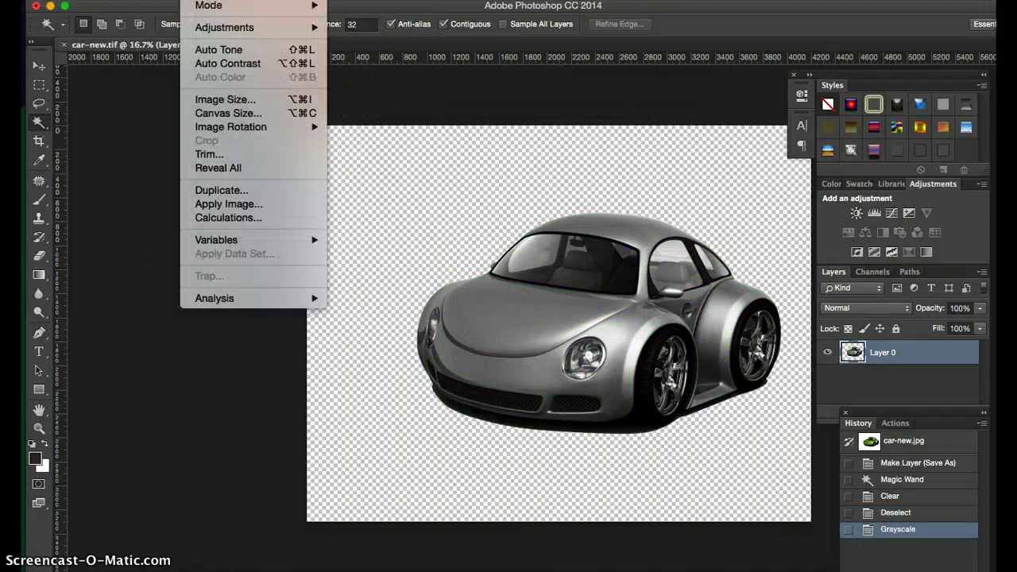
pyautogui.moveTo(238, 5)
pyautogui.click(362, 37)
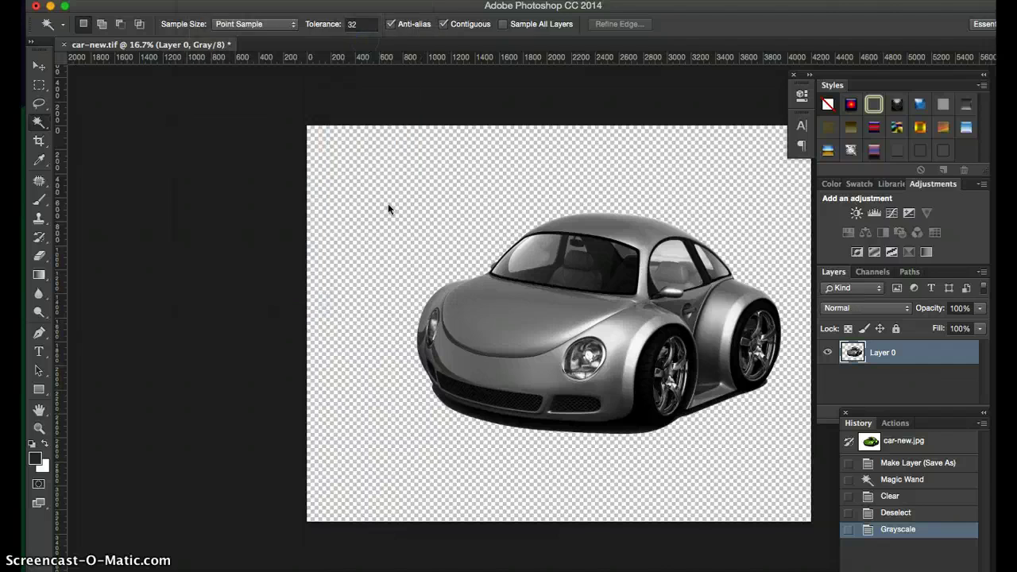
pyautogui.click(428, 208)
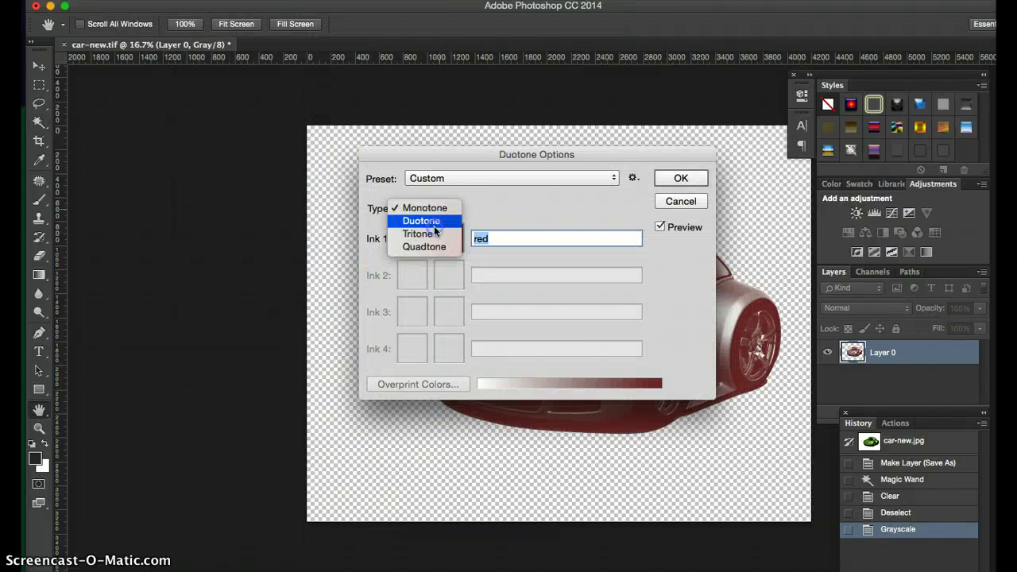
pyautogui.click(431, 217)
pyautogui.click(446, 275)
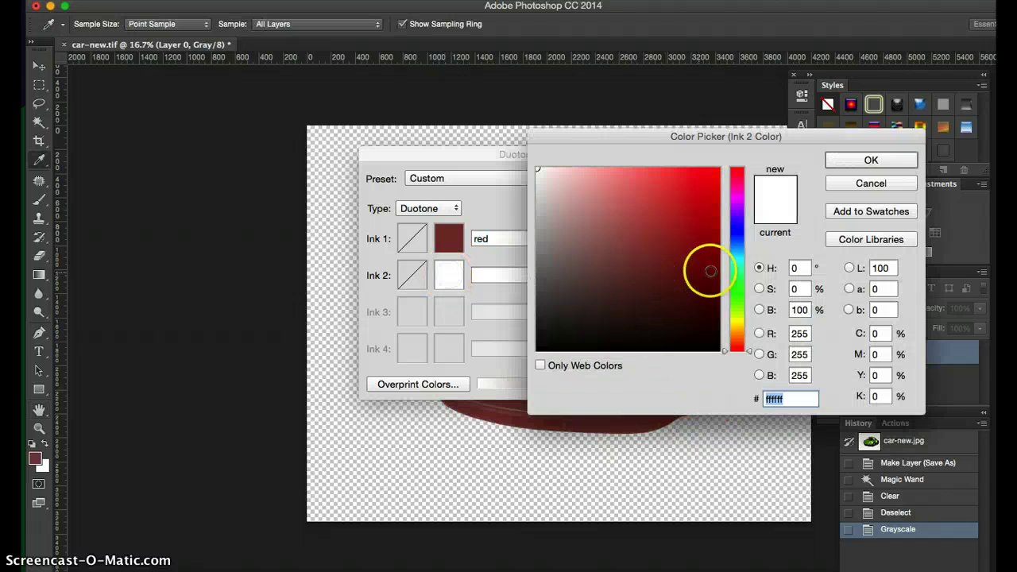
pyautogui.click(711, 272)
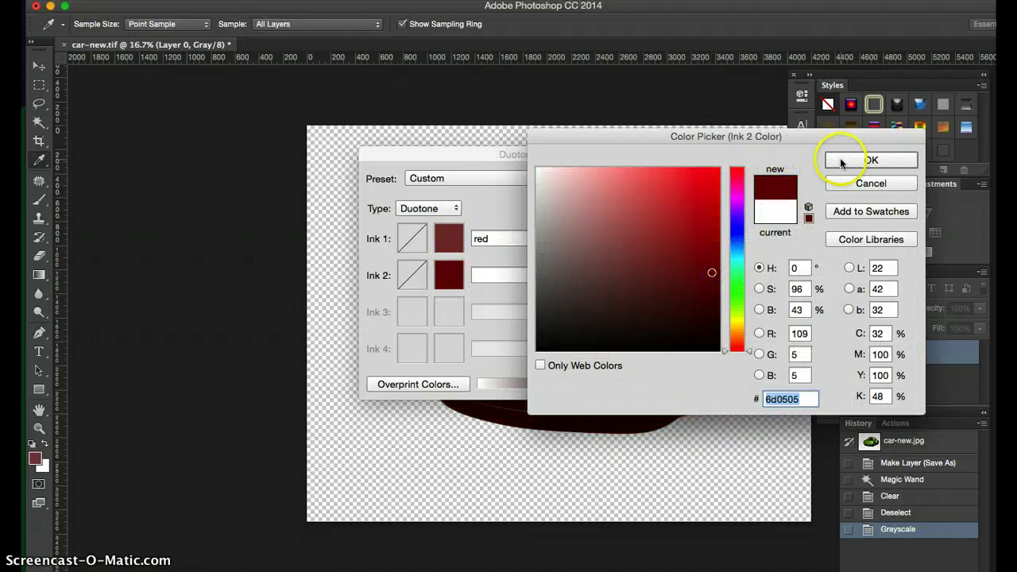
pyautogui.click(862, 160)
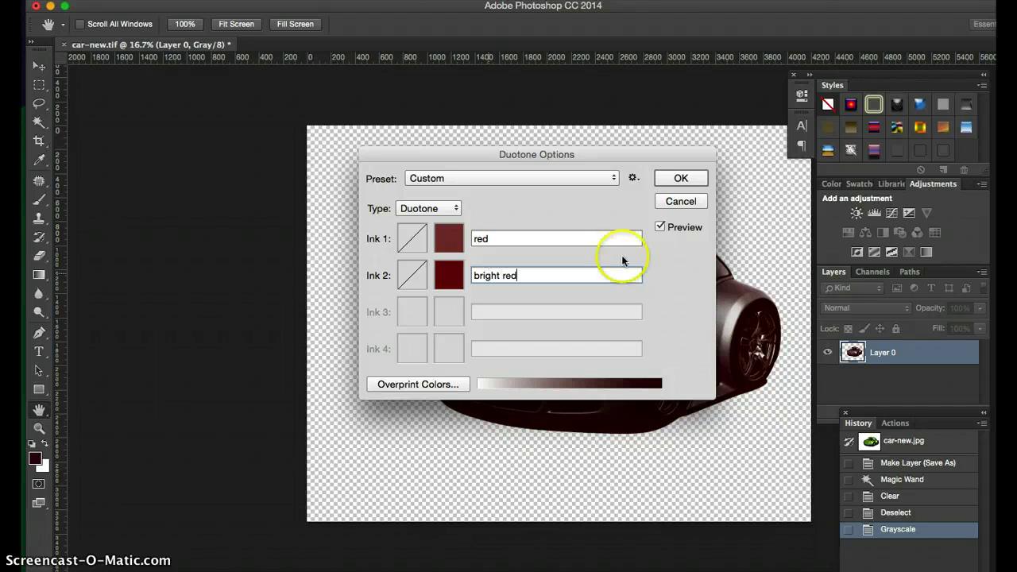
pyautogui.click(679, 177)
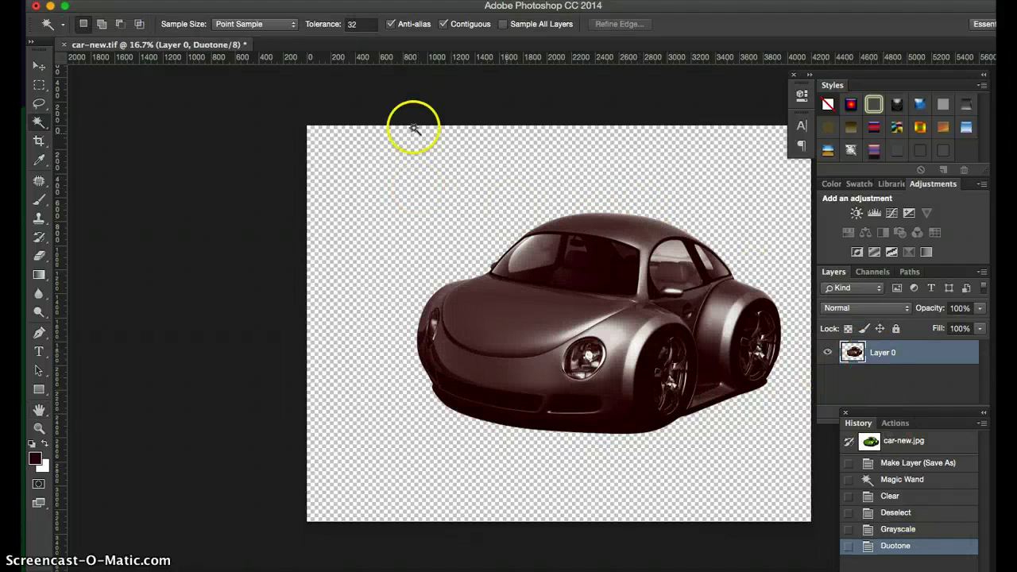
pyautogui.click(199, 0)
pyautogui.moveTo(243, 5)
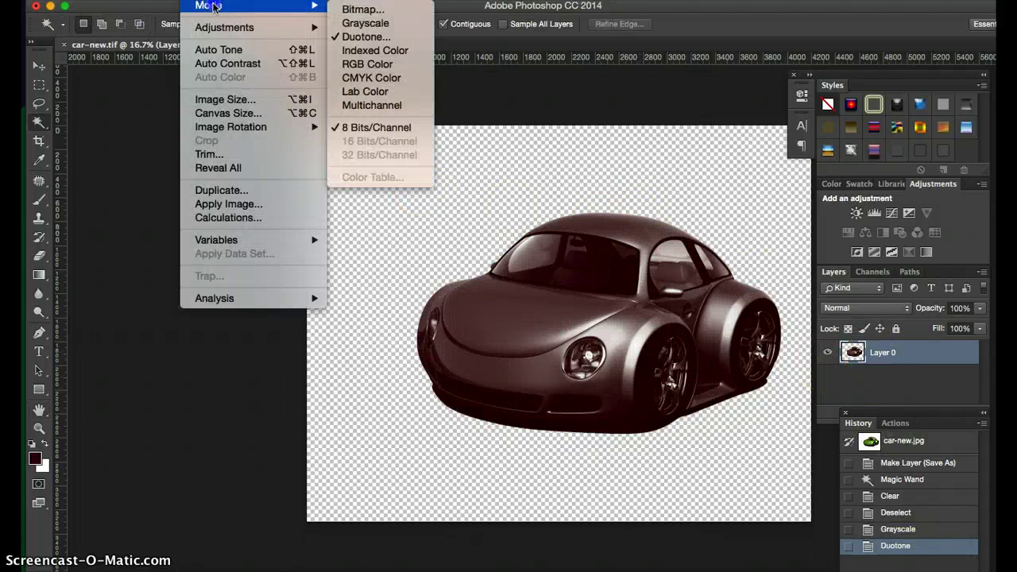
pyautogui.click(366, 37)
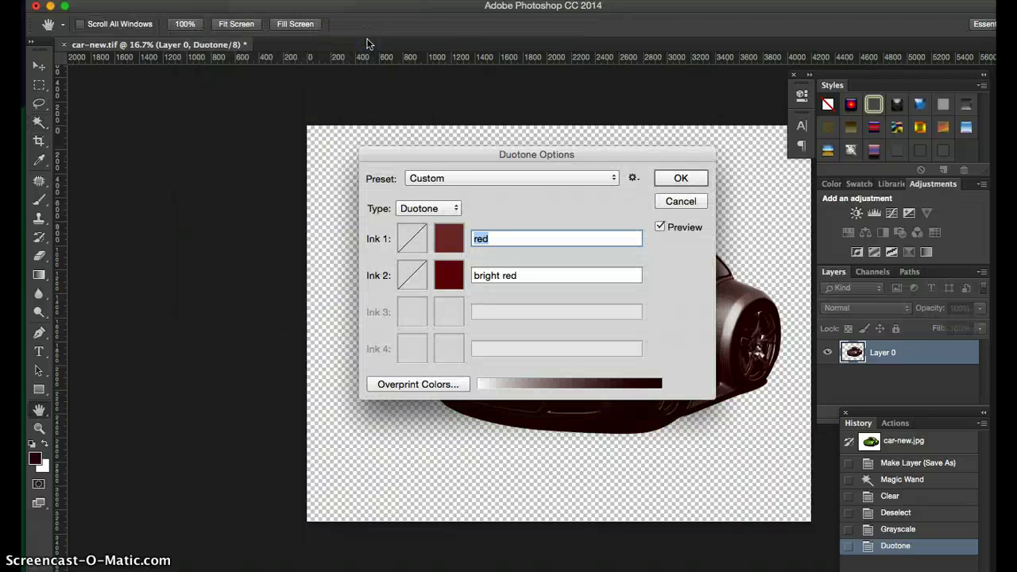
pyautogui.click(450, 236)
pyautogui.click(737, 323)
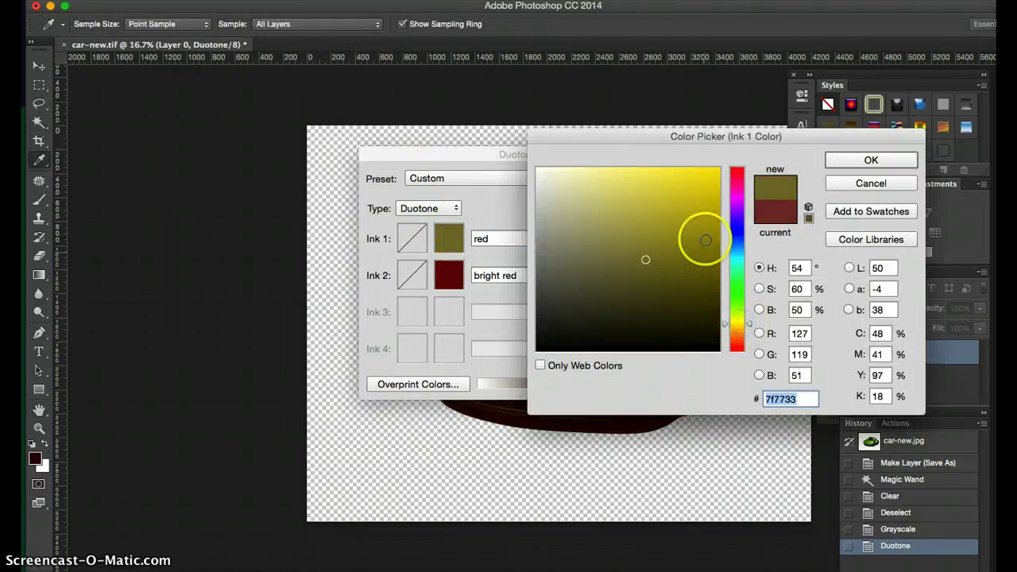
pyautogui.click(710, 220)
pyautogui.click(732, 327)
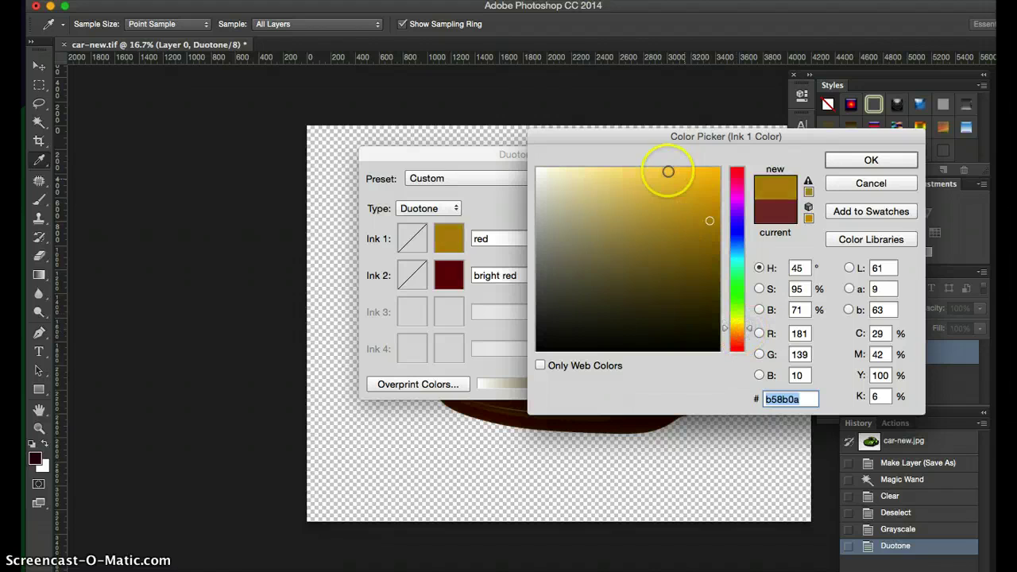
pyautogui.click(668, 171)
pyautogui.click(867, 161)
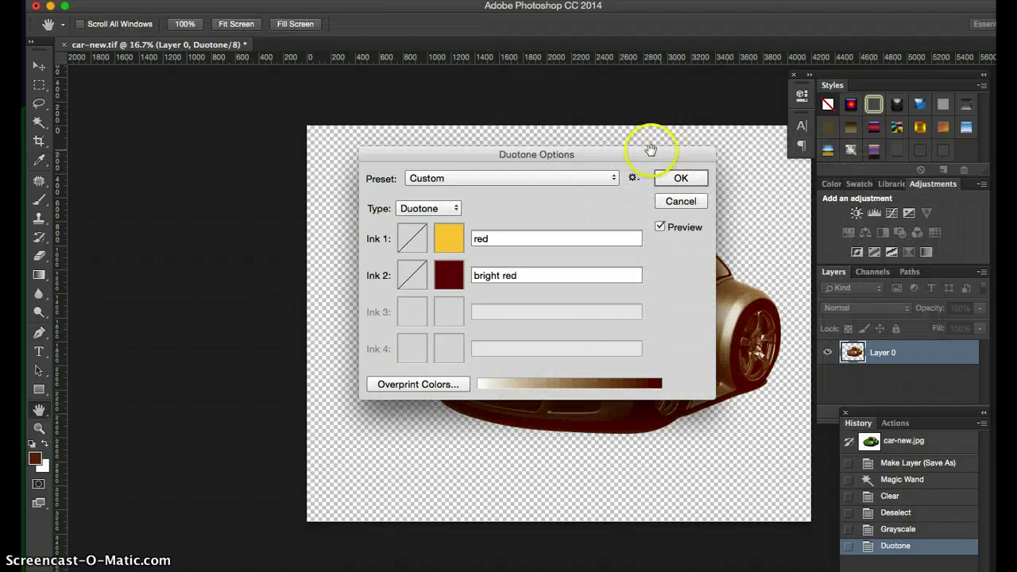
pyautogui.moveTo(648, 150); pyautogui.dragTo(370, 141)
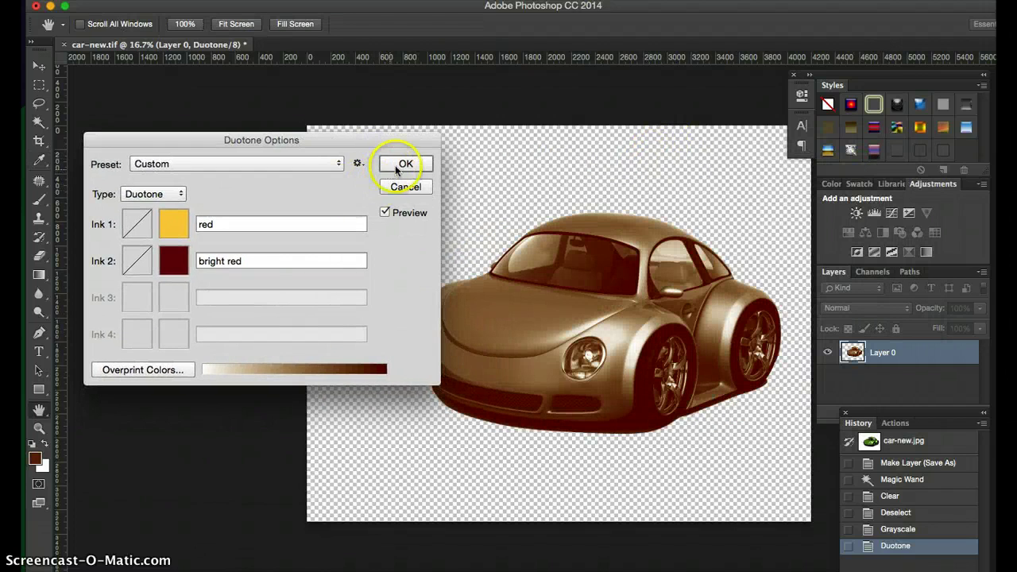
pyautogui.click(400, 165)
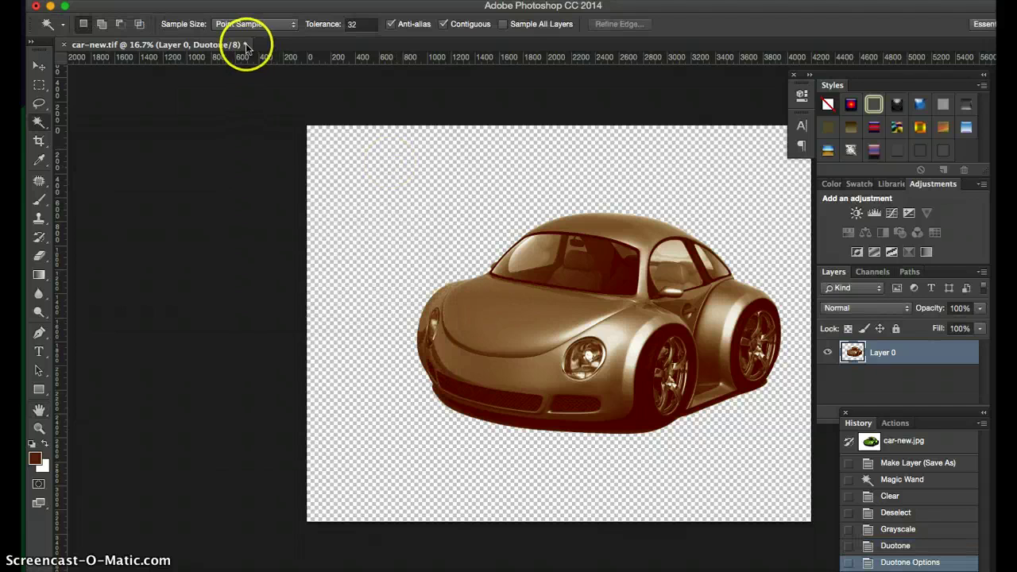
pyautogui.click(208, 0)
pyautogui.moveTo(238, 7)
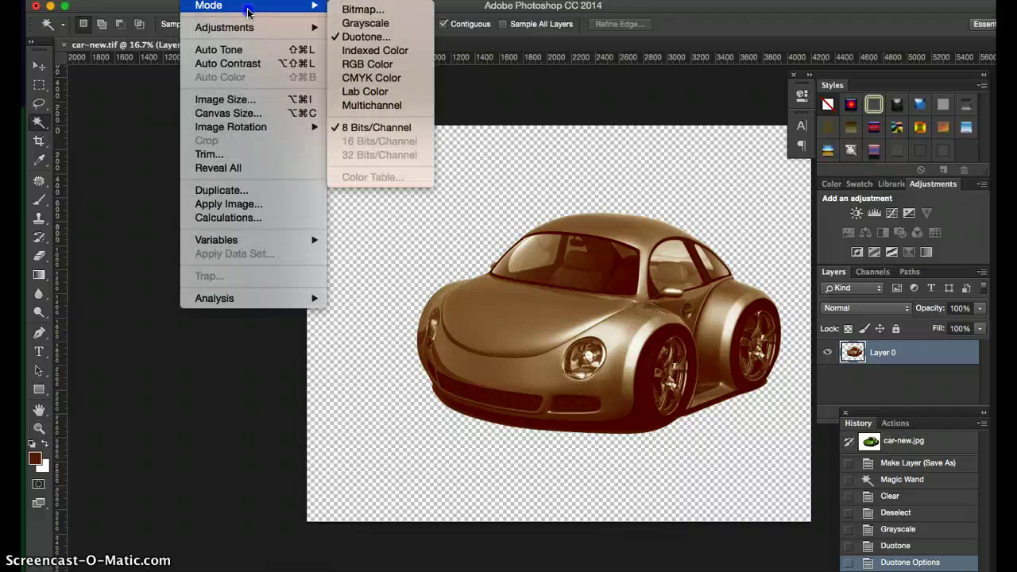
pyautogui.click(359, 78)
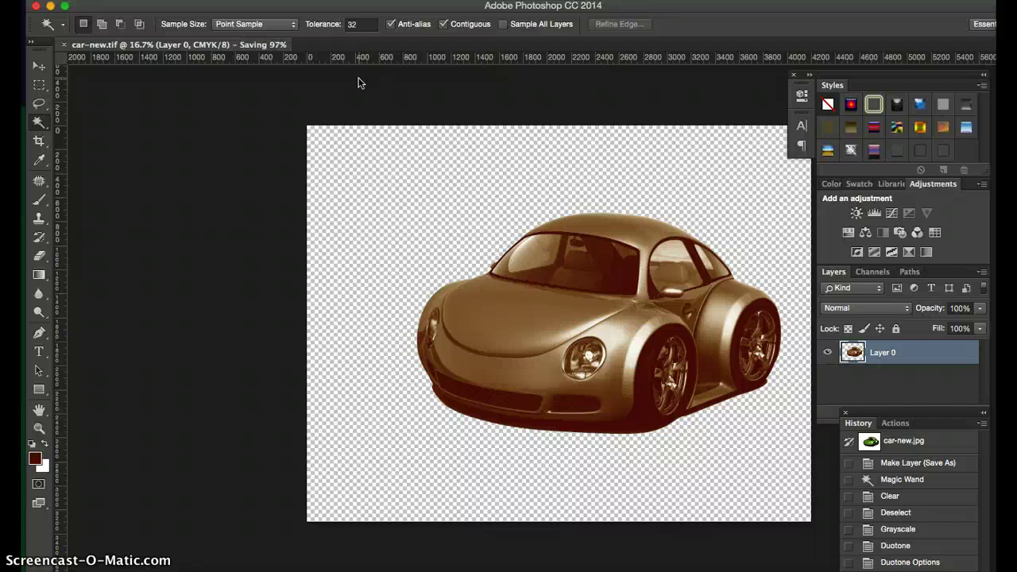
pyautogui.press('super+Tab')
pyautogui.press('super+Tab')
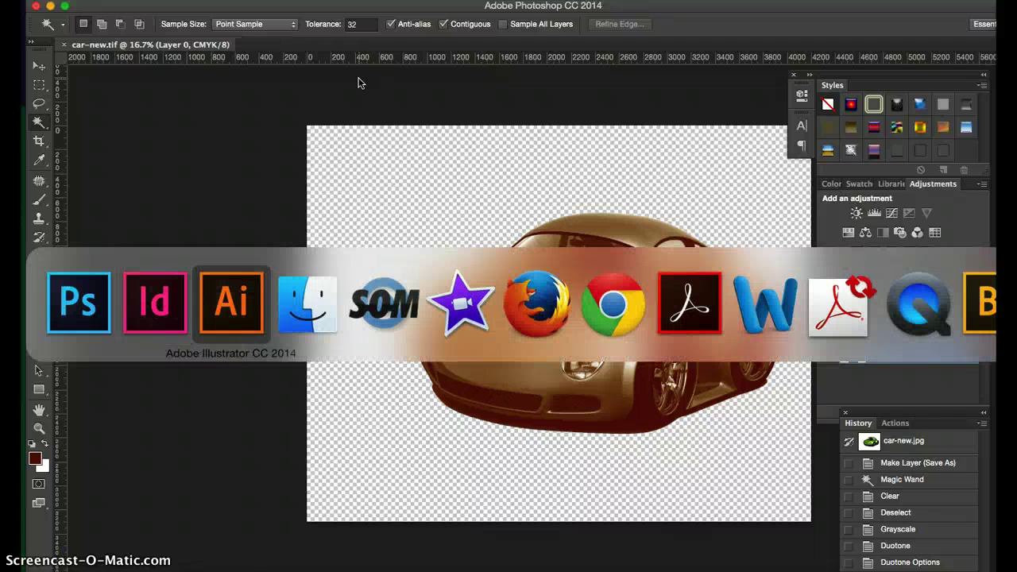
pyautogui.press('super+shift+Tab')
pyautogui.moveTo(465, 363); pyautogui.dragTo(403, 454)
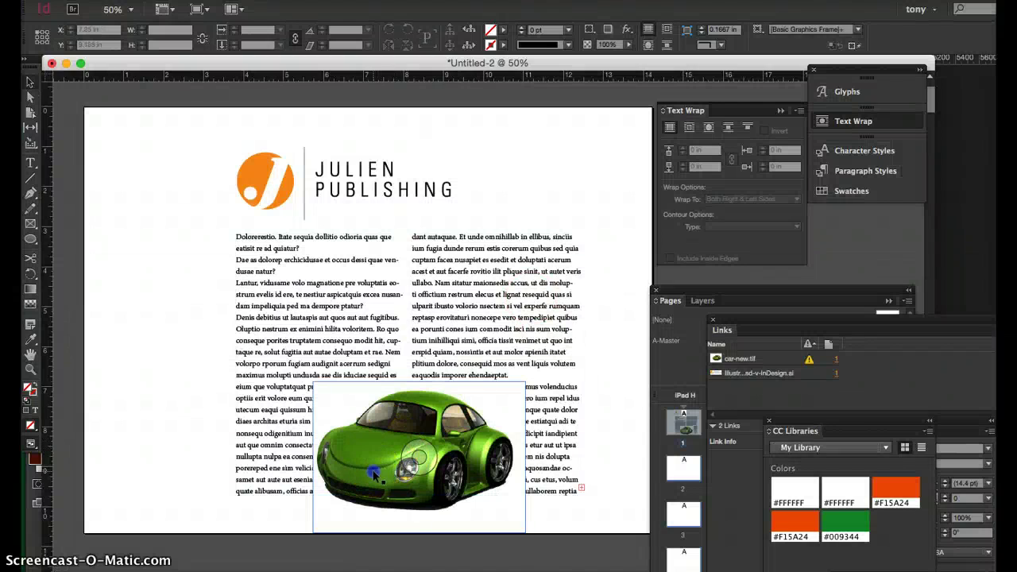
pyautogui.click(805, 323)
pyautogui.moveTo(806, 323); pyautogui.dragTo(737, 150)
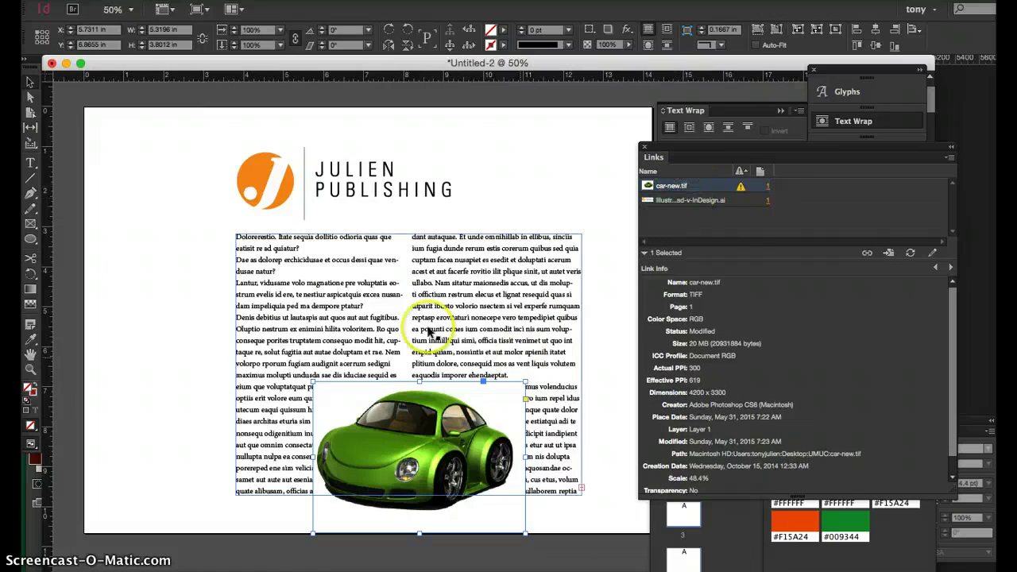
pyautogui.click(268, 178)
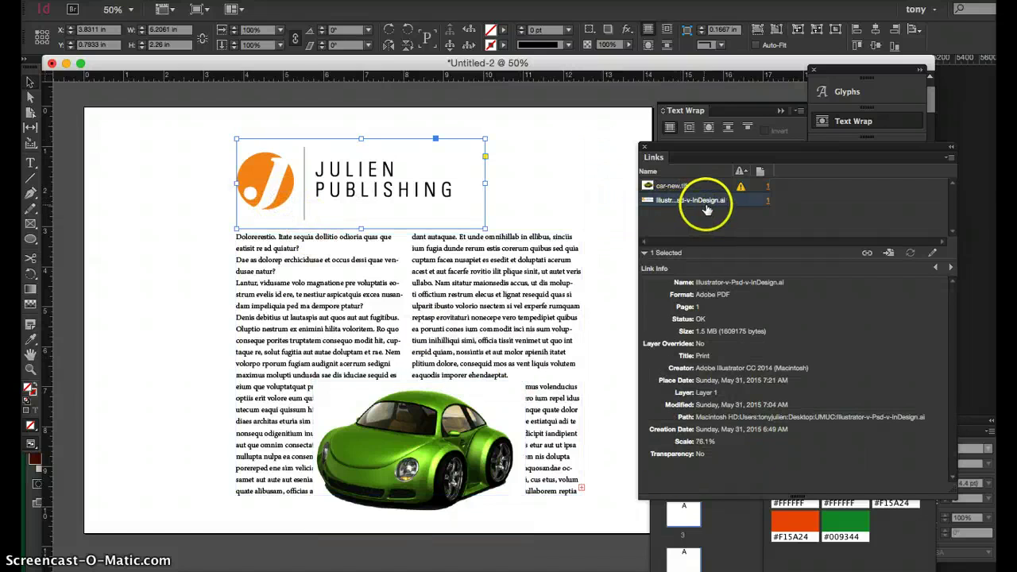
pyautogui.click(382, 419)
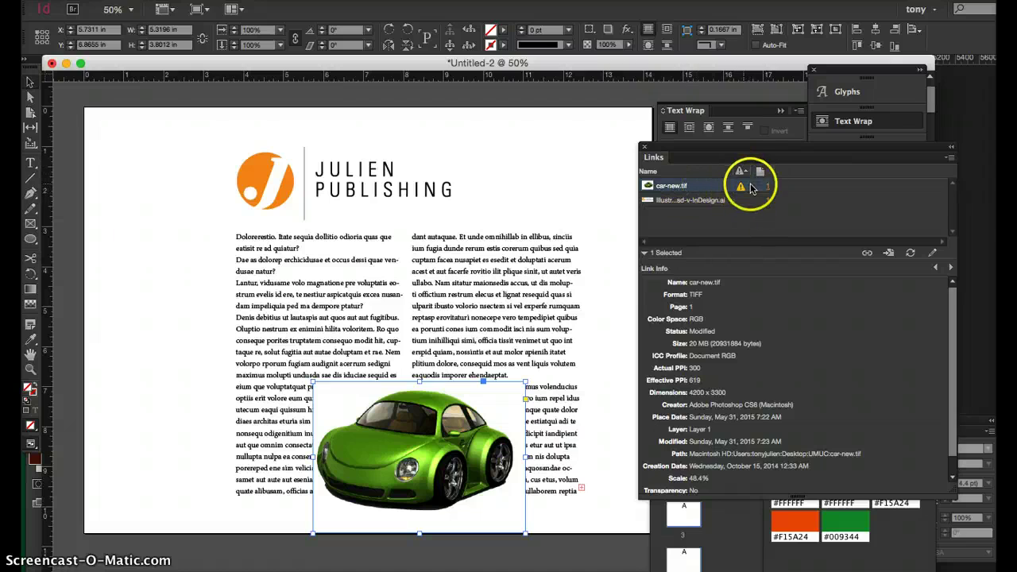
pyautogui.moveTo(740, 191)
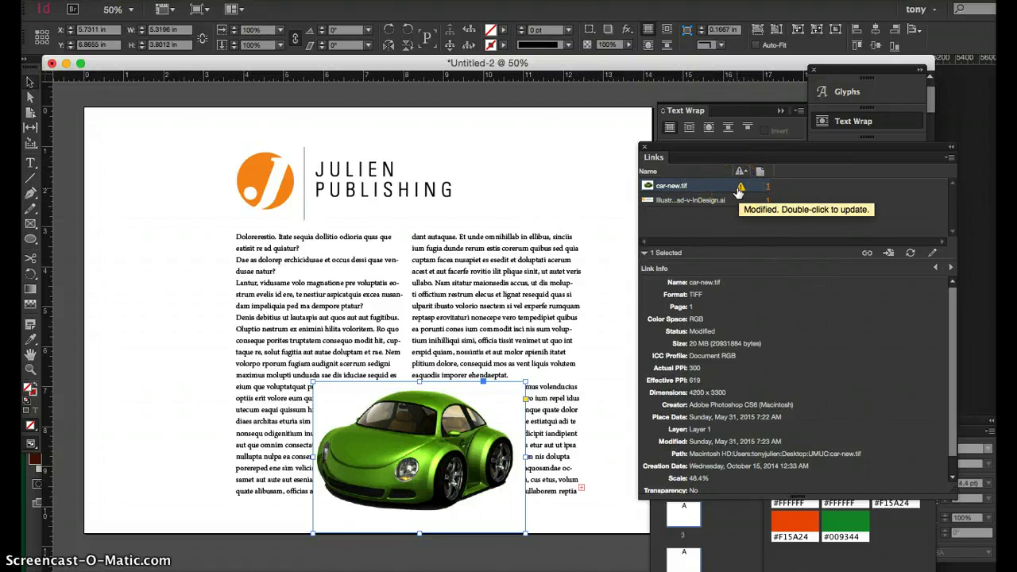
pyautogui.click(950, 157)
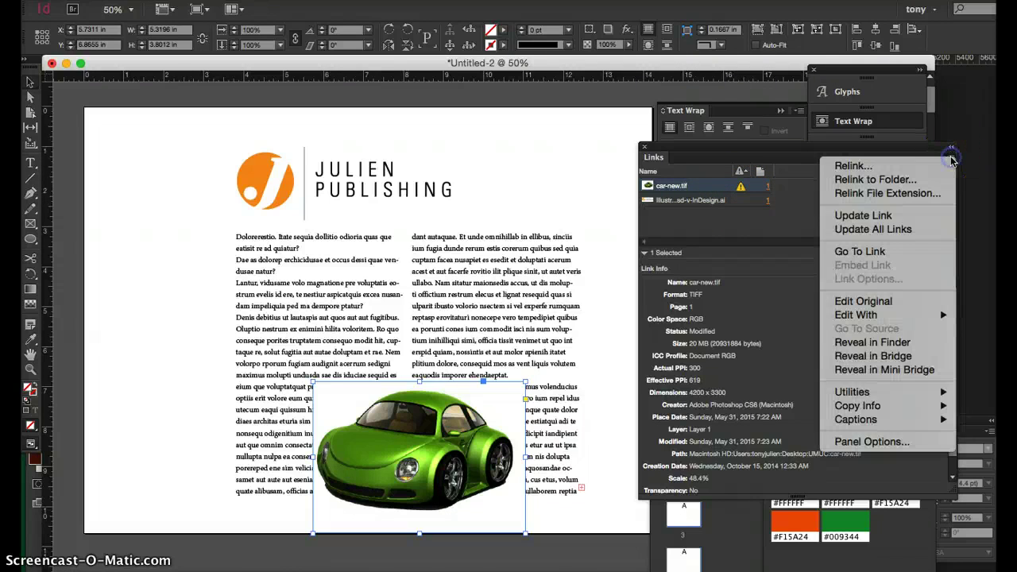
pyautogui.click(877, 230)
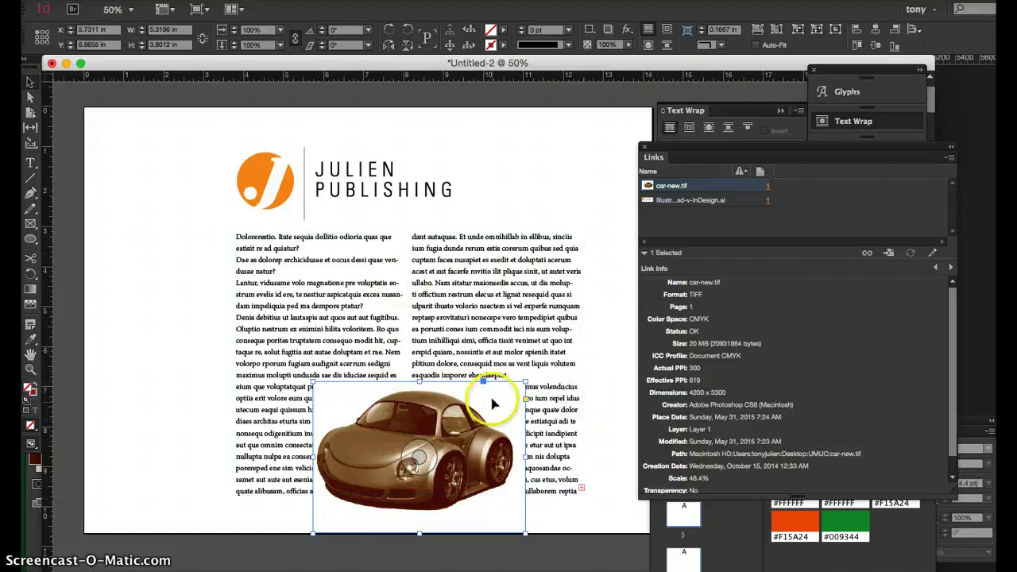
pyautogui.scroll(-1, 491, 403)
pyautogui.hscroll(1, 491, 403)
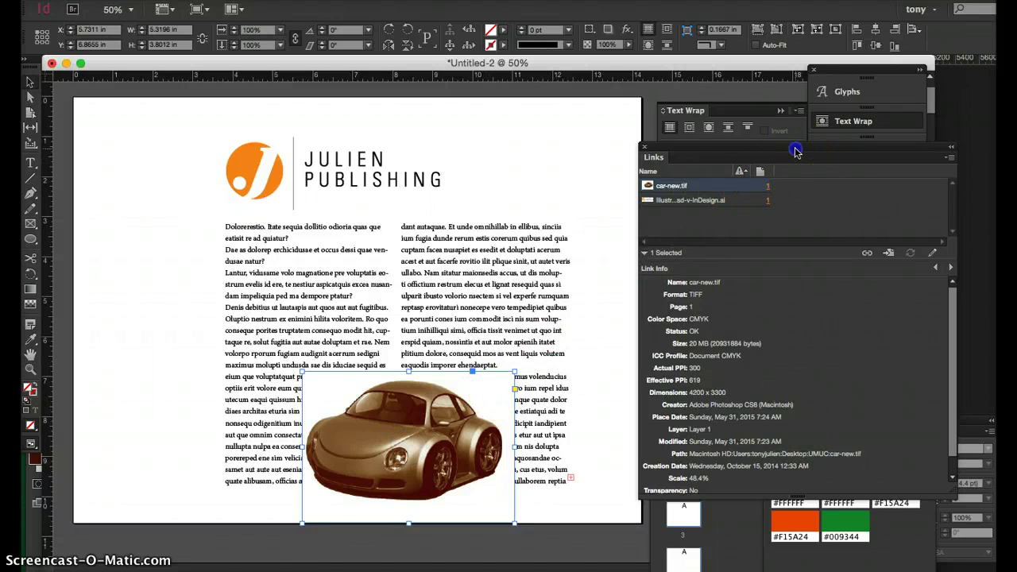
pyautogui.moveTo(794, 154); pyautogui.dragTo(778, 268)
pyautogui.click(850, 124)
pyautogui.click(849, 124)
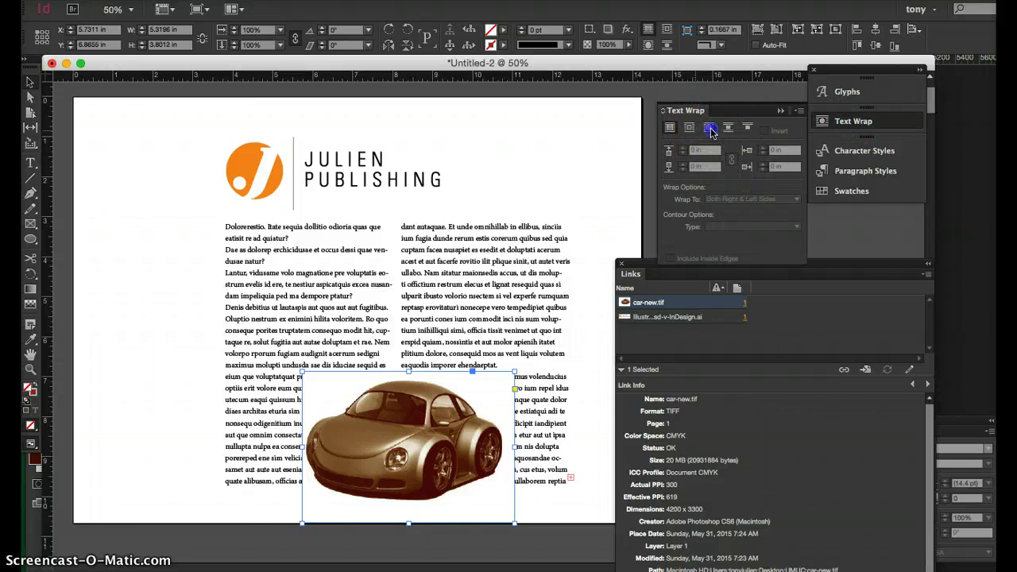
pyautogui.click(708, 127)
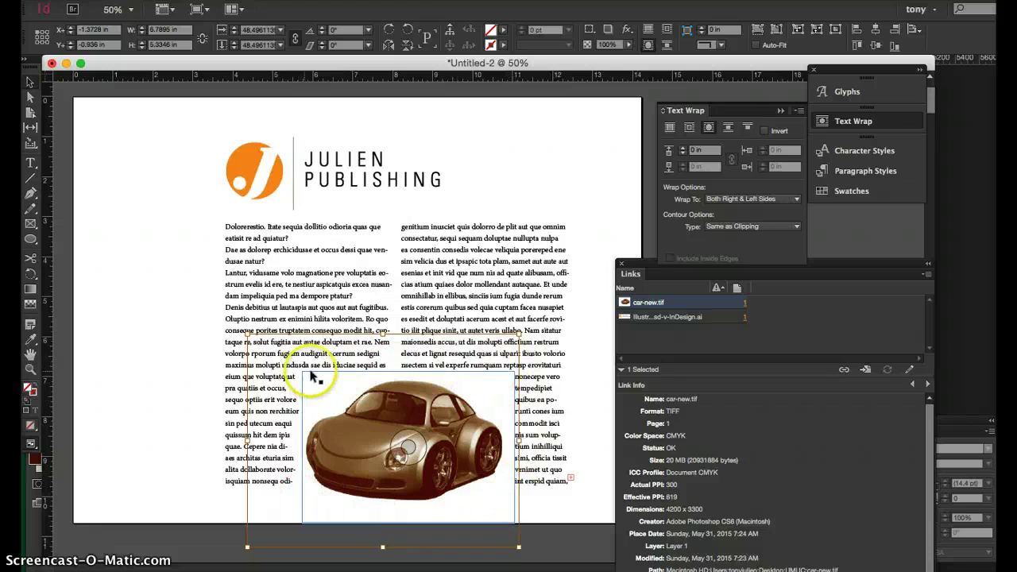
pyautogui.click(701, 155)
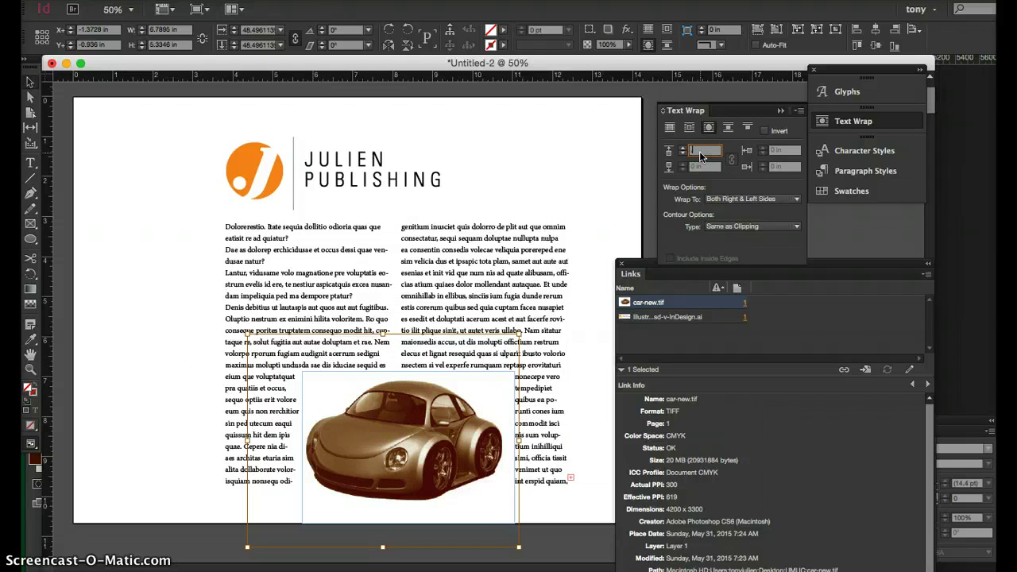
pyautogui.write('.125')
pyautogui.click(702, 166)
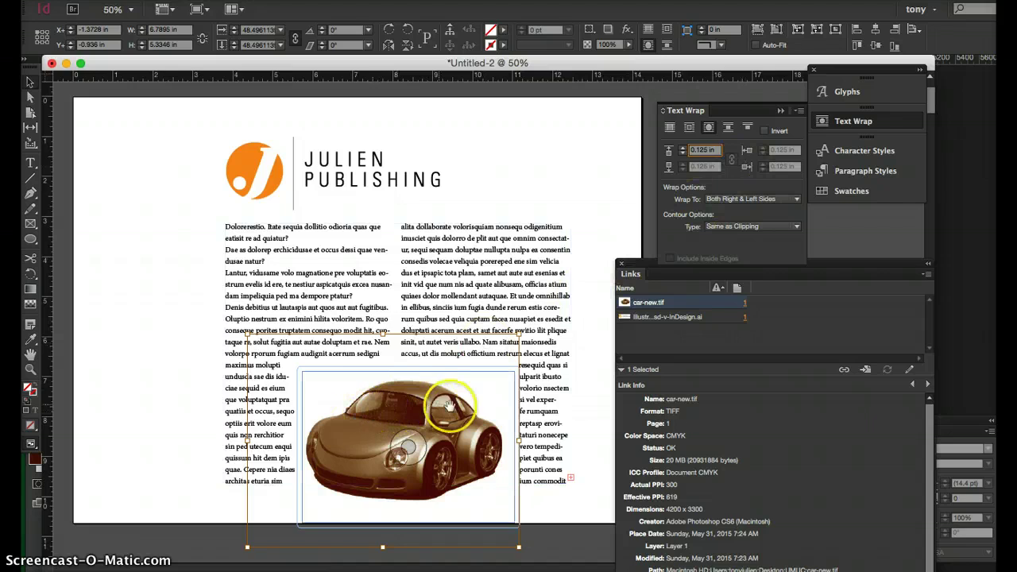
pyautogui.click(733, 228)
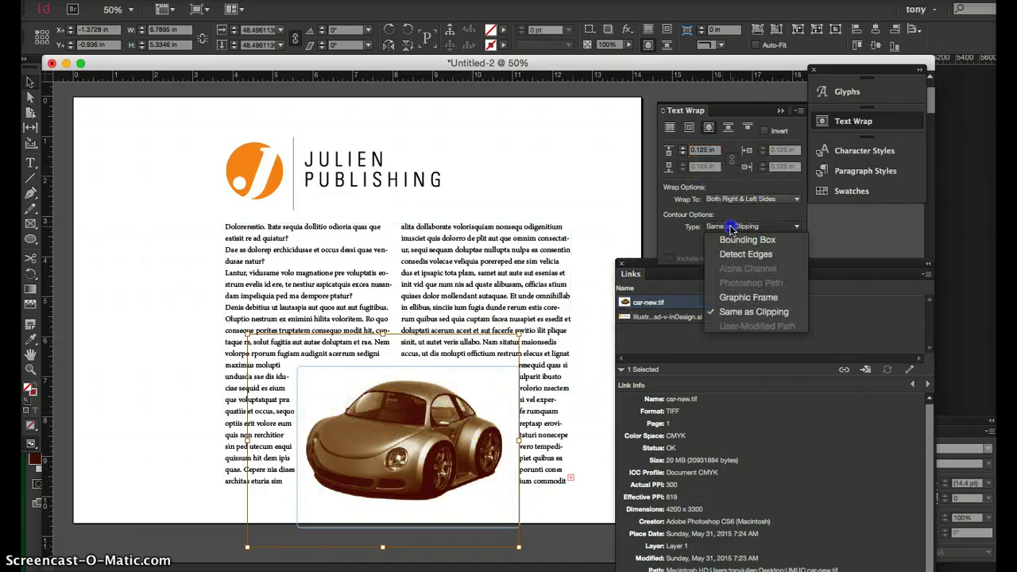
pyautogui.click(729, 253)
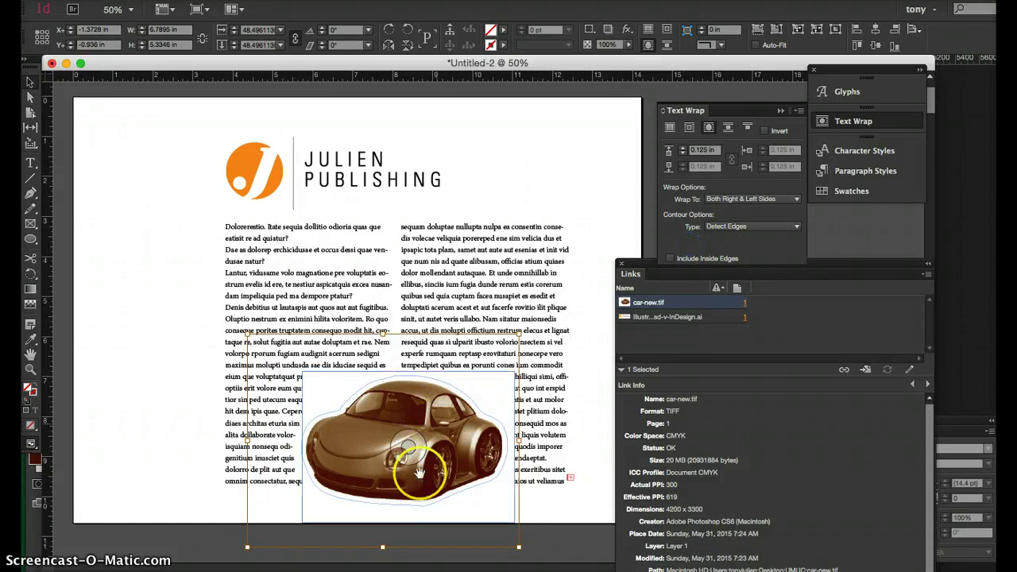
pyautogui.click(110, 223)
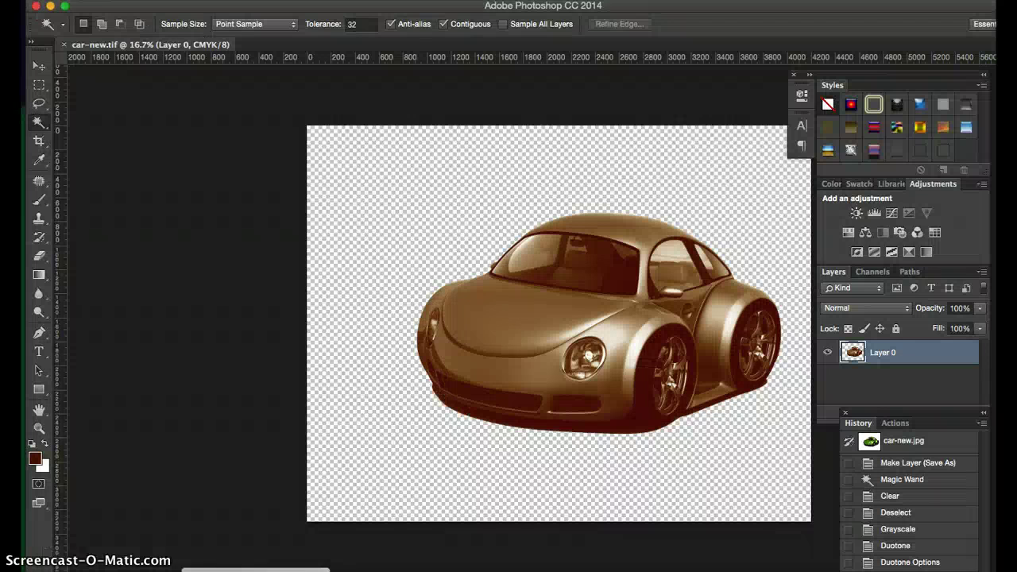
pyautogui.click(204, 129)
pyautogui.click(169, 8)
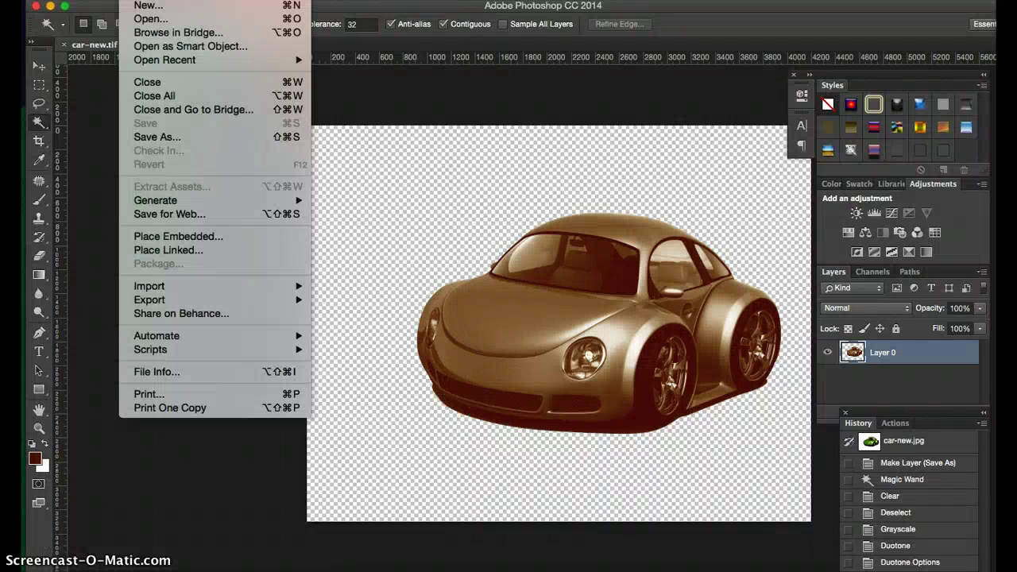
pyautogui.click(170, 136)
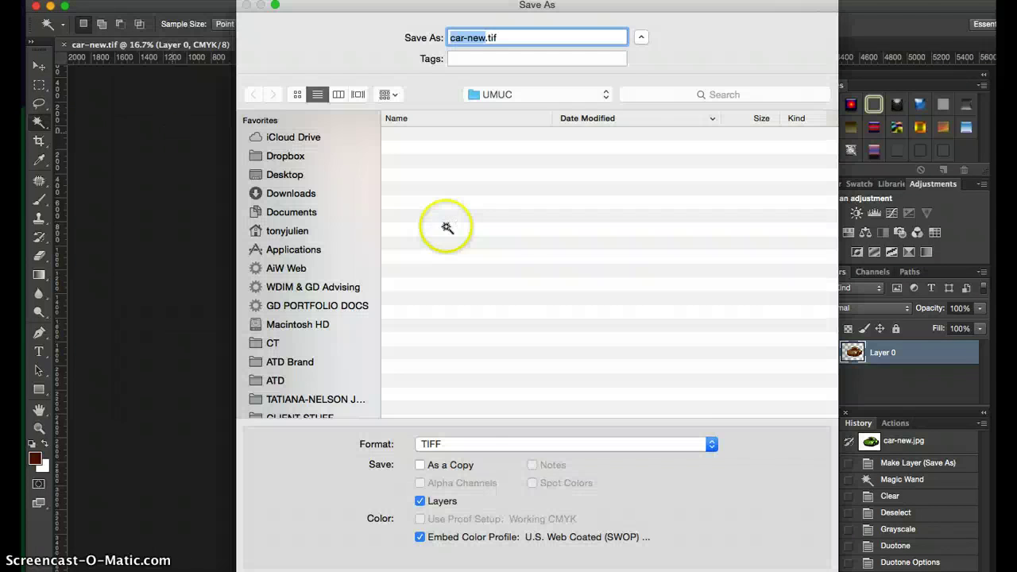
pyautogui.click(458, 445)
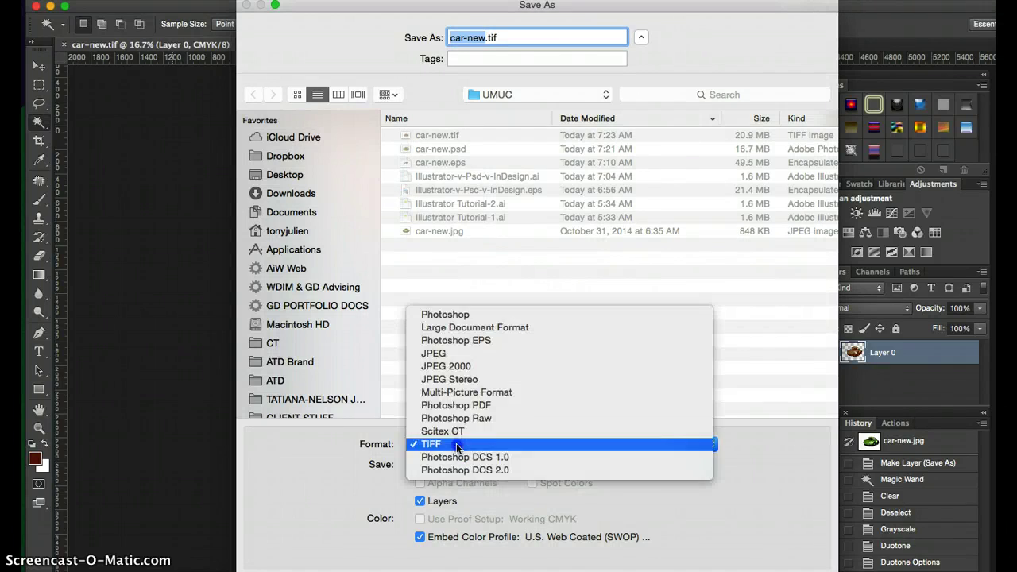
pyautogui.click(461, 316)
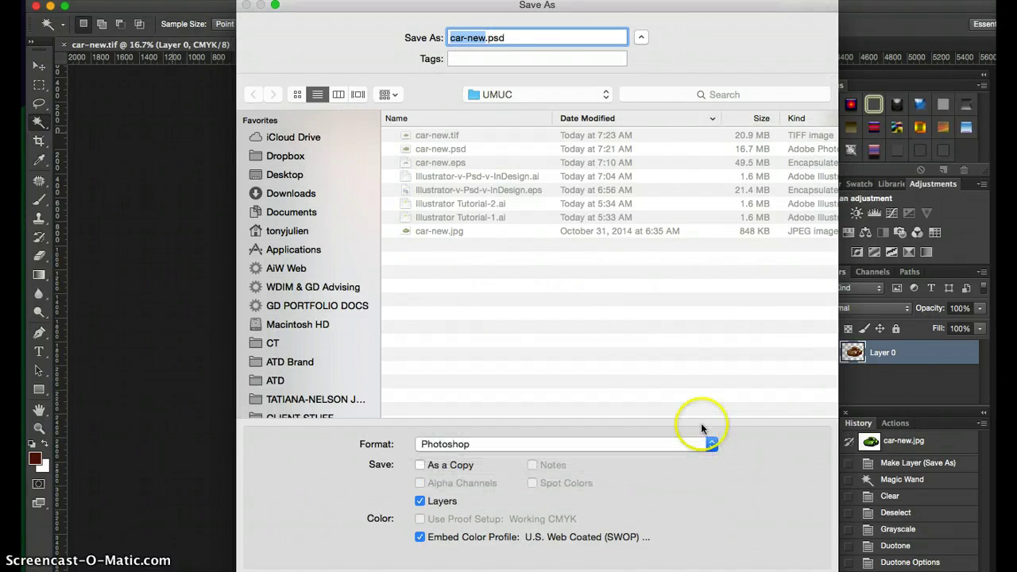
pyautogui.press('Return')
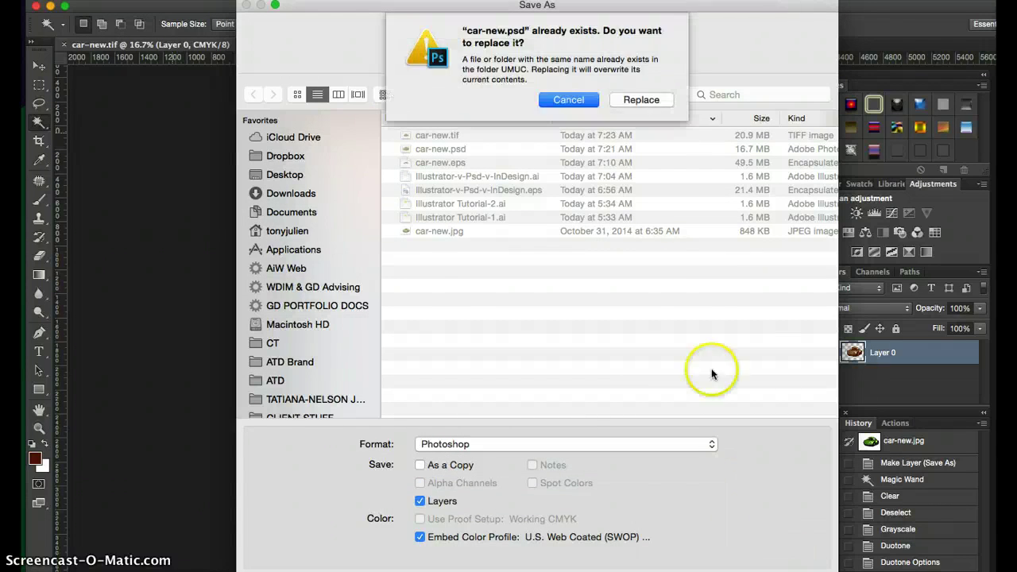
pyautogui.click(628, 103)
pyautogui.click(703, 226)
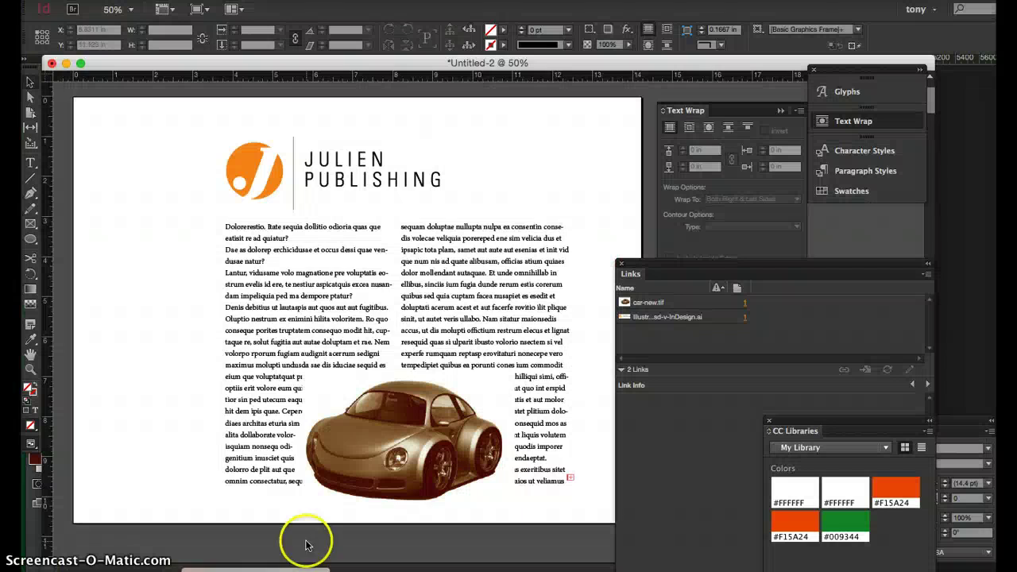
pyautogui.click(370, 424)
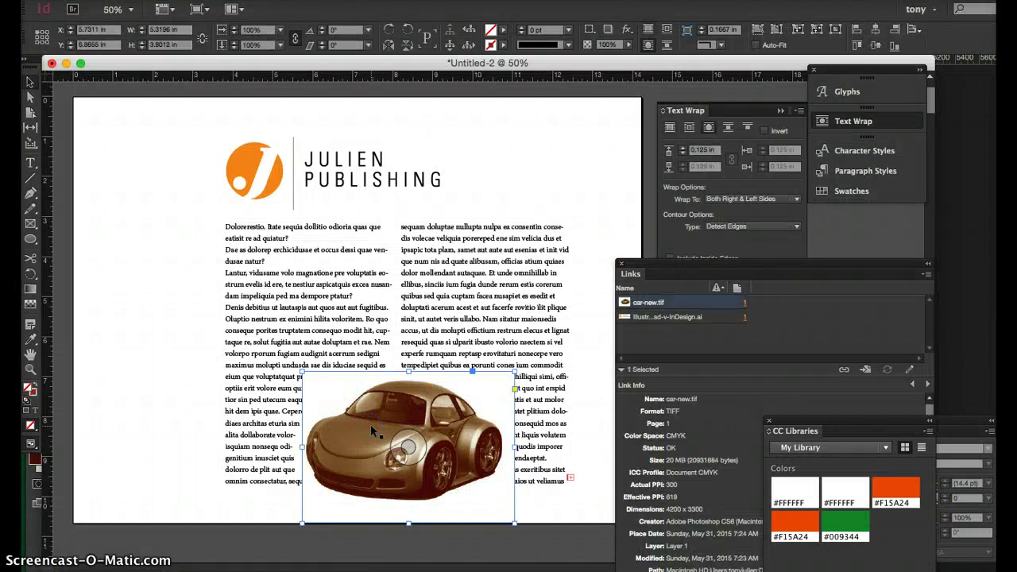
pyautogui.press('super+d')
pyautogui.click(479, 107)
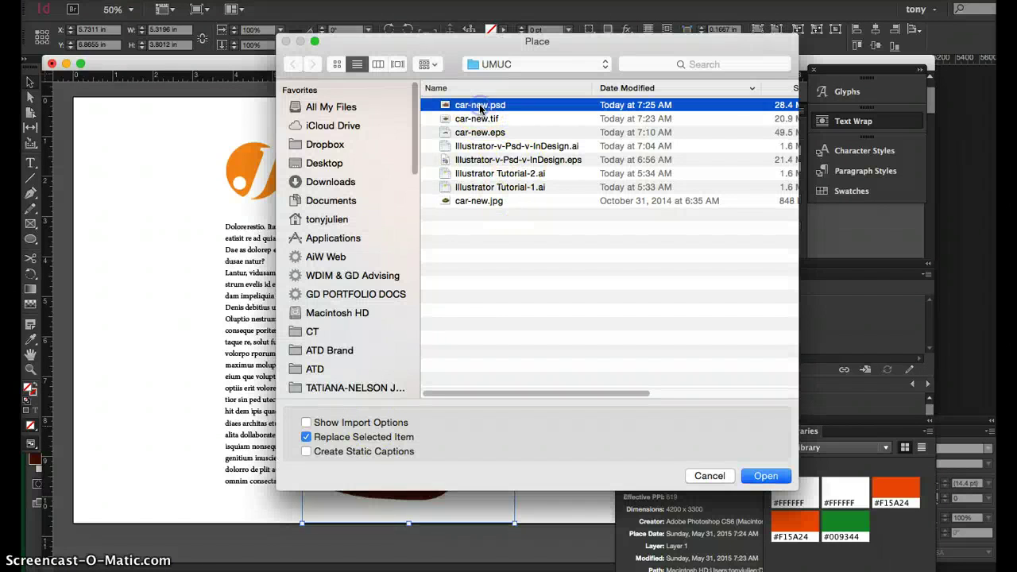
pyautogui.doubleClick(480, 106)
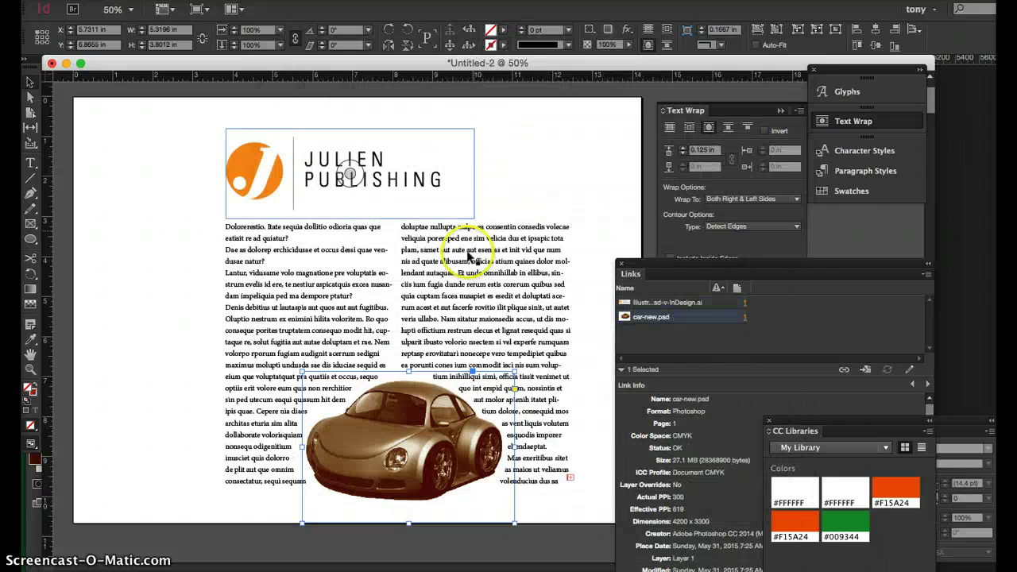
pyautogui.click(538, 509)
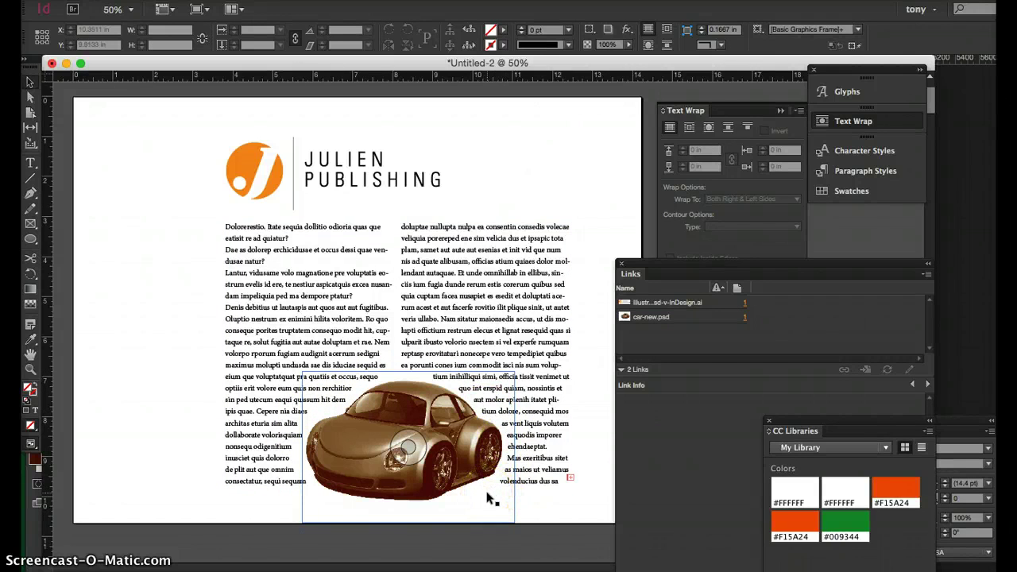
pyautogui.press('super+1')
pyautogui.scroll(-5, 487, 524)
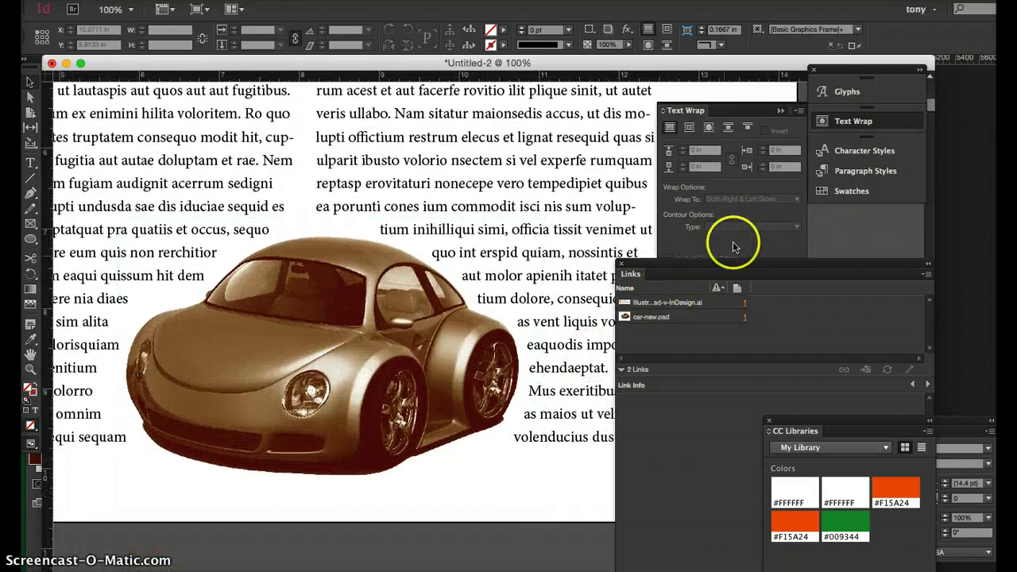
pyautogui.click(30, 93)
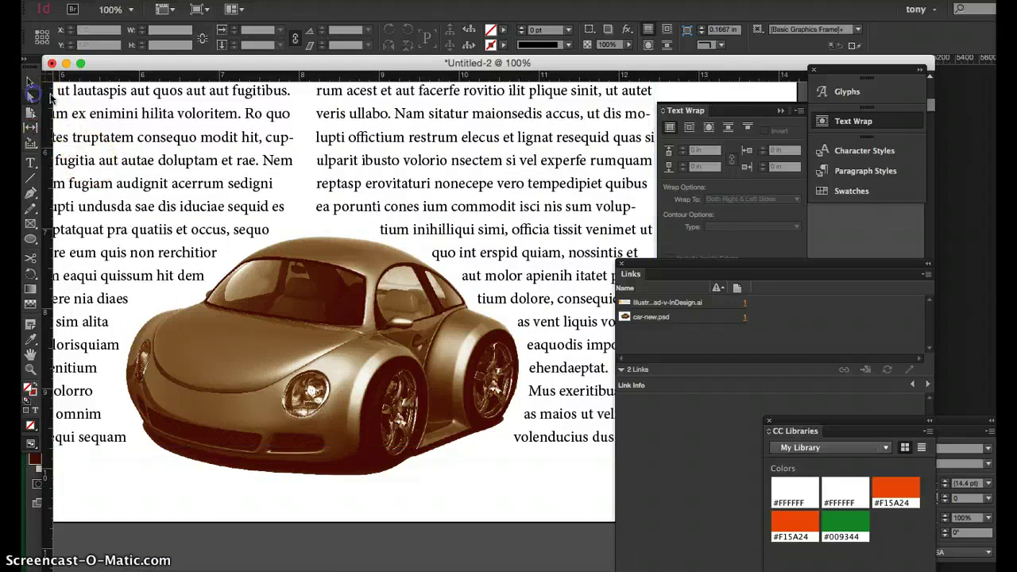
pyautogui.click(329, 261)
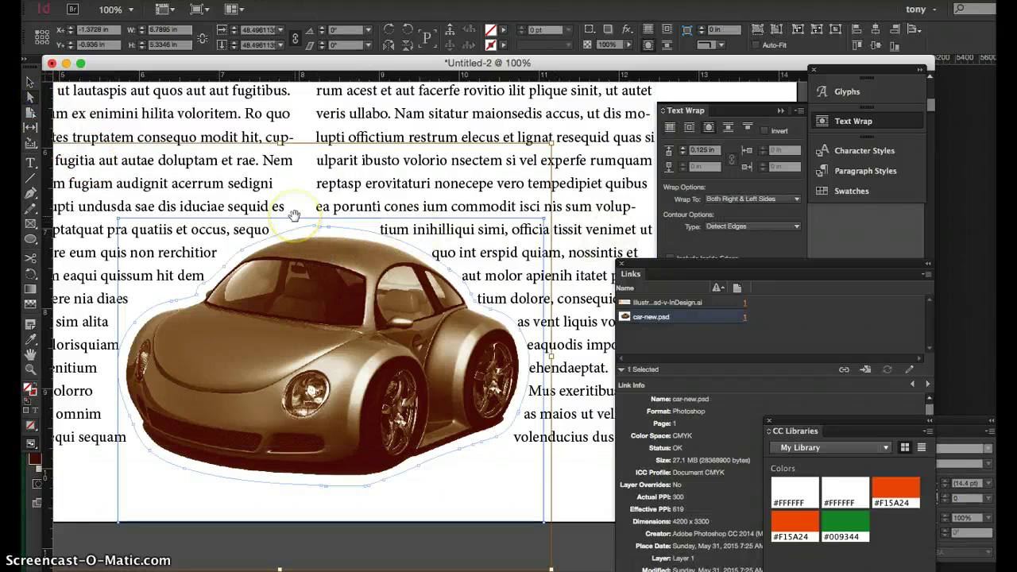
pyautogui.press('super+equal')
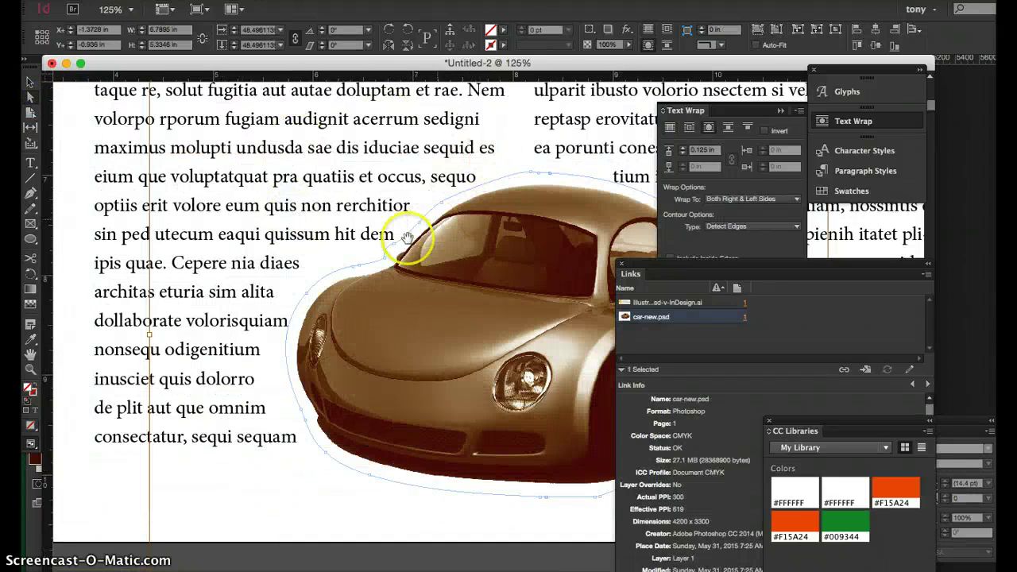
pyautogui.moveTo(695, 266); pyautogui.dragTo(704, 266)
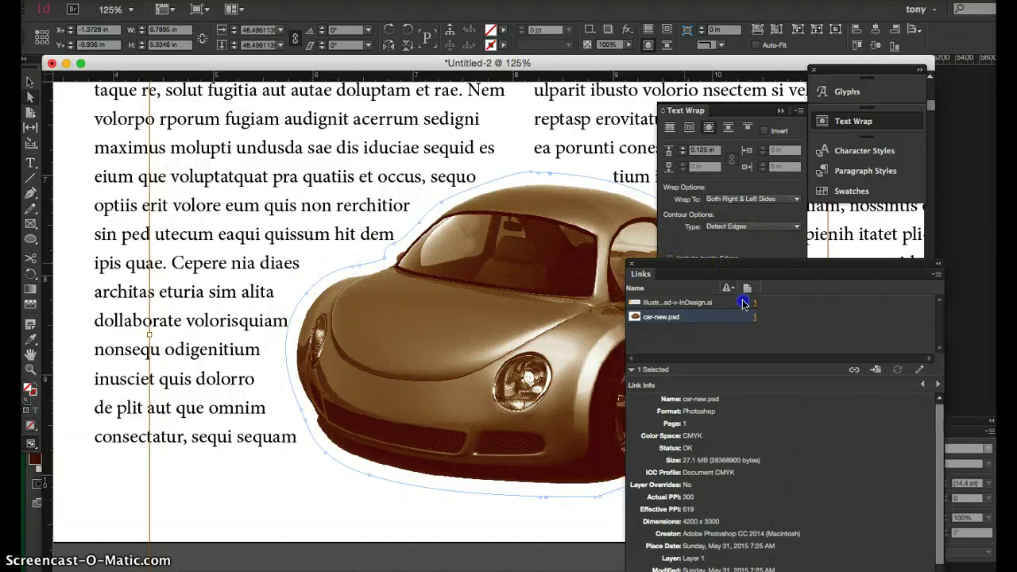
pyautogui.doubleClick(699, 151)
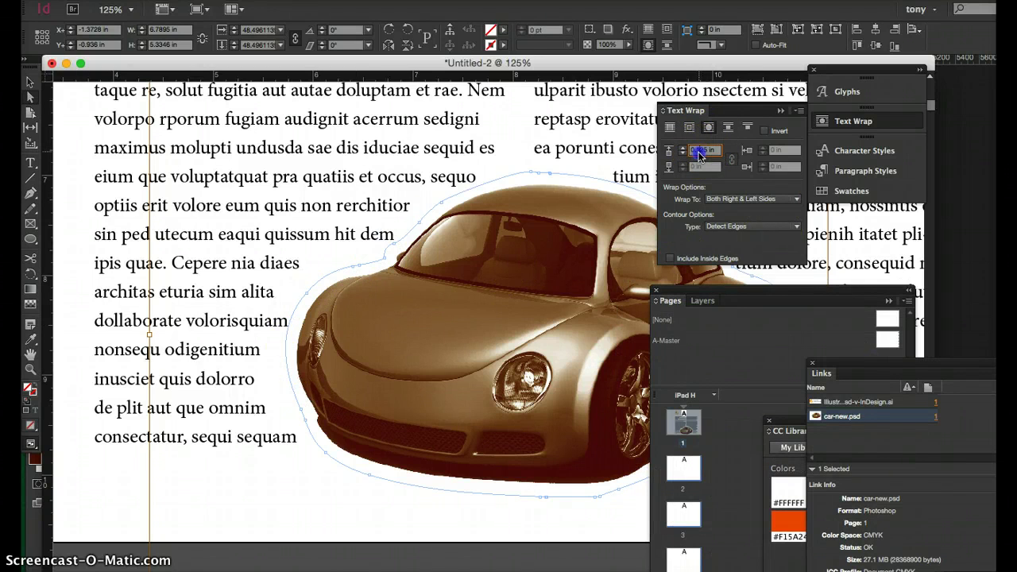
pyautogui.press('Return')
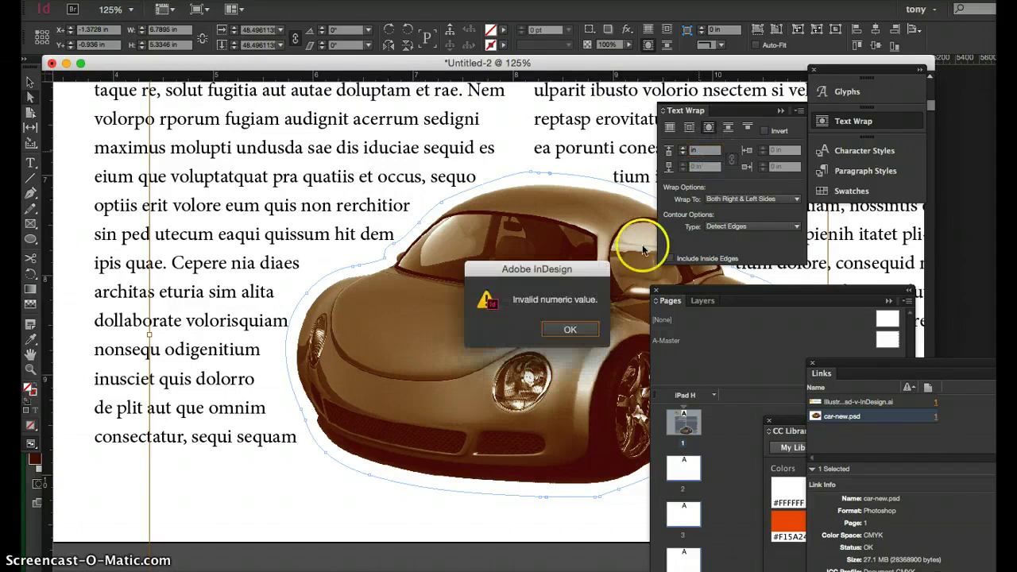
pyautogui.click(566, 329)
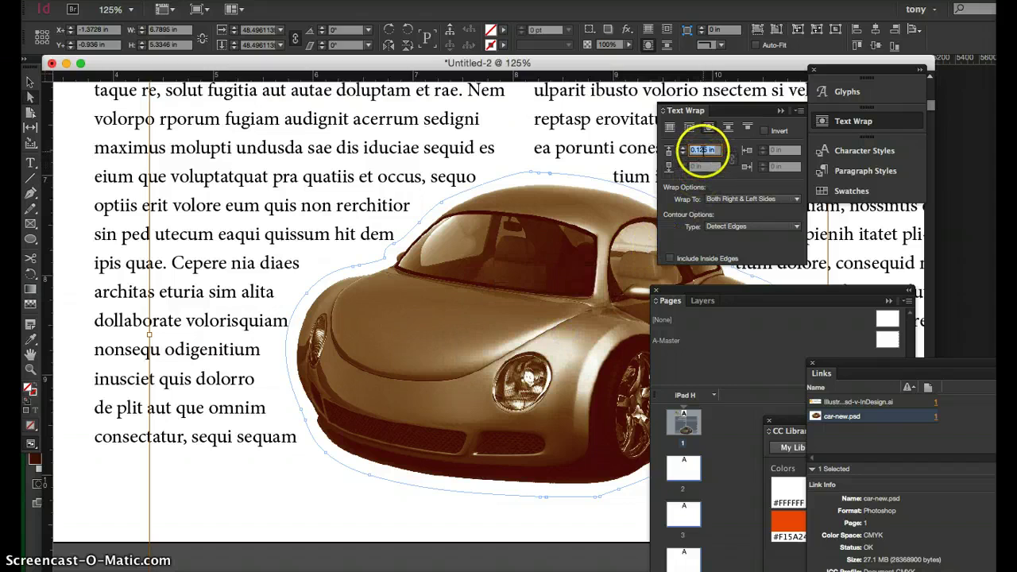
pyautogui.click(703, 151)
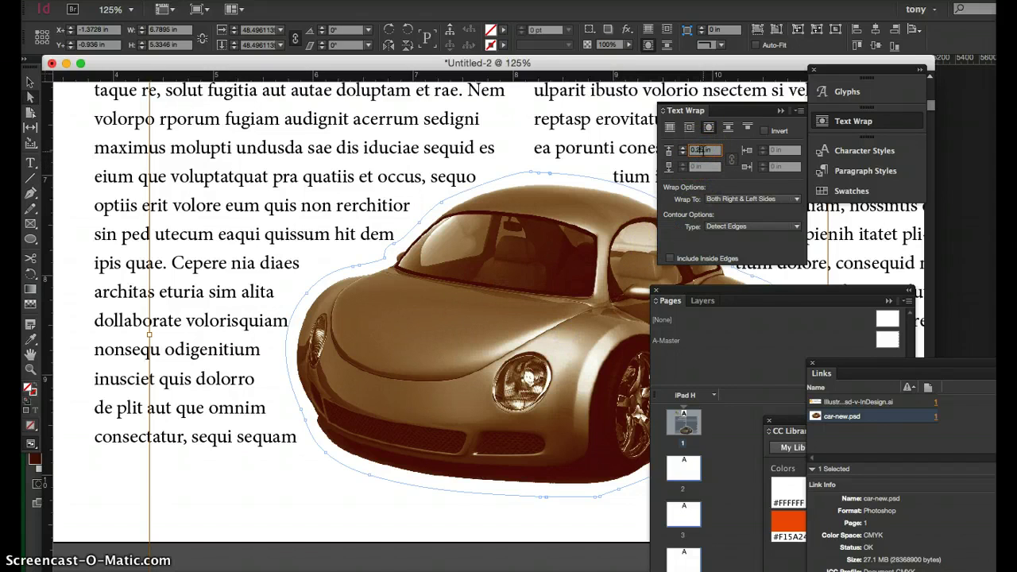
pyautogui.press('Return')
pyautogui.click(529, 273)
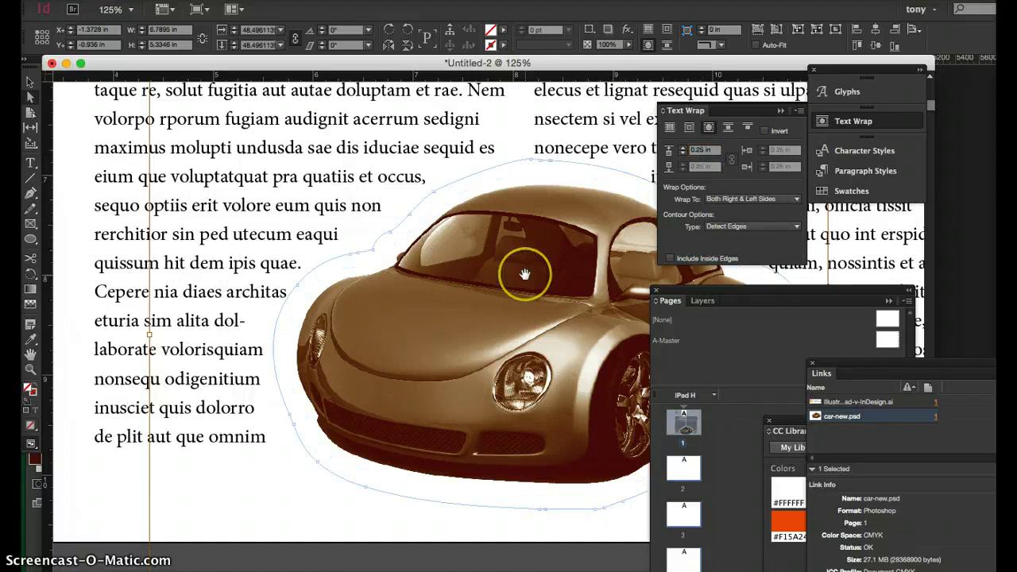
pyautogui.press('super+minus')
pyautogui.hscroll(5, 535, 274)
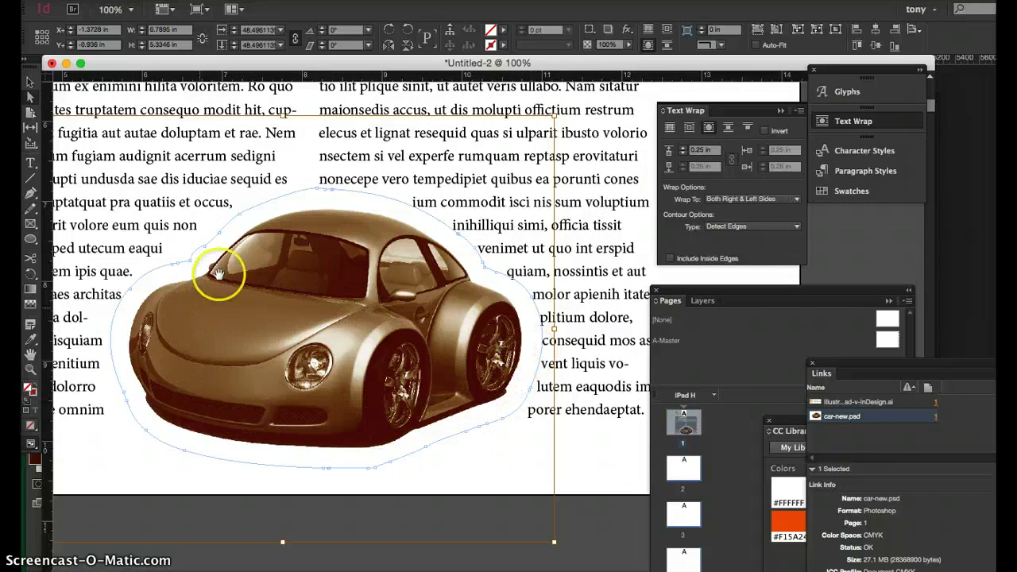
pyautogui.press('super+minus')
pyautogui.press('super+minus')
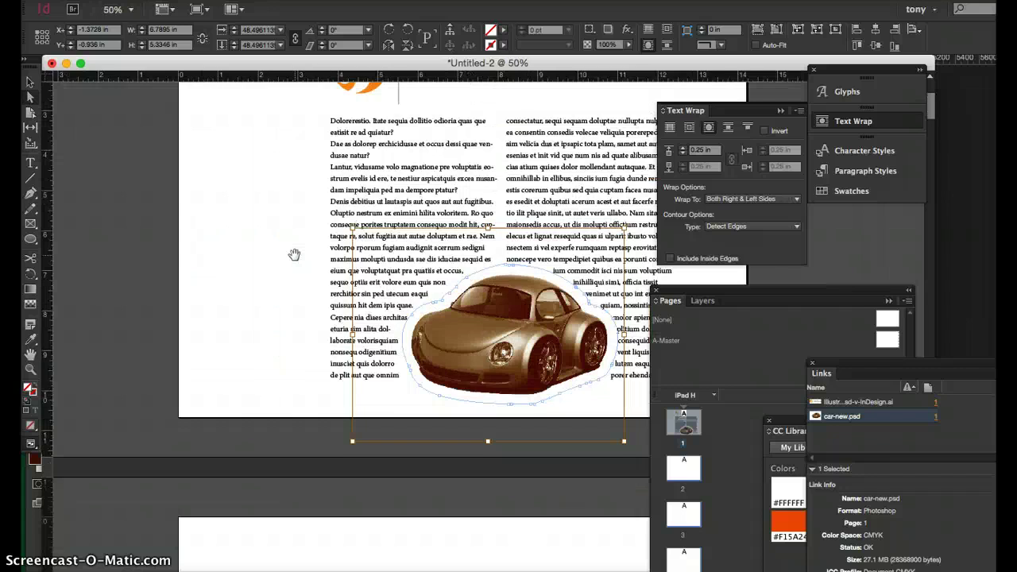
pyautogui.click(30, 82)
# Select the left column's first paragraph and give it a 2 pt baseline shift.
pyautogui.click(303, 128)
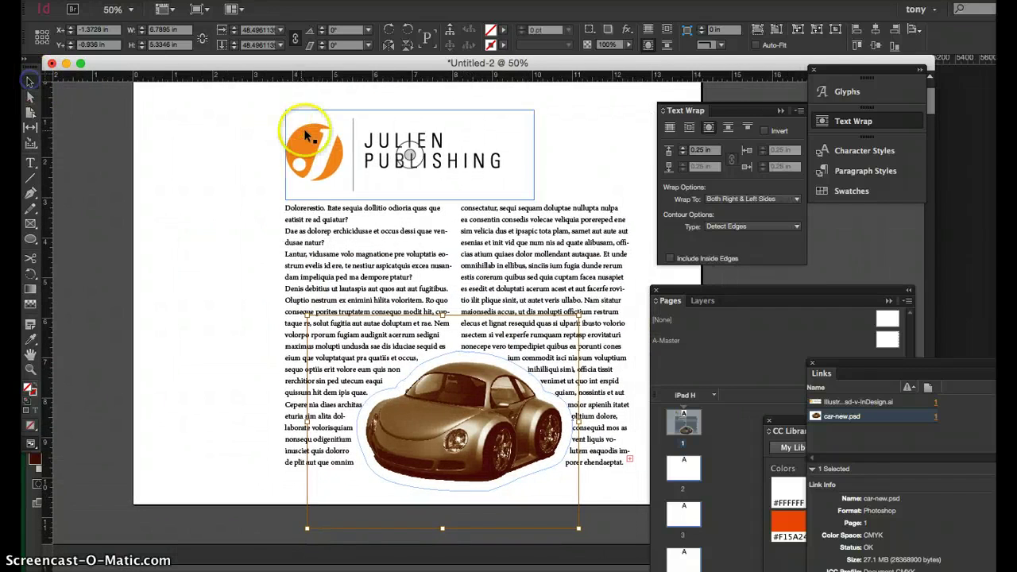
pyautogui.click(406, 421)
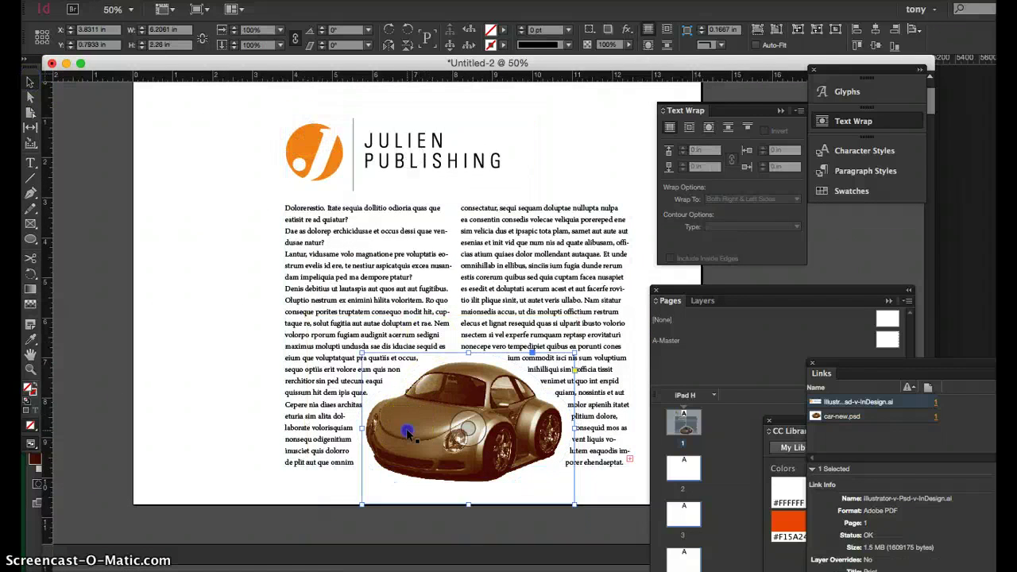
pyautogui.doubleClick(334, 330)
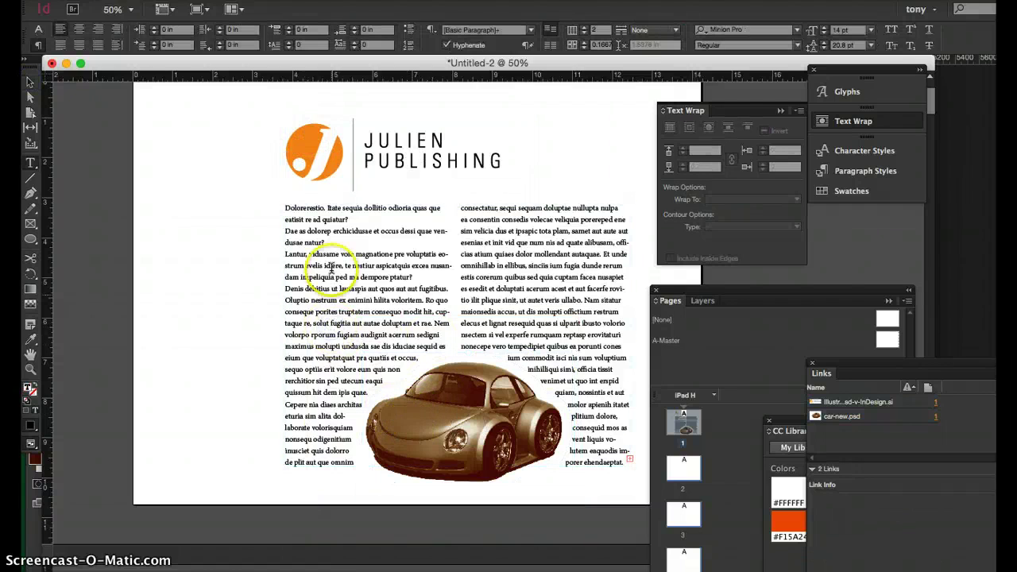
pyautogui.tripleClick(352, 219)
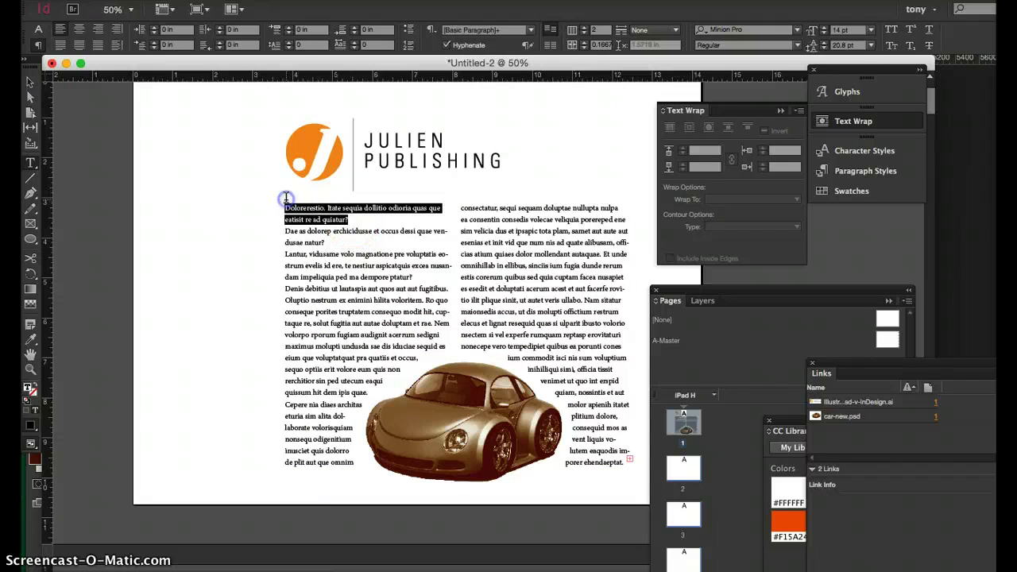
pyautogui.click(36, 30)
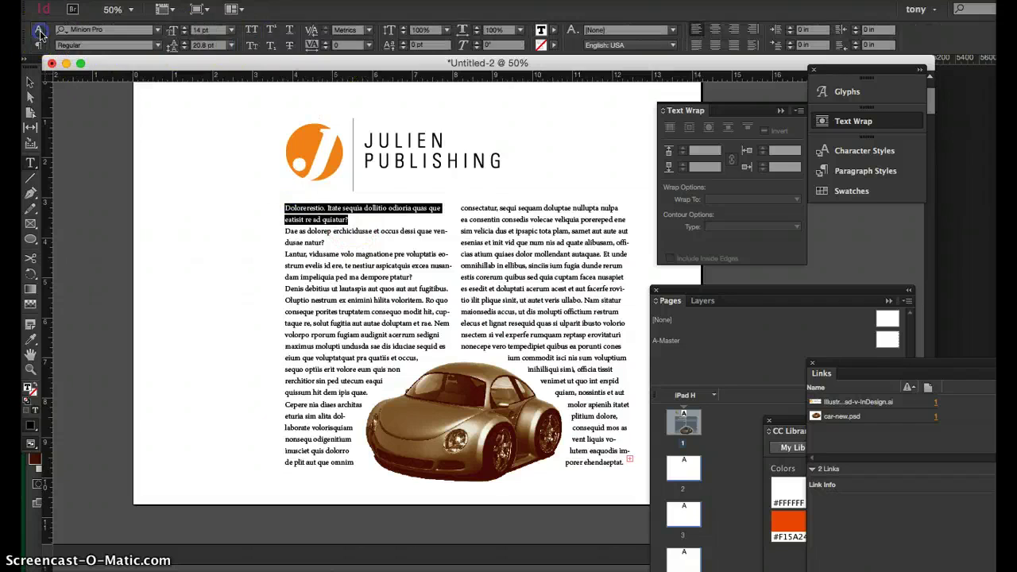
pyautogui.click(403, 42)
pyautogui.click(403, 43)
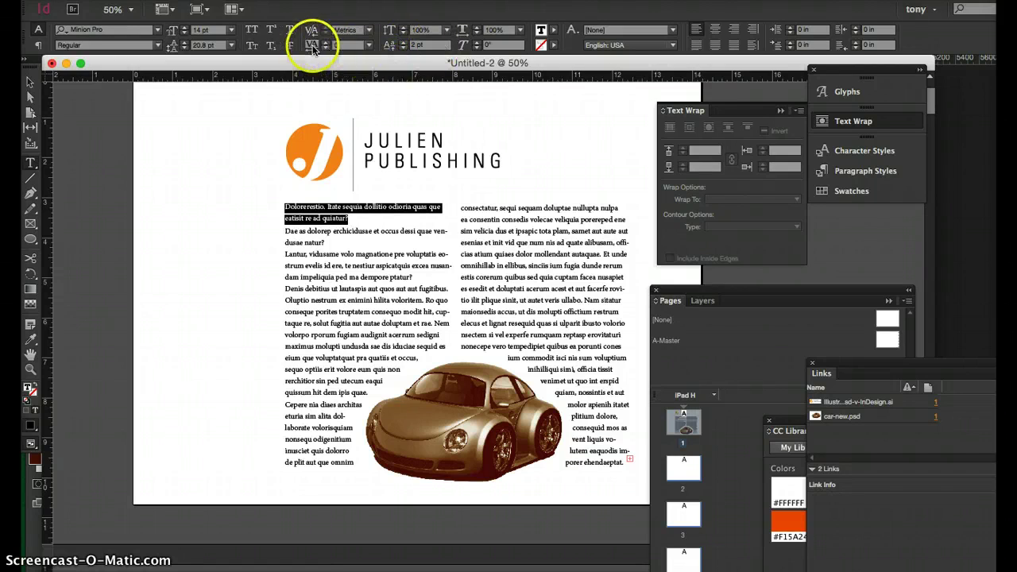
# Make the first paragraph open with a drop cap four lines deep.
pyautogui.click(37, 44)
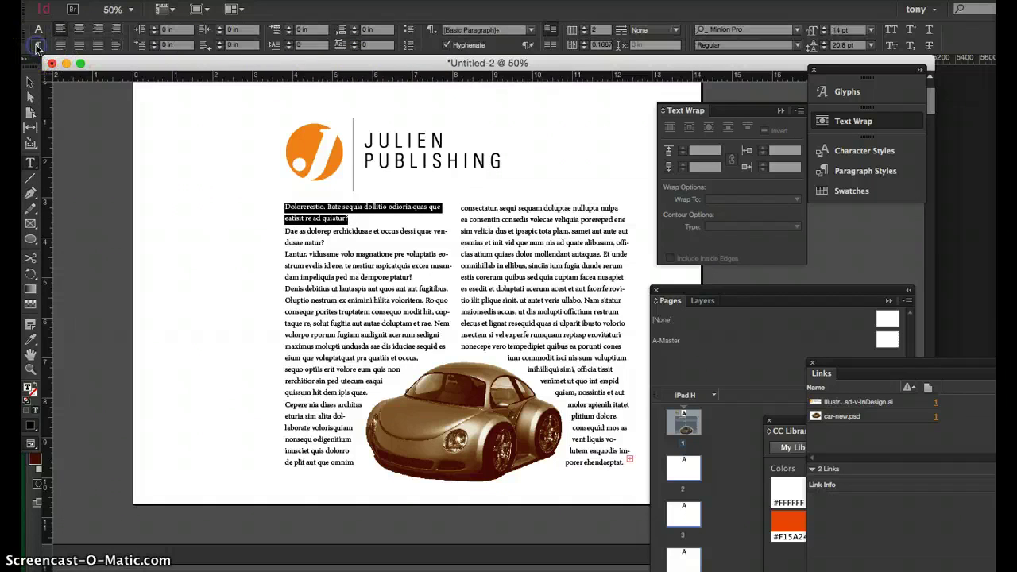
pyautogui.click(290, 46)
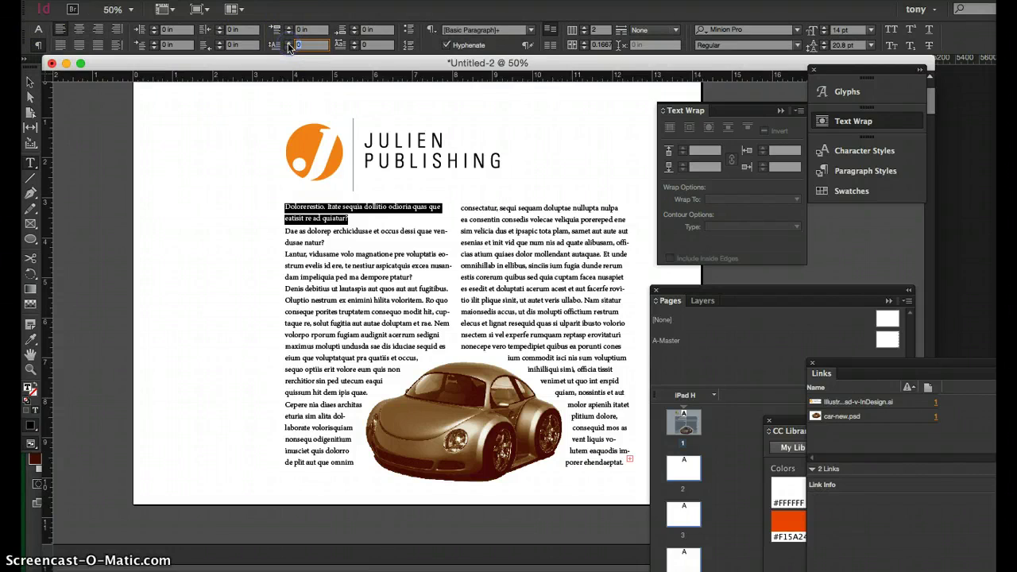
pyautogui.write('4')
pyautogui.press('Return')
# Colour the drop cap letter D with the RGB Red swatch and deselect the frame.
pyautogui.click(351, 226)
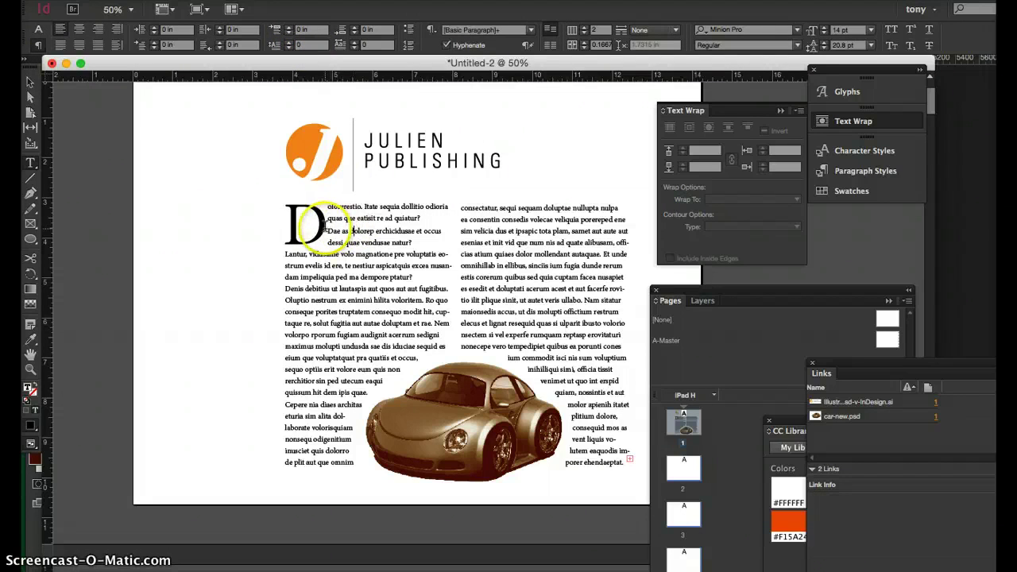
pyautogui.moveTo(326, 226); pyautogui.dragTo(289, 225)
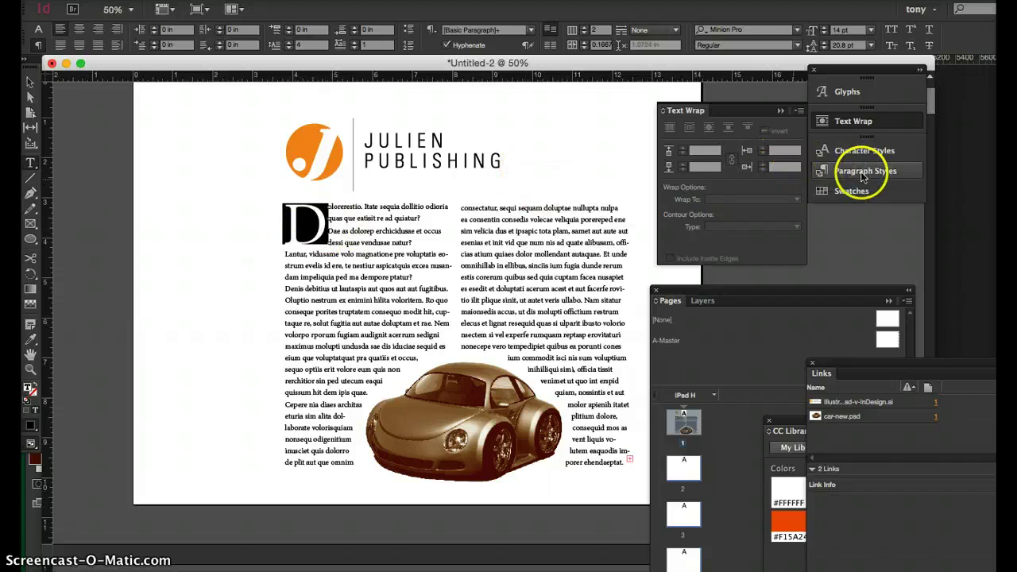
pyautogui.click(842, 192)
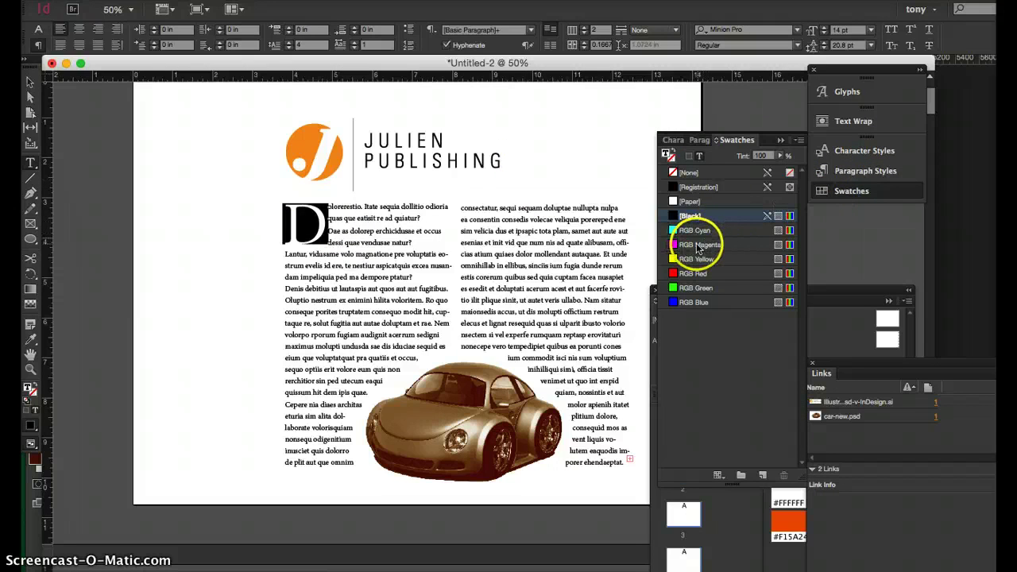
pyautogui.click(691, 273)
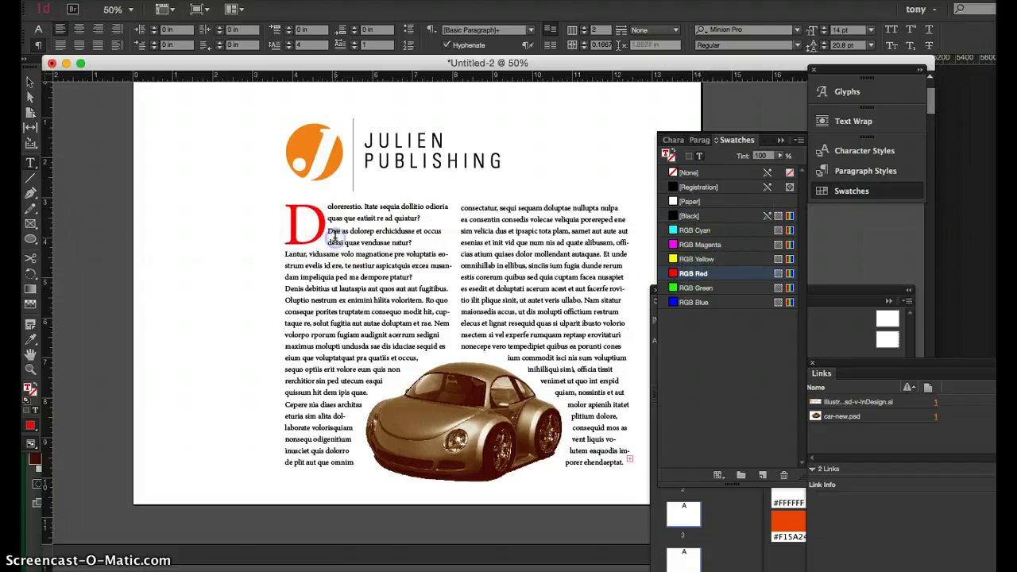
pyautogui.click(30, 81)
pyautogui.click(247, 260)
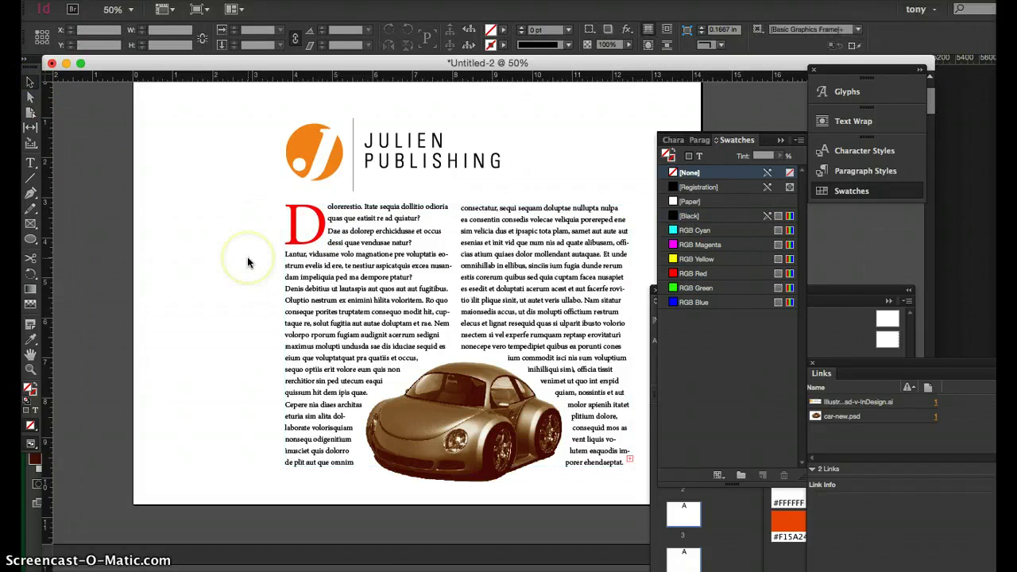
pyautogui.doubleClick(360, 281)
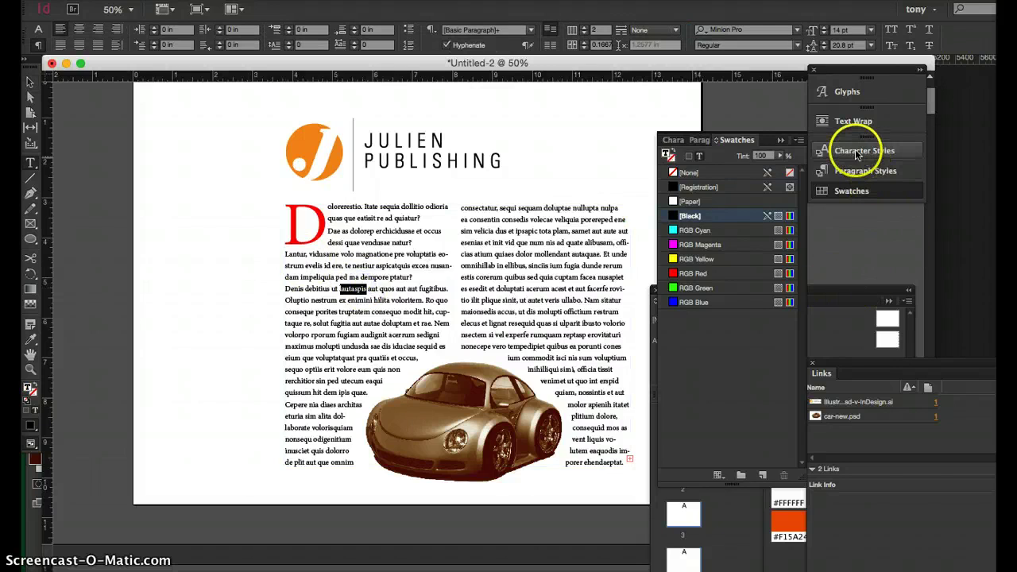
# Select all the story text, deselect it, and drag the Pages panel out to show all 17 pages.
pyautogui.moveTo(548, 290); pyautogui.dragTo(479, 289)
pyautogui.hotkey('ctrl', 'a')
pyautogui.click(466, 298)
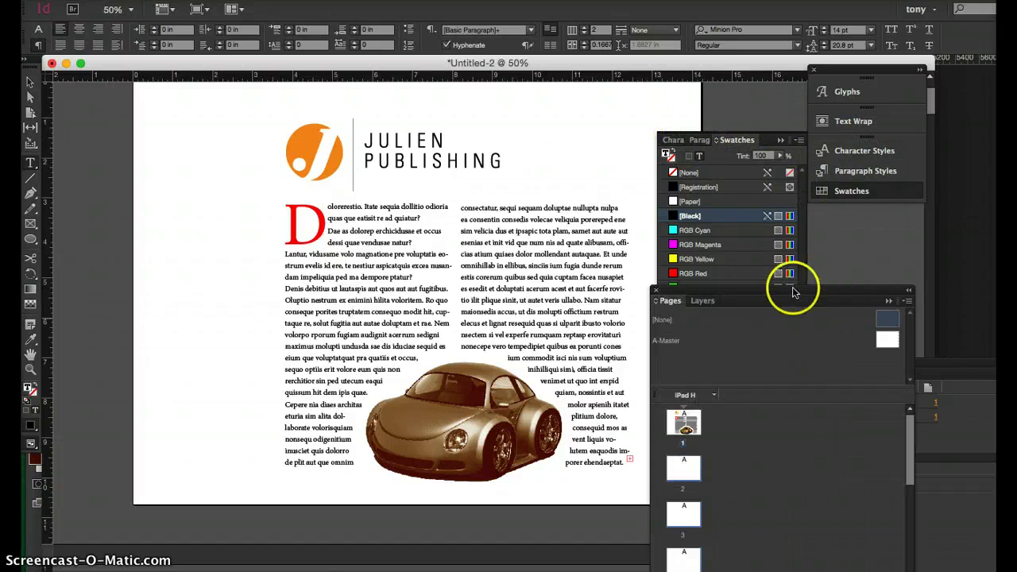
pyautogui.moveTo(783, 283); pyautogui.dragTo(766, 119)
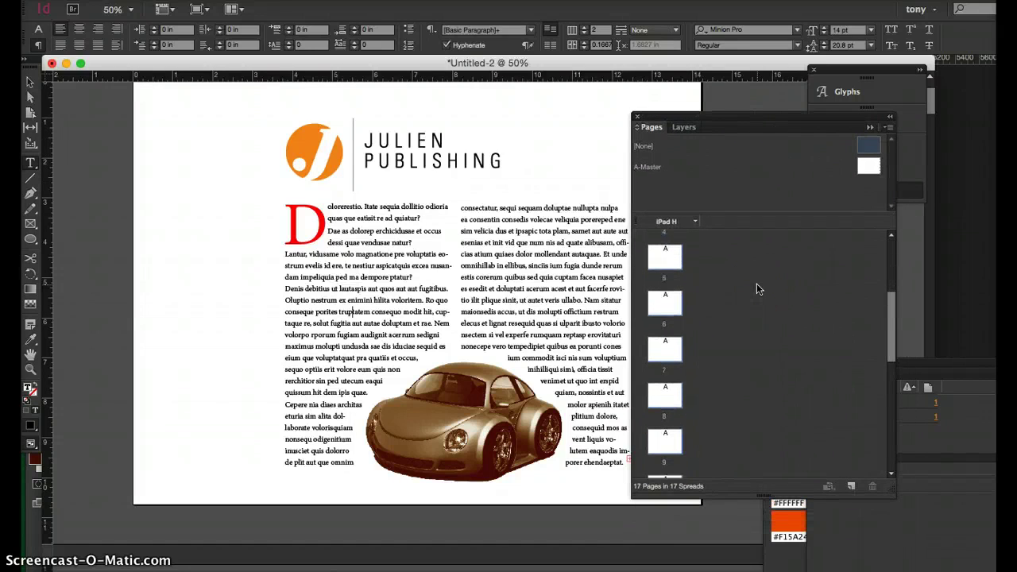
# Open A-Master and draw a small text frame at its top-left corner.
pyautogui.doubleClick(868, 165)
pyautogui.click(31, 165)
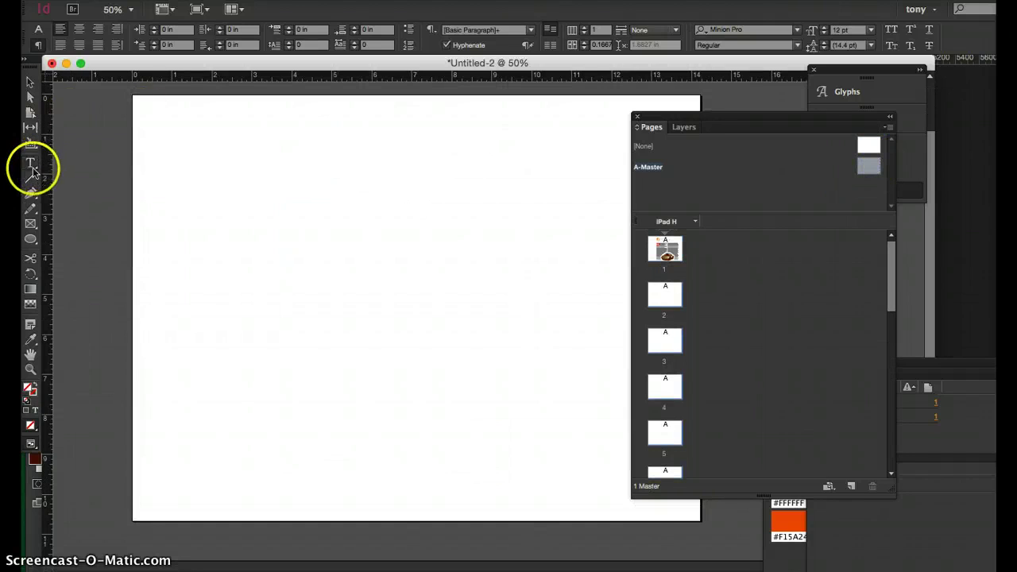
pyautogui.click(146, 114)
pyautogui.moveTo(146, 114); pyautogui.dragTo(228, 130)
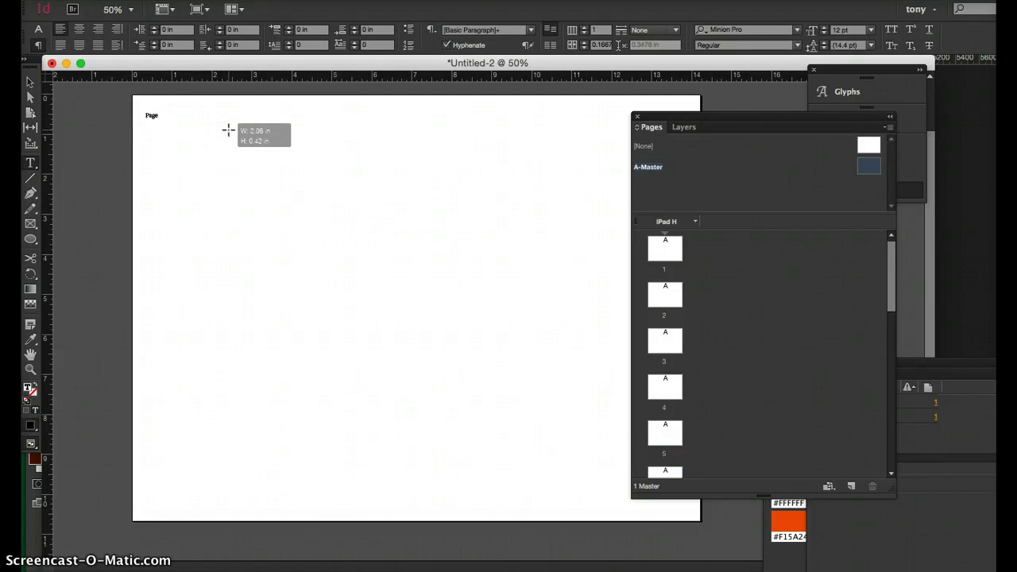
# Insert a Current Page Number marker after the 'Page' label.
pyautogui.click(235, 0)
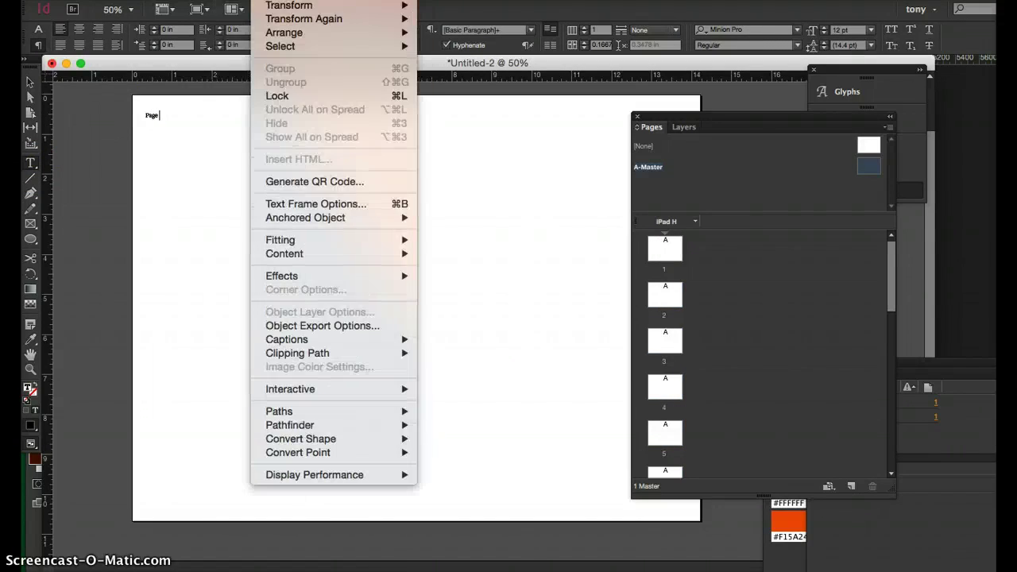
pyautogui.moveTo(310, 371)
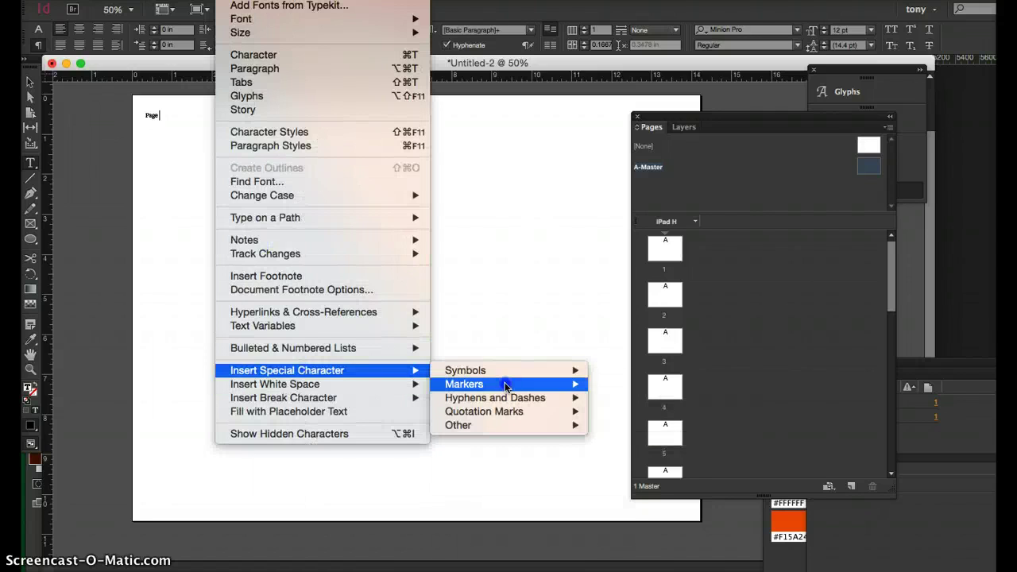
pyautogui.moveTo(500, 374)
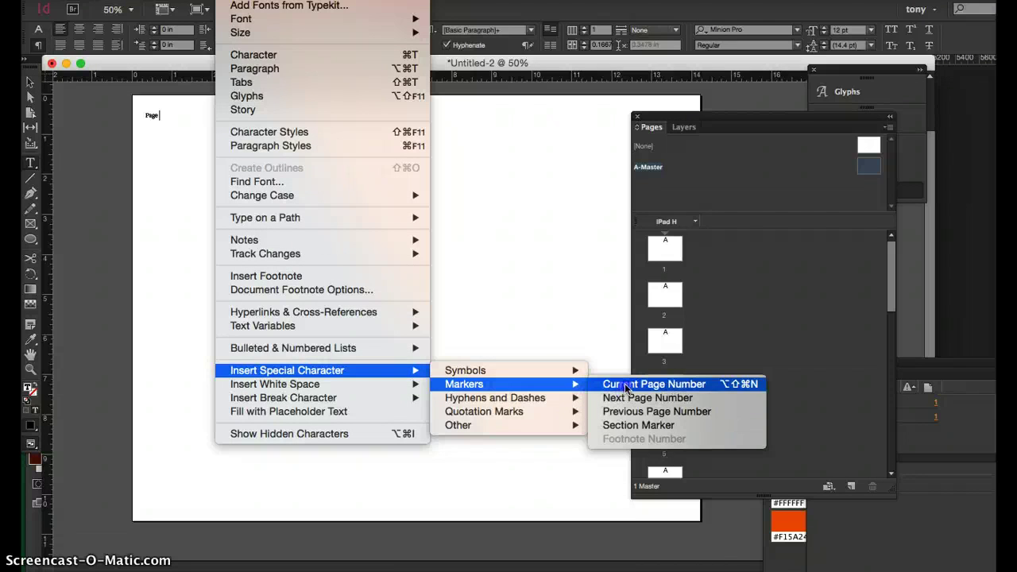
pyautogui.click(623, 384)
# Set the 'Page A' label in Helvetica Light.
pyautogui.moveTo(173, 118); pyautogui.dragTo(134, 113)
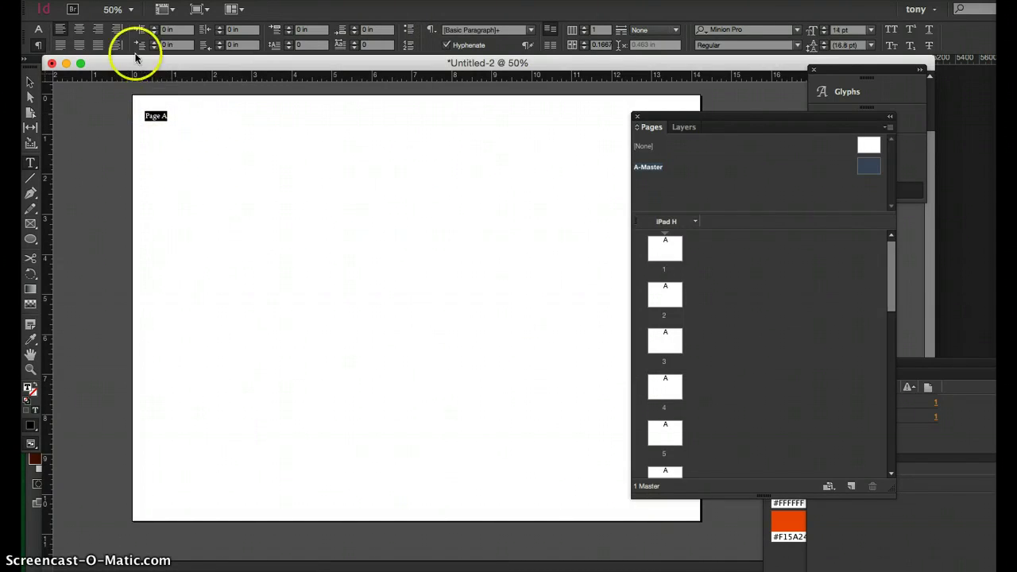
pyautogui.click(38, 30)
pyautogui.click(101, 31)
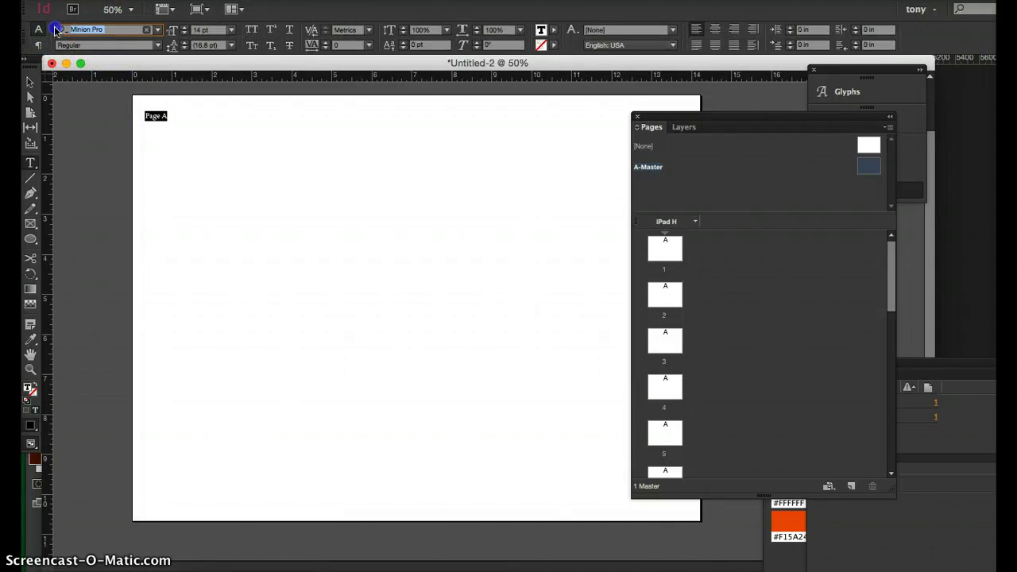
pyautogui.write('Helvetica')
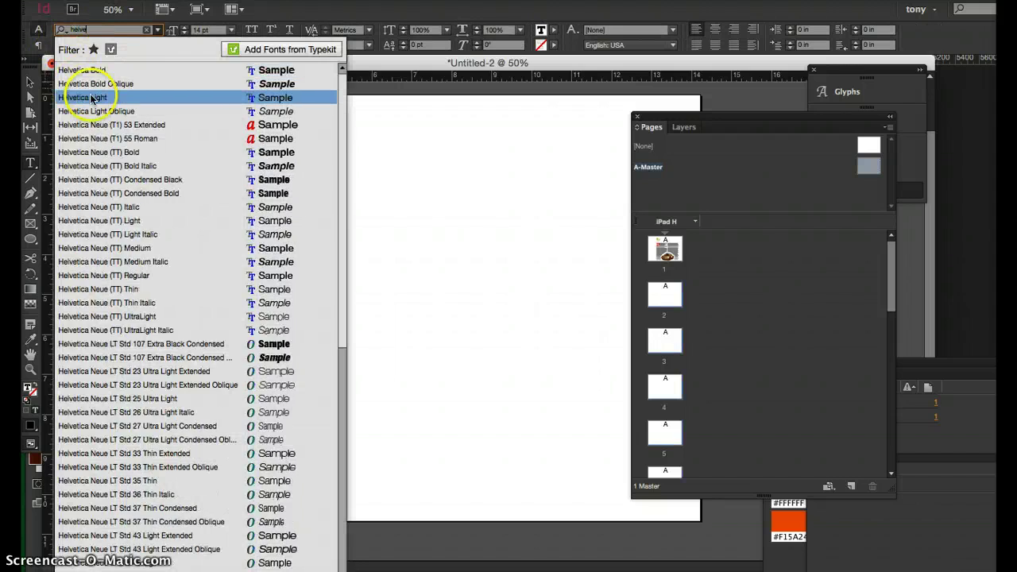
pyautogui.click(90, 96)
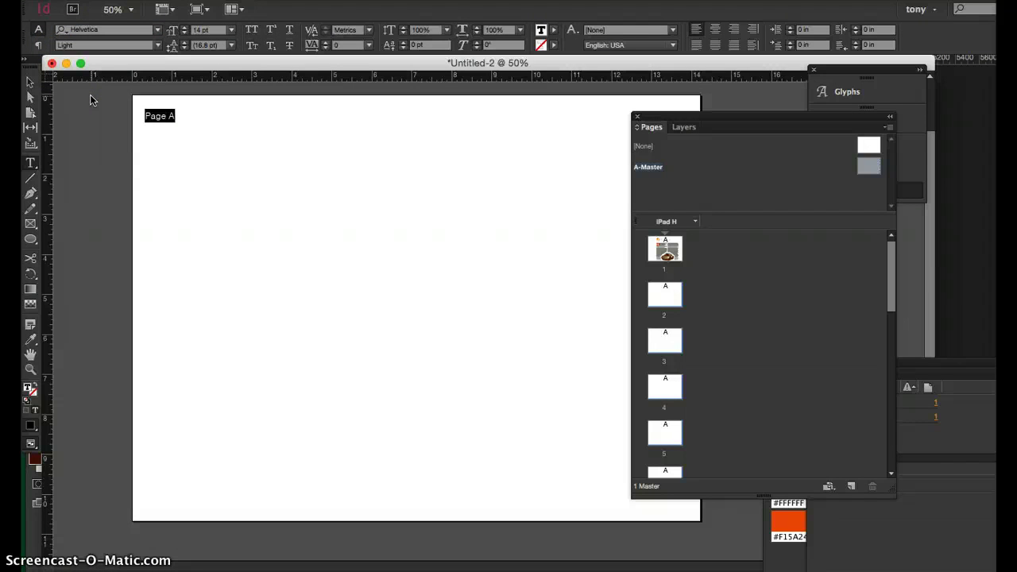
# Step through pages 1 to 5 in the page list to check their page numbers.
pyautogui.click(30, 82)
pyautogui.moveTo(230, 113); pyautogui.dragTo(665, 251)
pyautogui.doubleClick(665, 251)
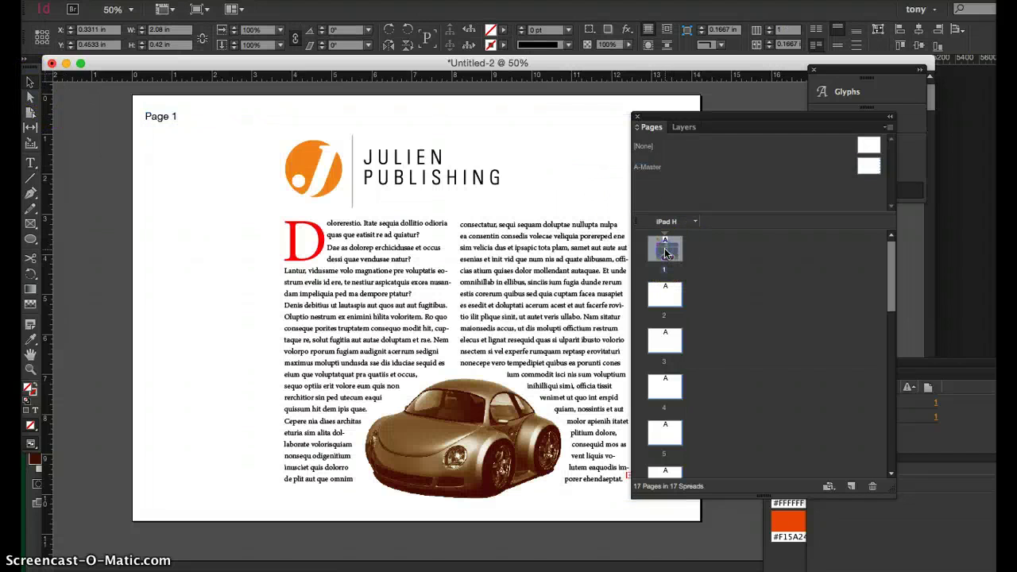
pyautogui.click(665, 298)
pyautogui.doubleClick(666, 298)
pyautogui.doubleClick(665, 338)
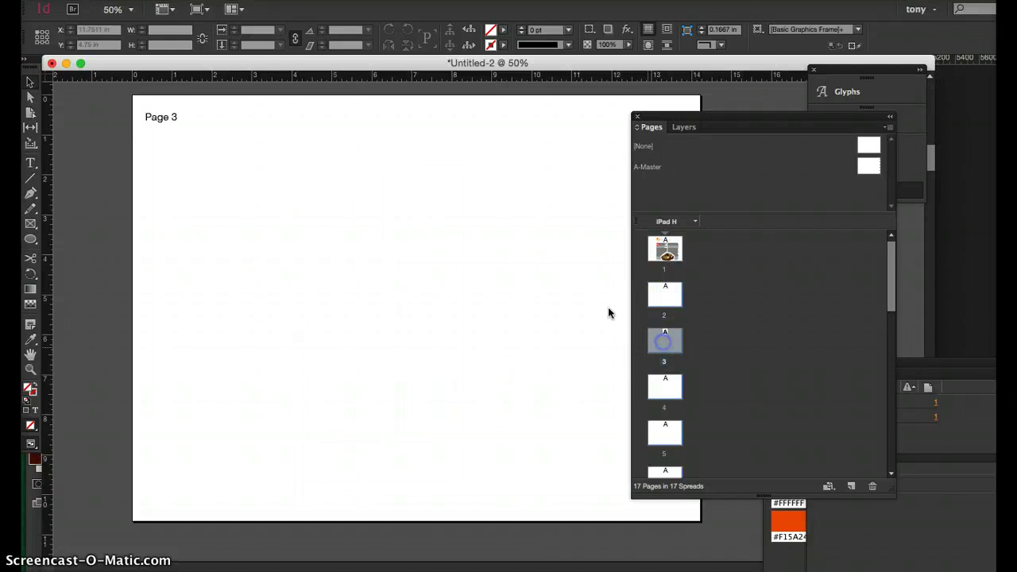
pyautogui.click(191, 147)
pyautogui.click(674, 357)
pyautogui.doubleClick(670, 386)
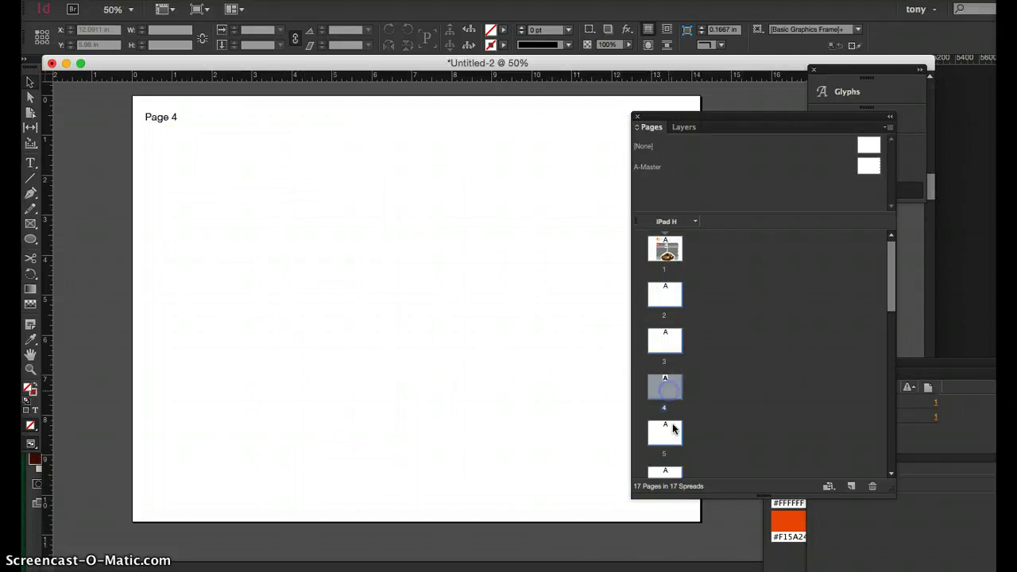
pyautogui.doubleClick(674, 439)
pyautogui.click(567, 306)
pyautogui.doubleClick(677, 263)
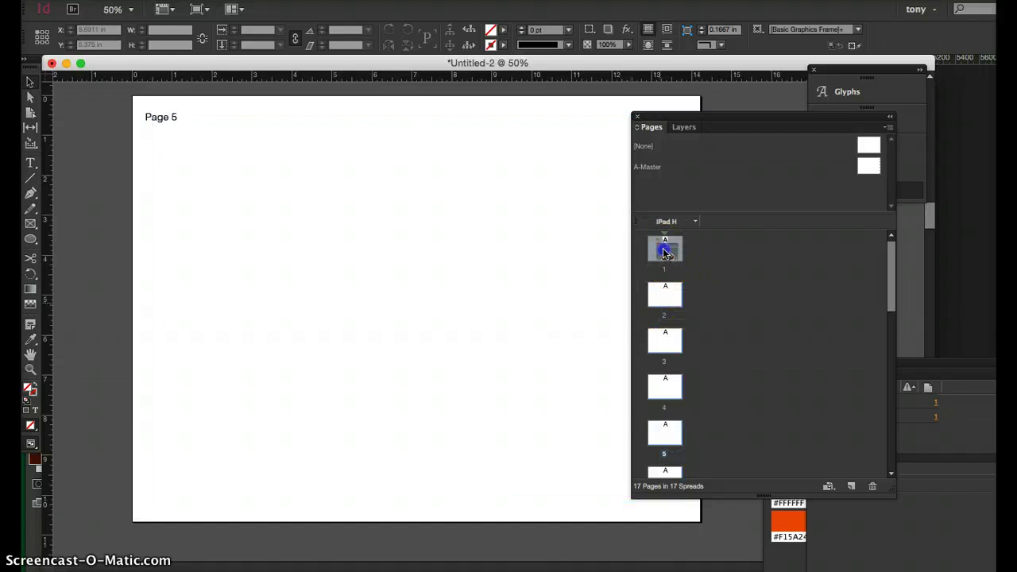
# Inspect page 1's number frame and blank page 2, then reopen A-Master for editing.
pyautogui.rightClick(175, 135)
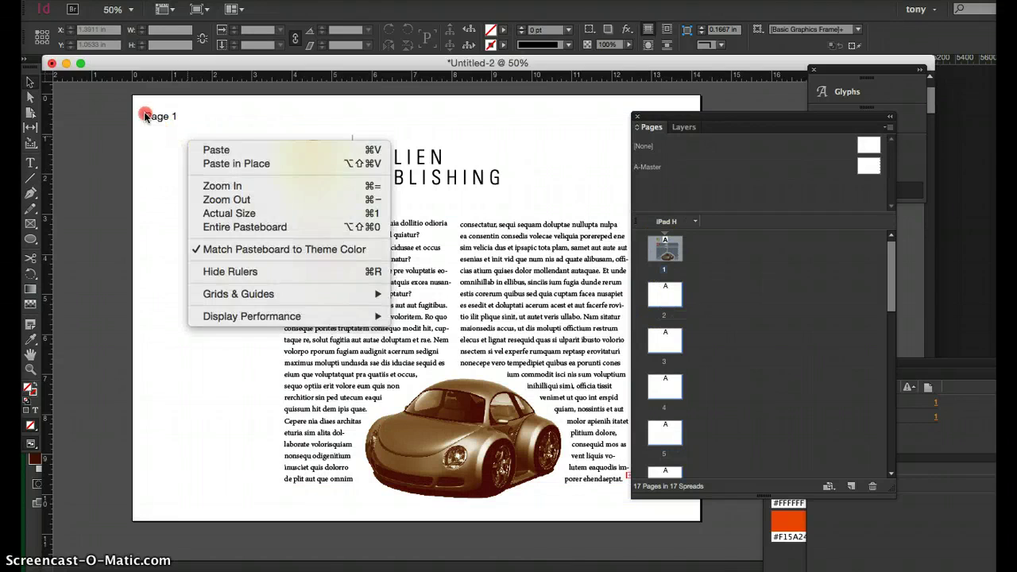
pyautogui.click(144, 116)
pyautogui.click(151, 115)
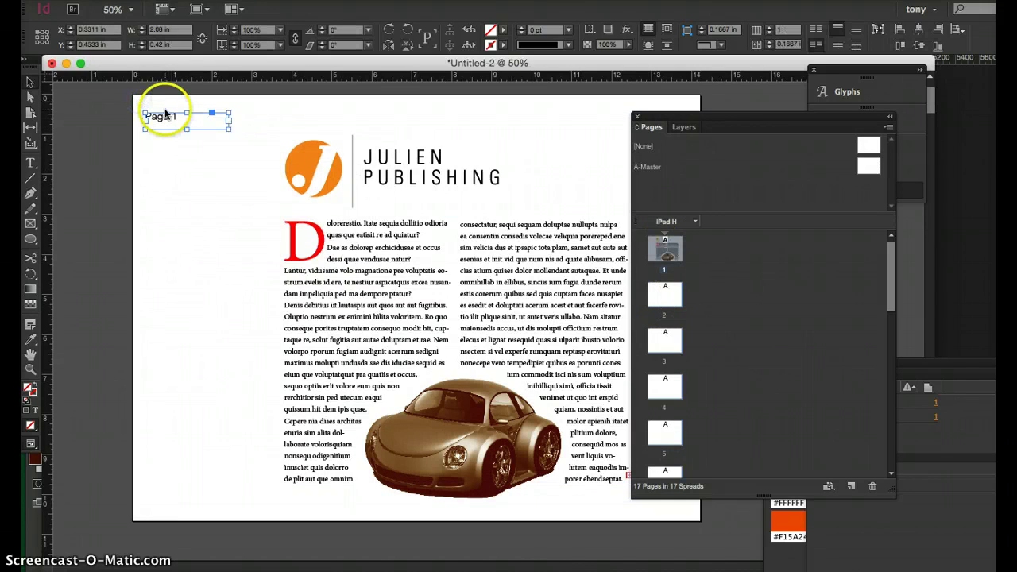
pyautogui.doubleClick(665, 293)
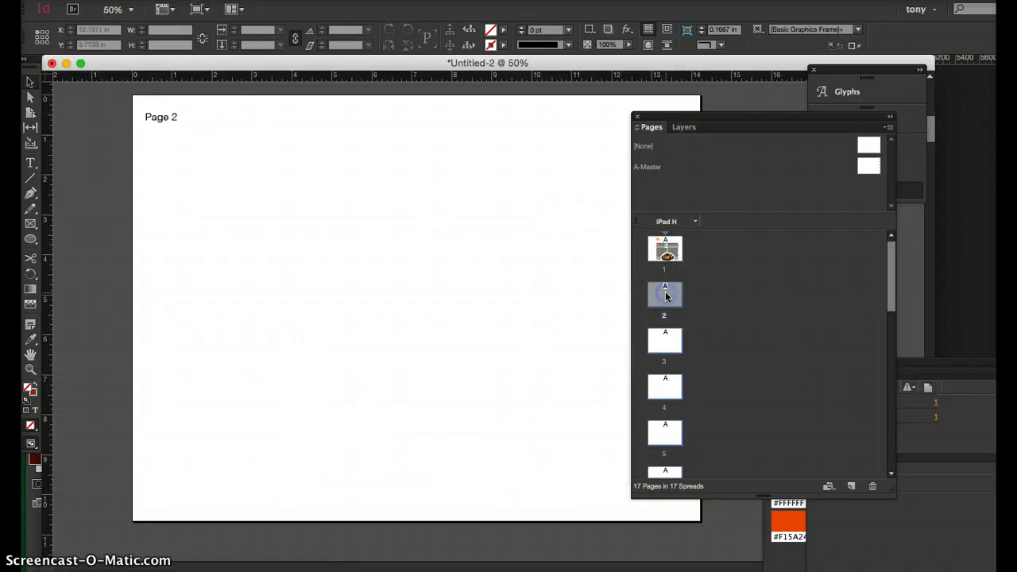
pyautogui.doubleClick(664, 256)
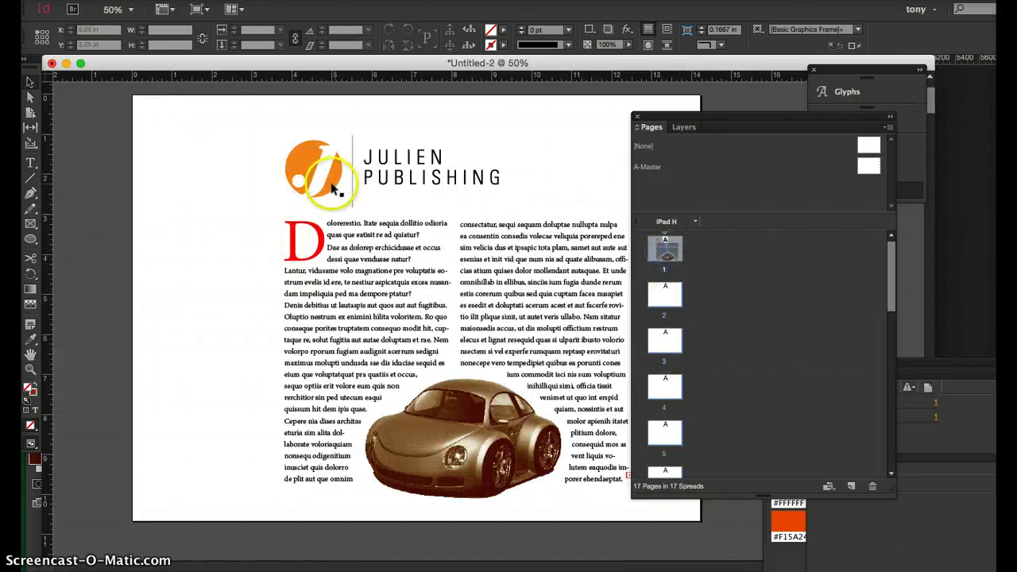
pyautogui.doubleClick(868, 166)
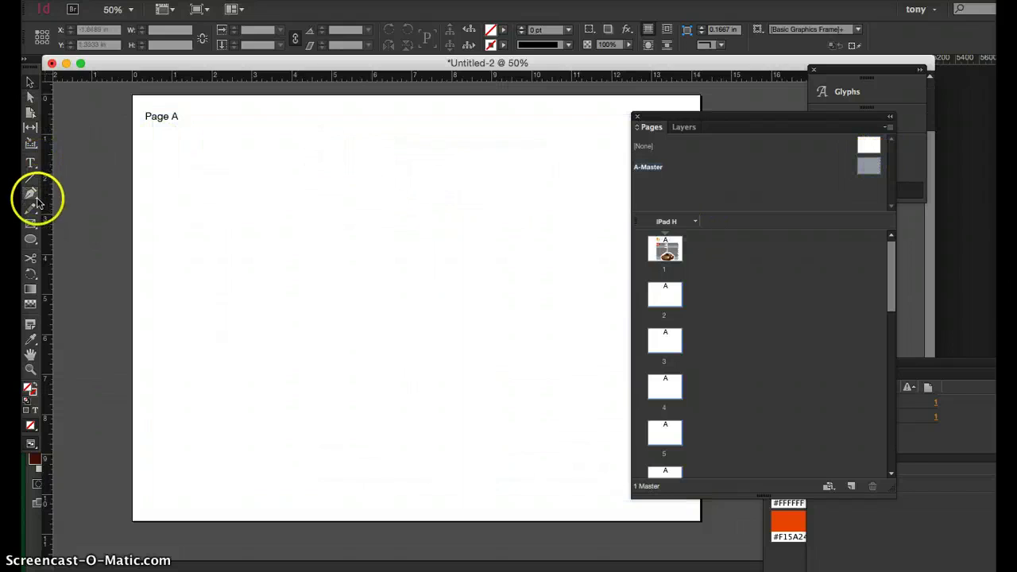
# Draw a thin RGB Magenta rectangle frame at the master's left edge beside Page A, then view page 2.
pyautogui.click(30, 225)
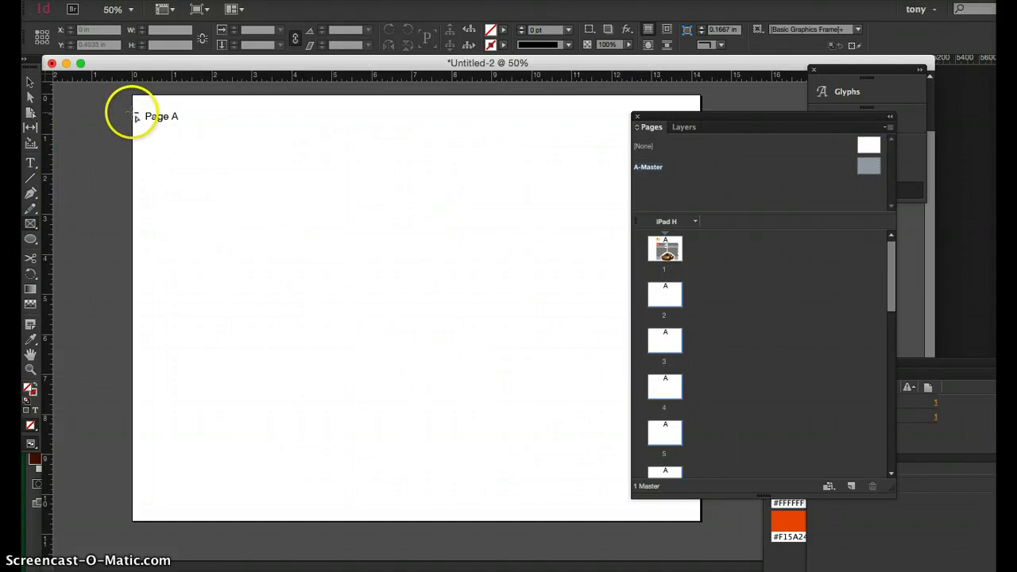
pyautogui.press('super+equal')
pyautogui.press('super+equal')
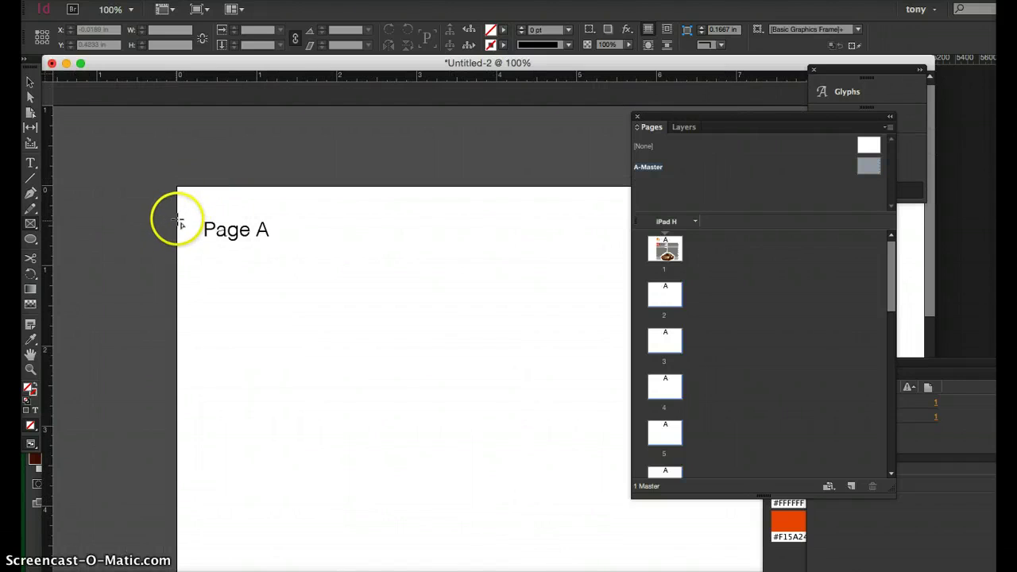
pyautogui.moveTo(178, 220); pyautogui.dragTo(194, 251)
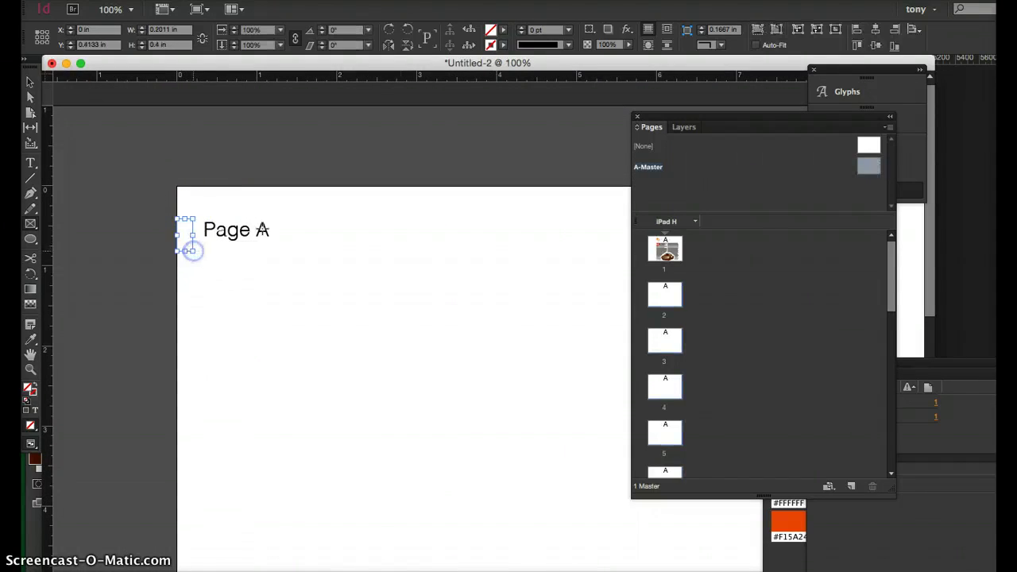
pyautogui.click(851, 70)
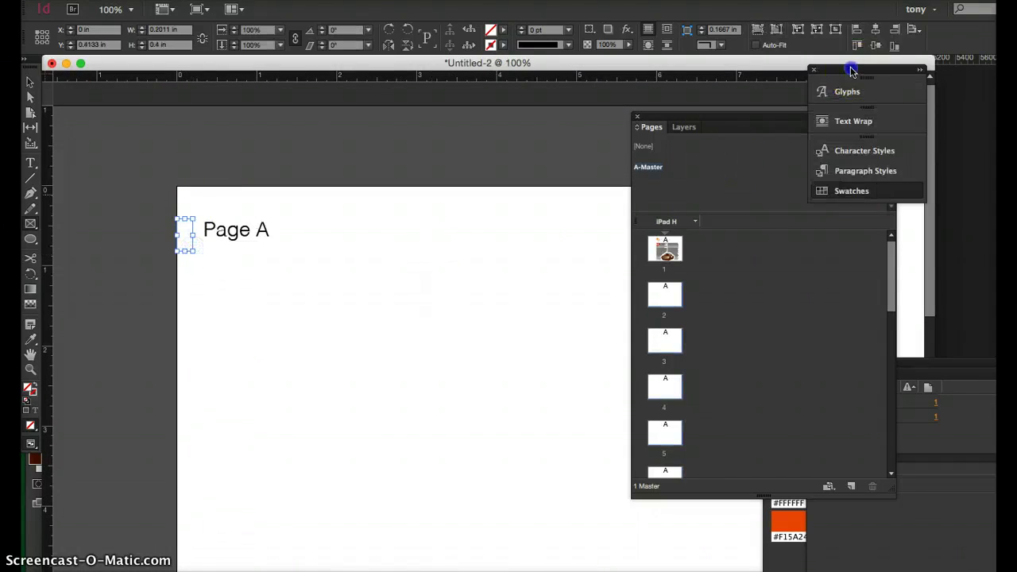
pyautogui.click(842, 196)
pyautogui.click(697, 245)
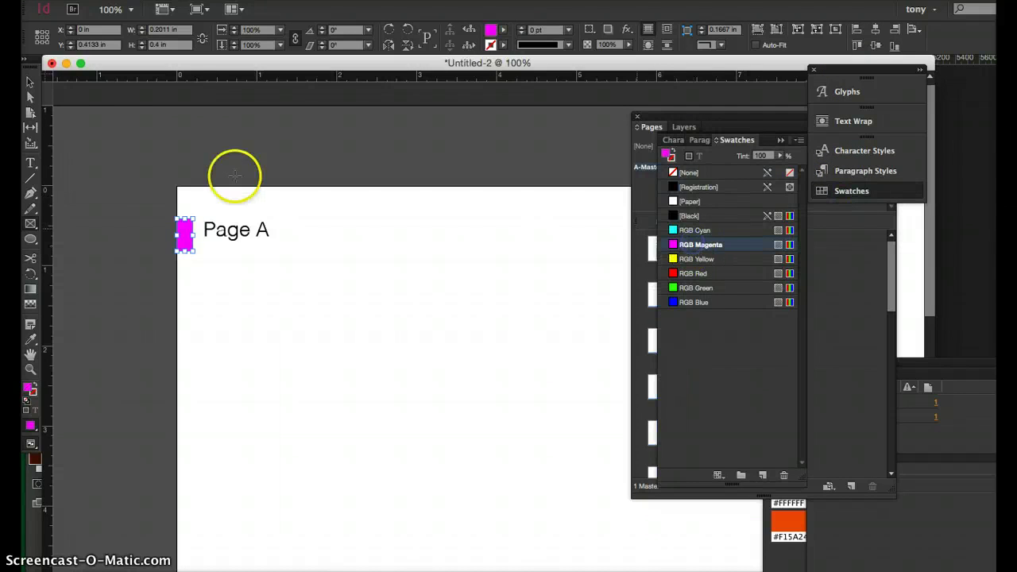
pyautogui.click(116, 150)
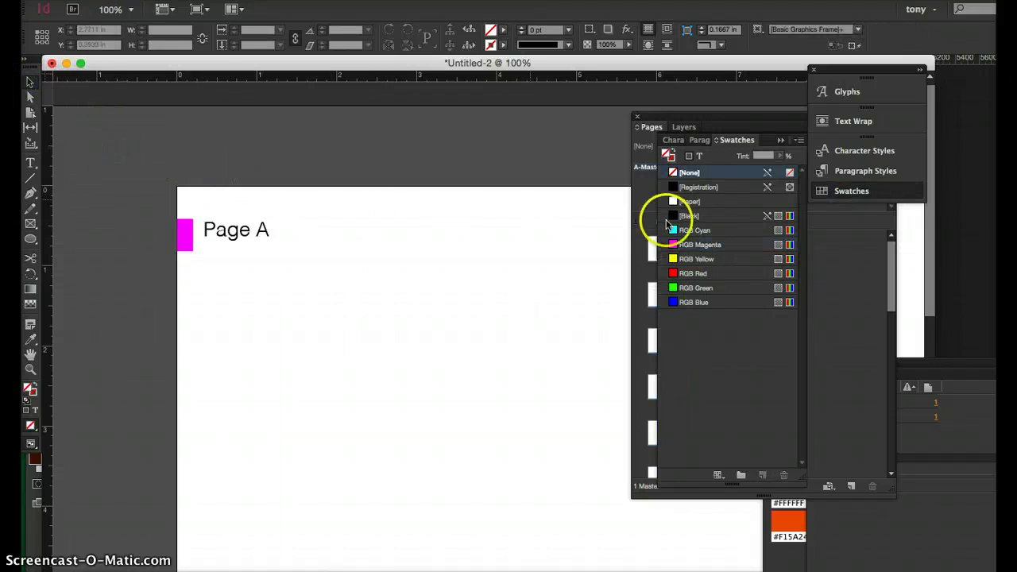
pyautogui.click(641, 274)
pyautogui.doubleClick(651, 298)
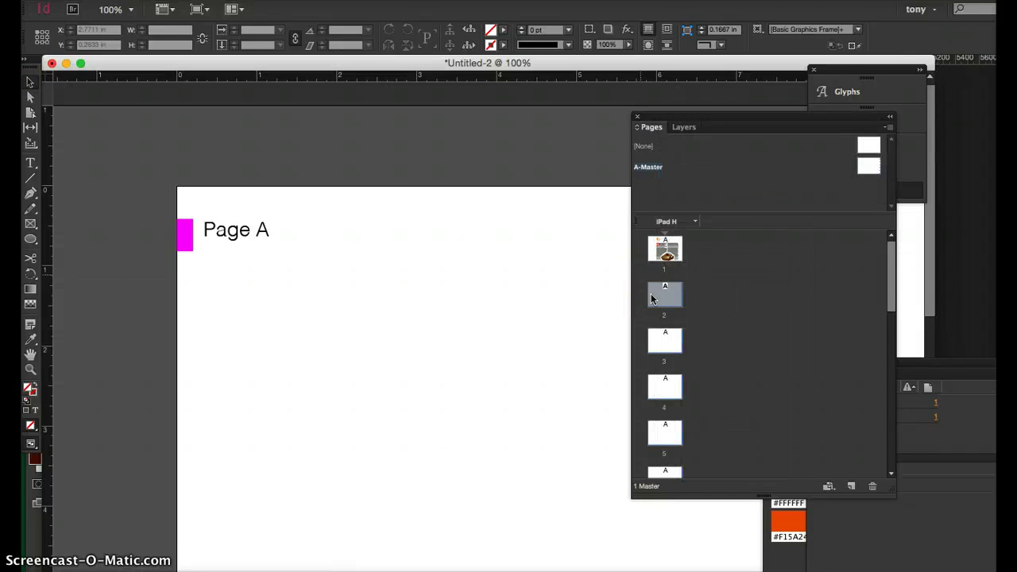
# View page 3, then delete the magenta tab from page 1 and zoom out.
pyautogui.doubleClick(665, 340)
pyautogui.doubleClick(658, 257)
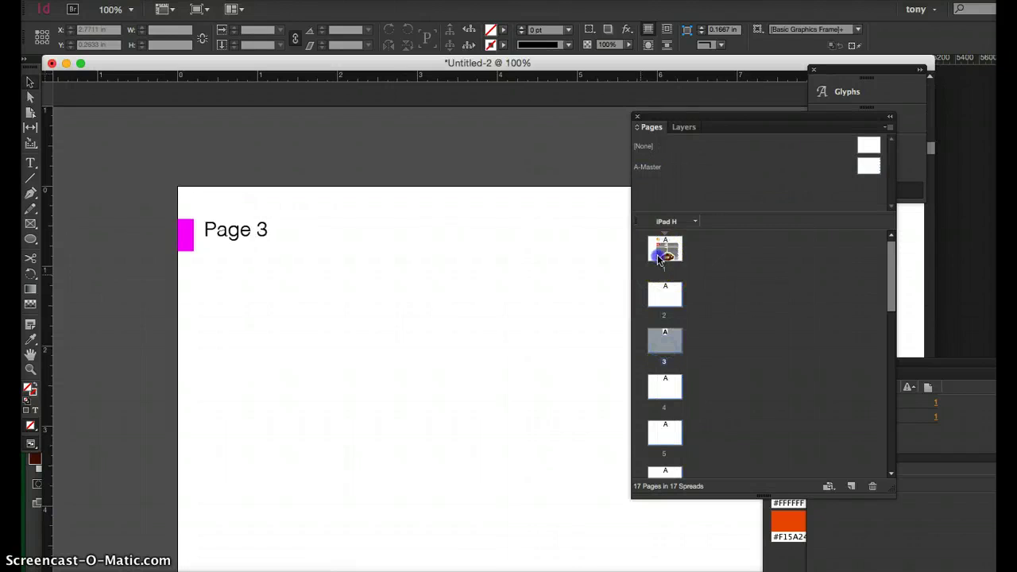
pyautogui.click(190, 235)
pyautogui.press('Delete')
pyautogui.press('super+minus')
pyautogui.press('super+minus')
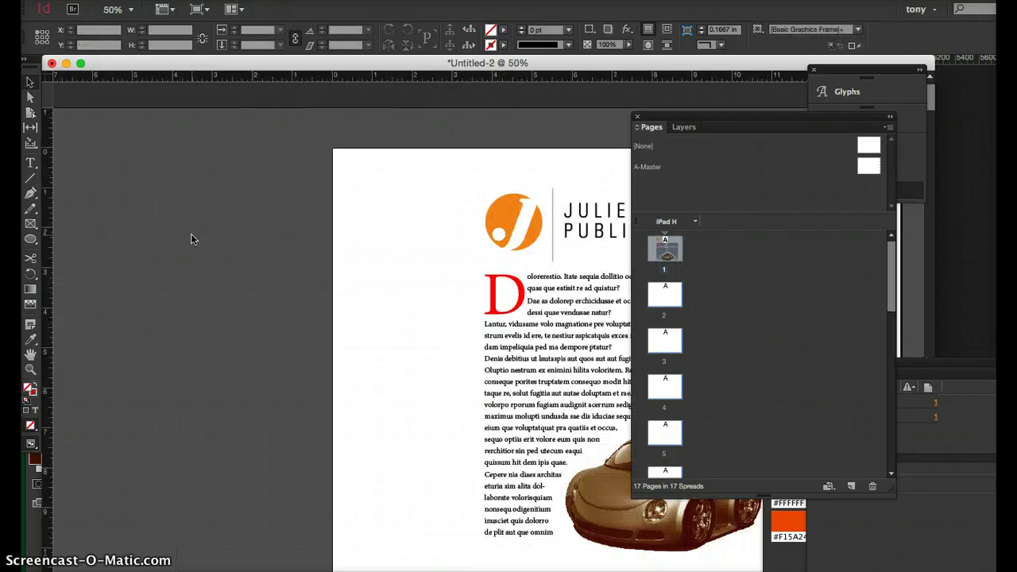
# Confirm pages 2 and 3 still show their page numbers and magenta tab.
pyautogui.hscroll(10, 321, 308)
pyautogui.scroll(-5, 322, 308)
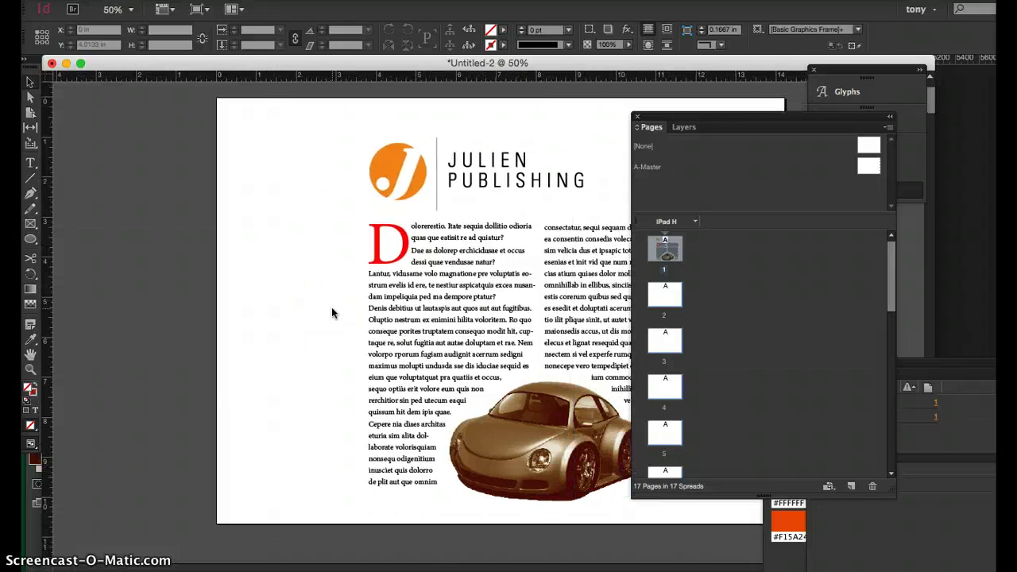
pyautogui.hscroll(5, 332, 312)
pyautogui.scroll(-1, 332, 312)
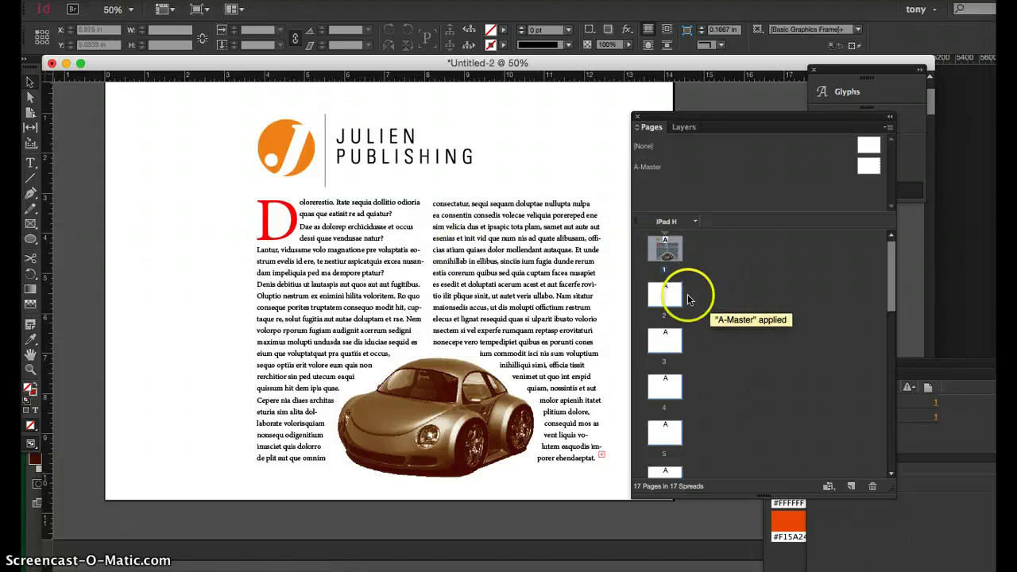
pyautogui.click(663, 299)
pyautogui.click(662, 299)
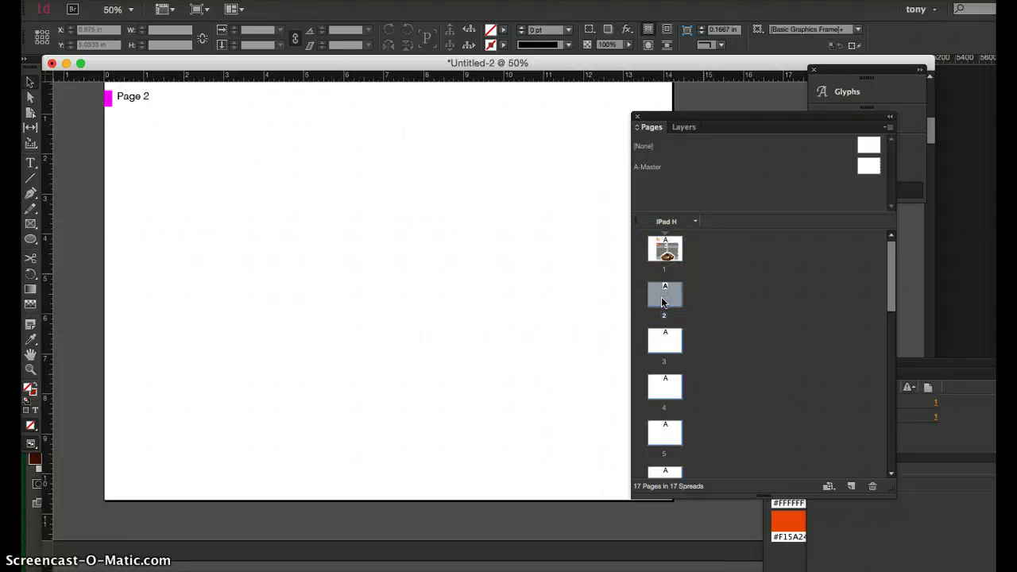
pyautogui.doubleClick(662, 340)
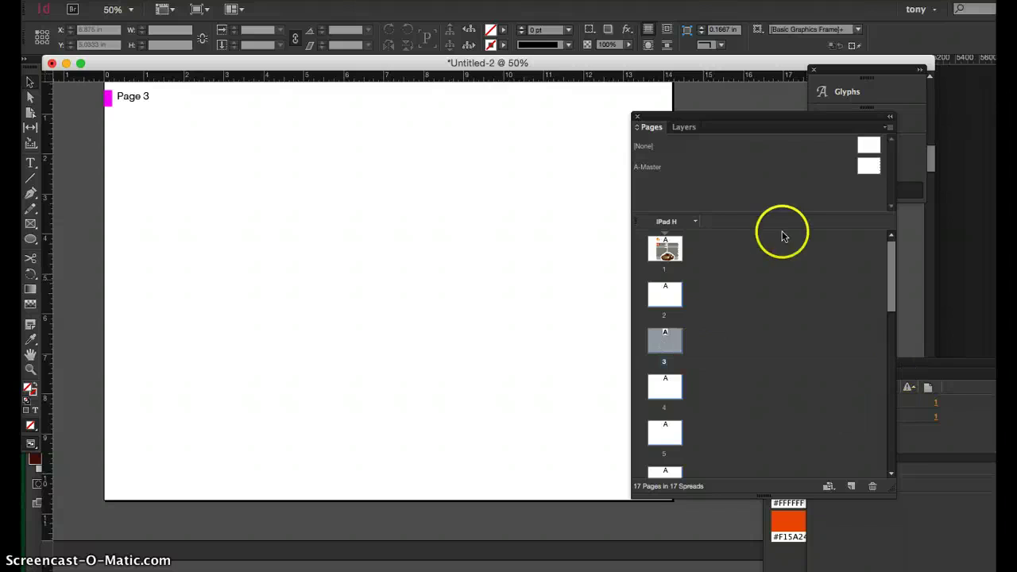
# From page 1, start an export and pick the UMUC folder as its destination.
pyautogui.doubleClick(665, 249)
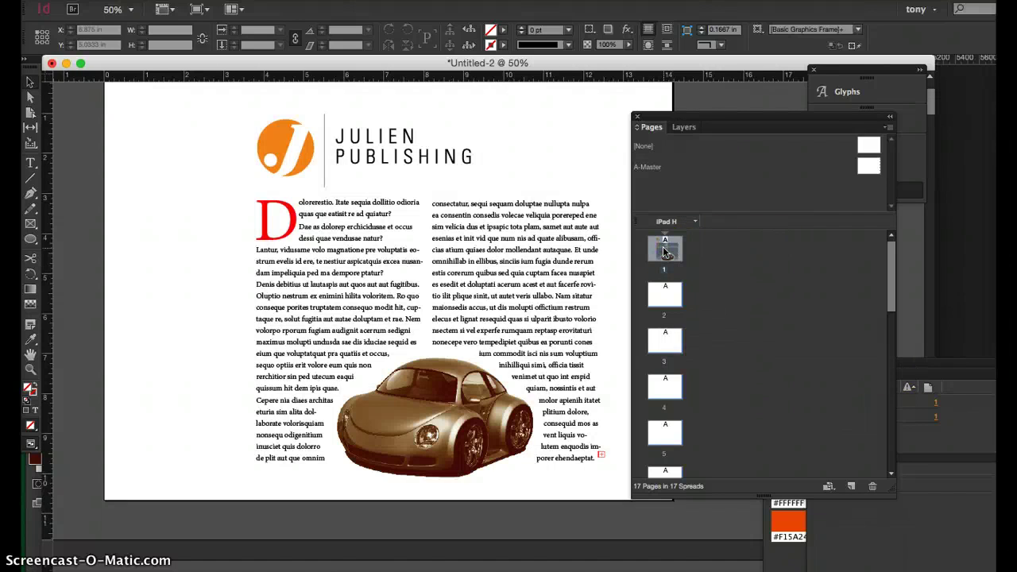
pyautogui.press('super+e')
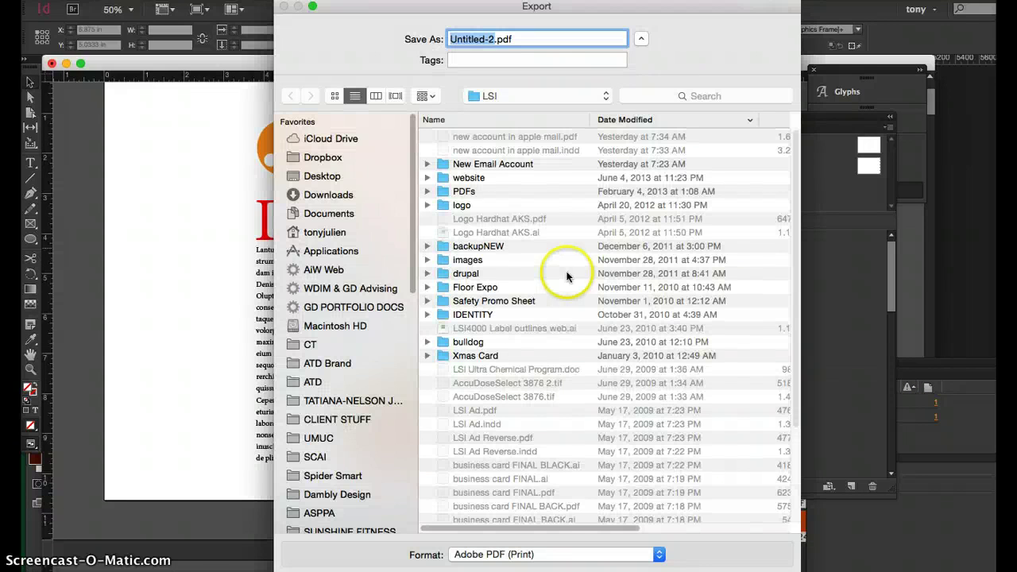
pyautogui.click(511, 556)
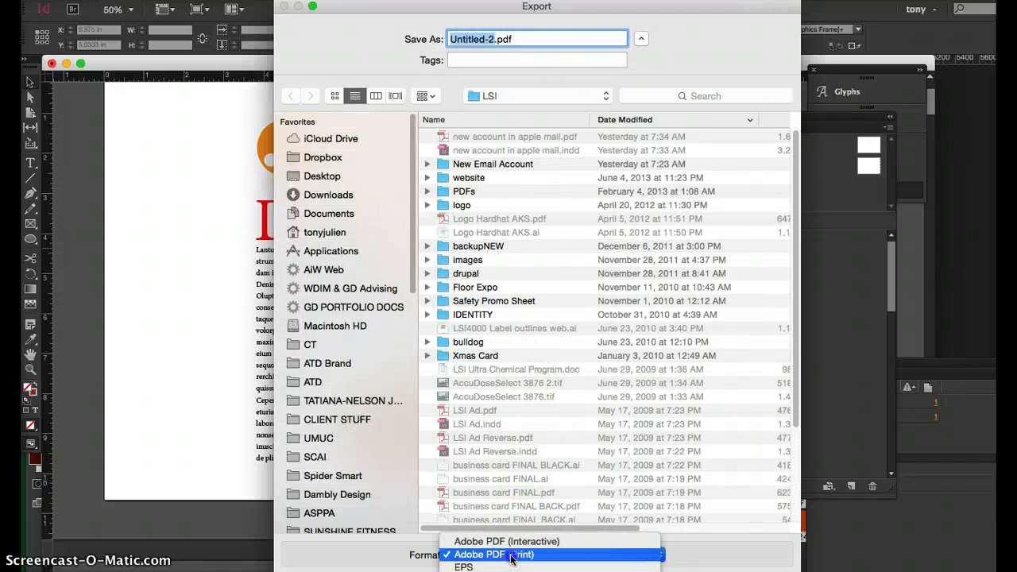
pyautogui.click(511, 555)
pyautogui.click(510, 101)
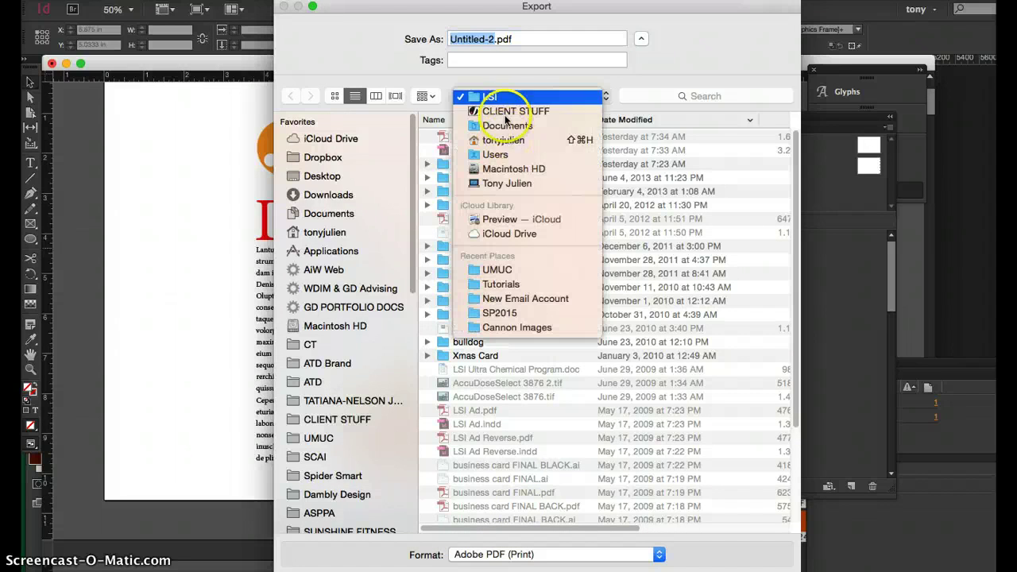
pyautogui.click(497, 270)
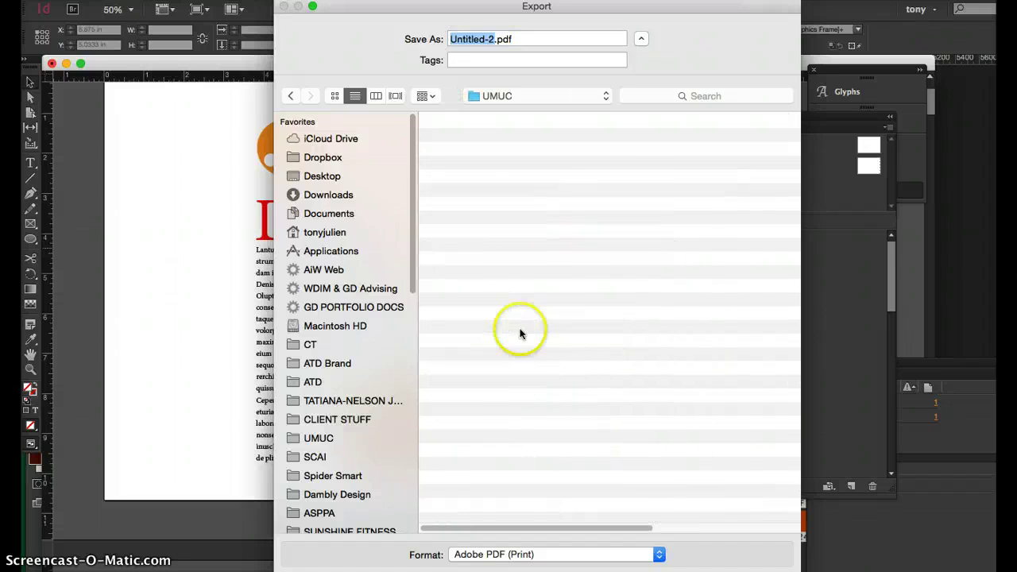
# Switch the export format from Adobe PDF (Print) to EPS, then close the Export dialog.
pyautogui.click(508, 555)
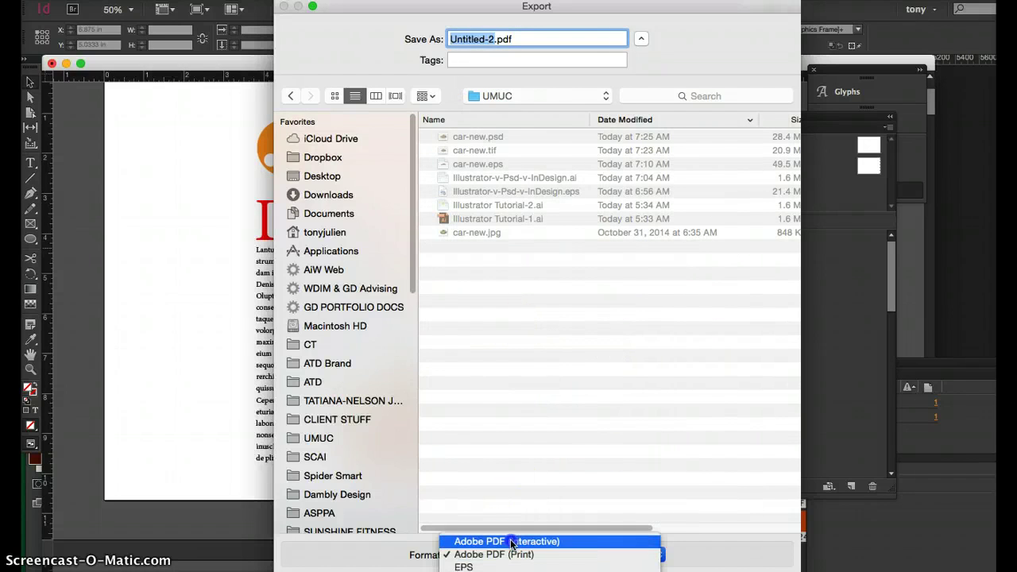
pyautogui.scroll(-3, 512, 543)
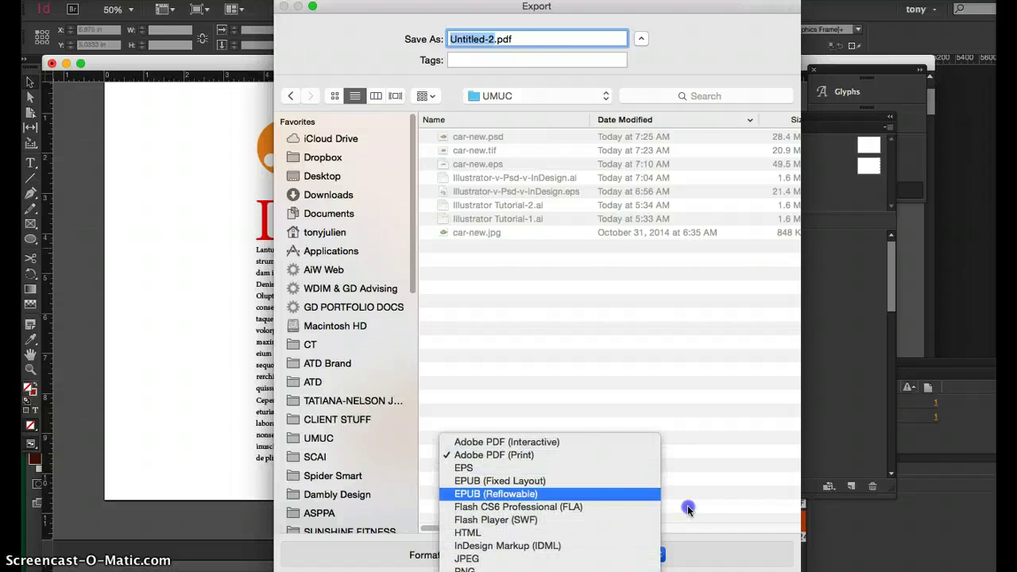
pyautogui.click(723, 418)
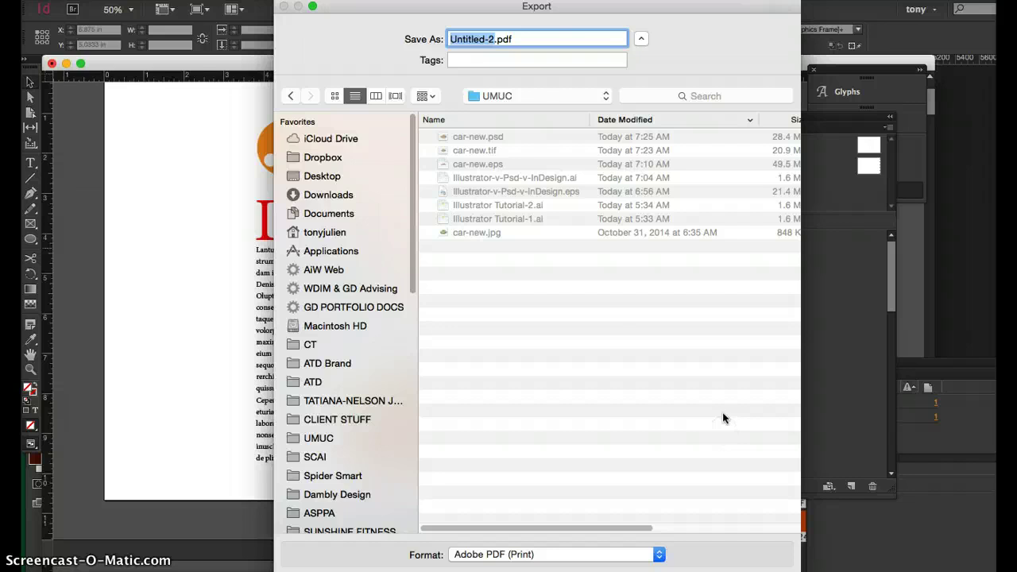
pyautogui.click(524, 554)
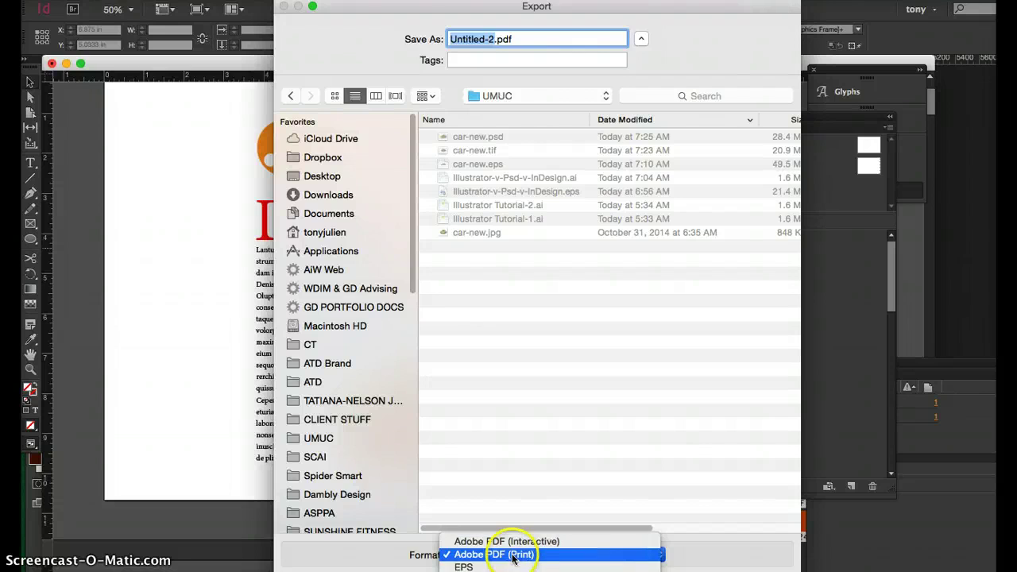
pyautogui.click(518, 553)
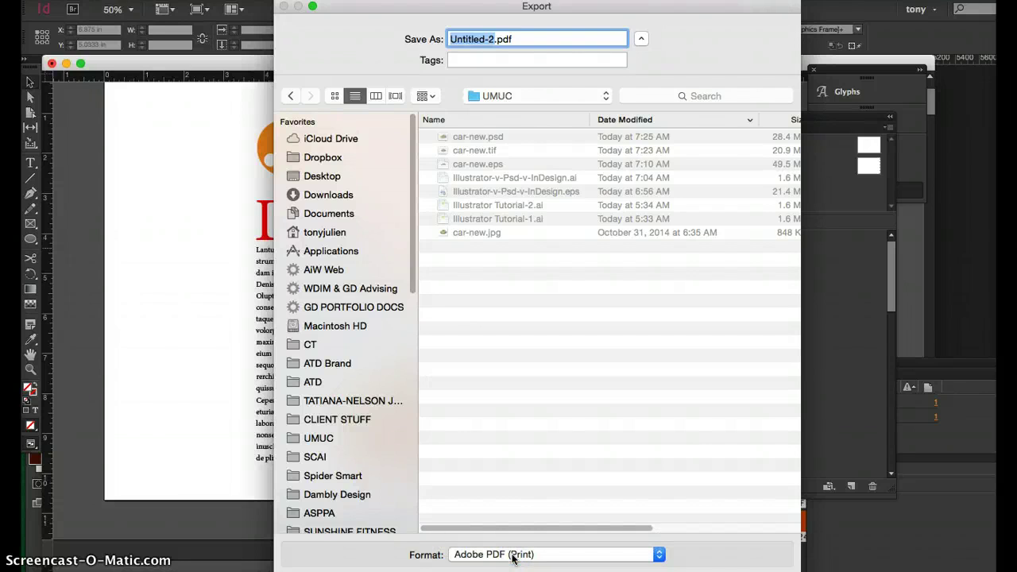
pyautogui.click(513, 558)
pyautogui.click(520, 563)
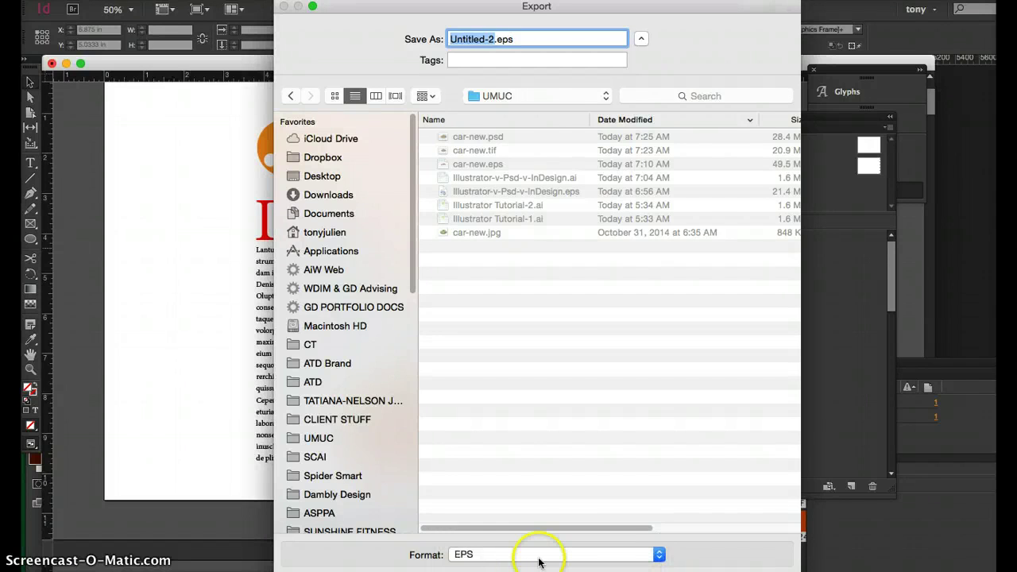
pyautogui.click(539, 562)
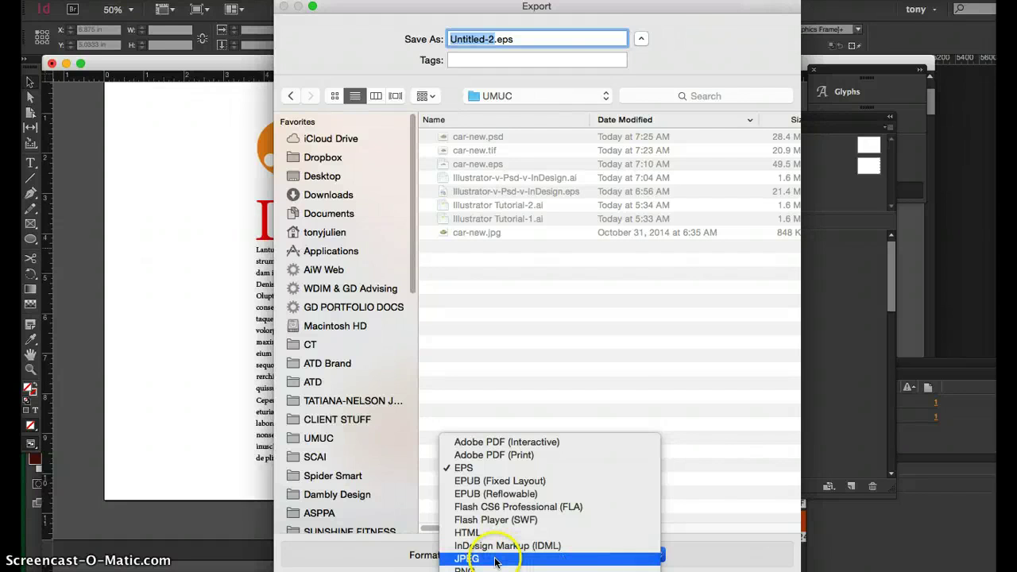
pyautogui.click(552, 392)
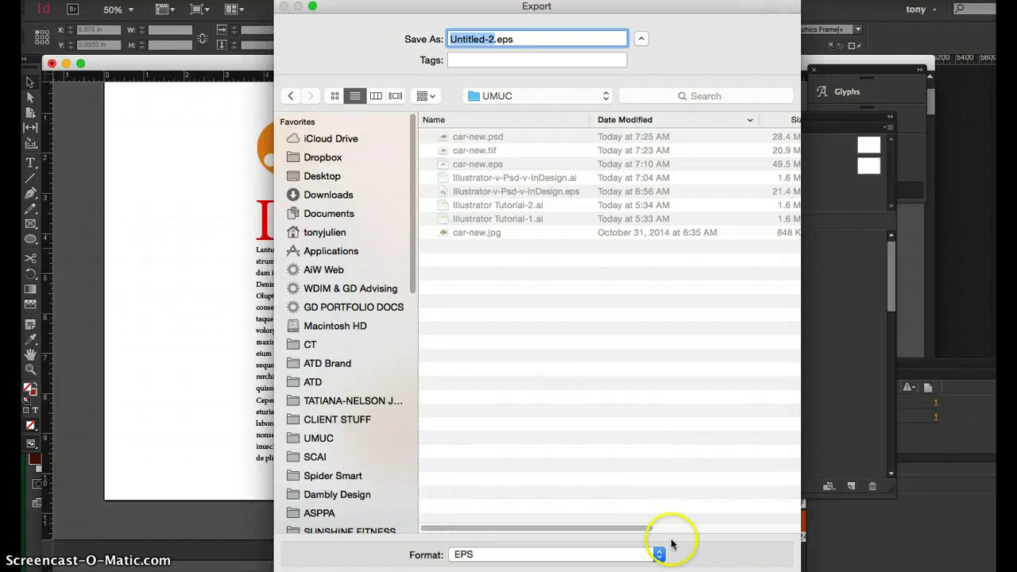
pyautogui.press('Escape')
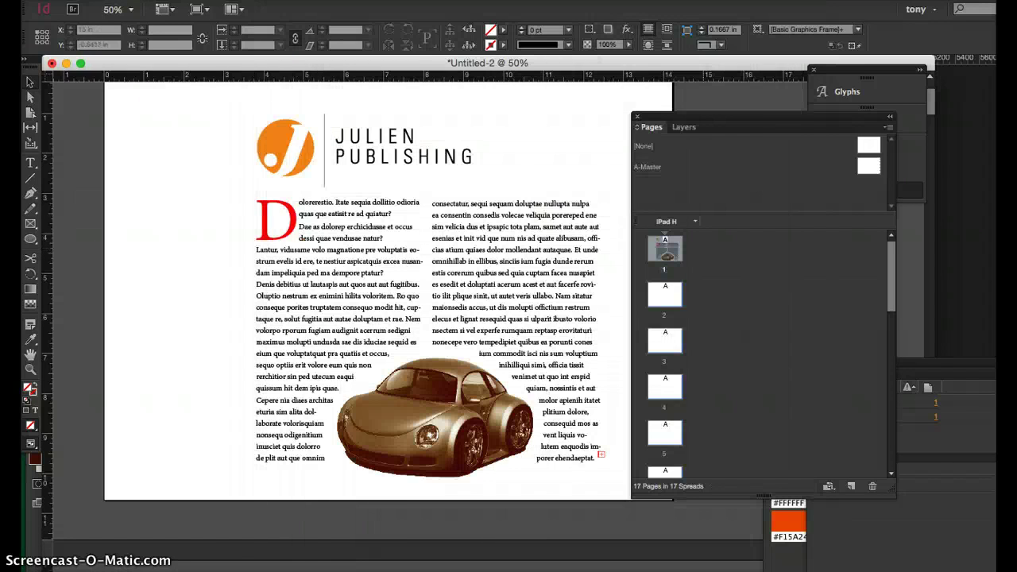